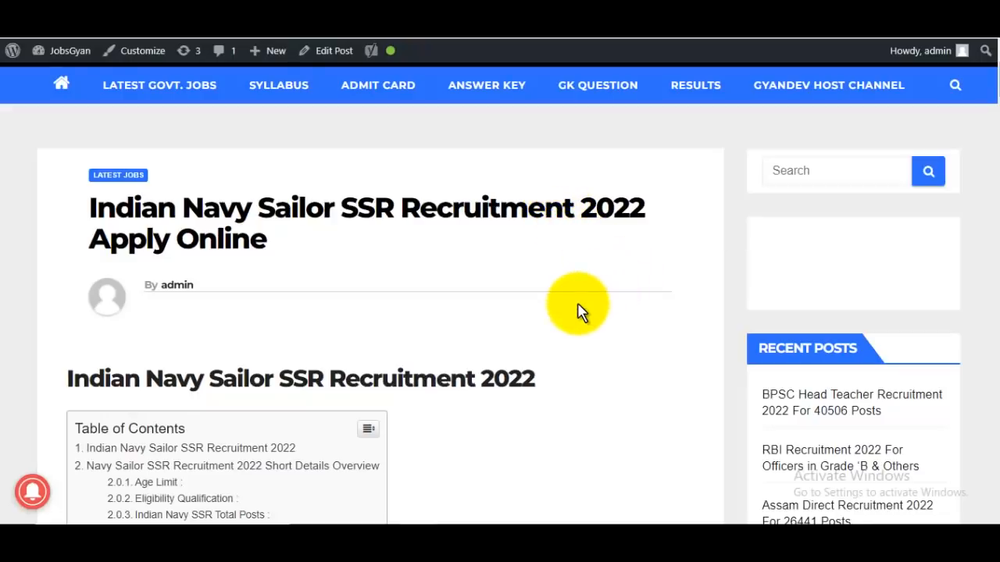
Step: Look over the opening sections of the Indian Navy Sailor SSR and Indian Navy AA recruitment posts
scroll(580, 311, down, 1)
scroll(579, 311, down, 3)
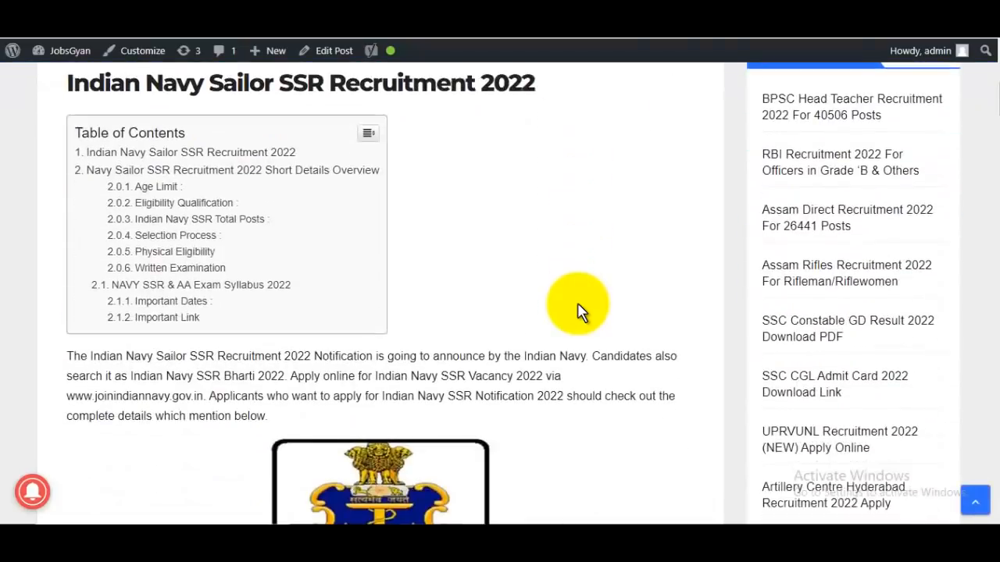
scroll(575, 306, up, 5)
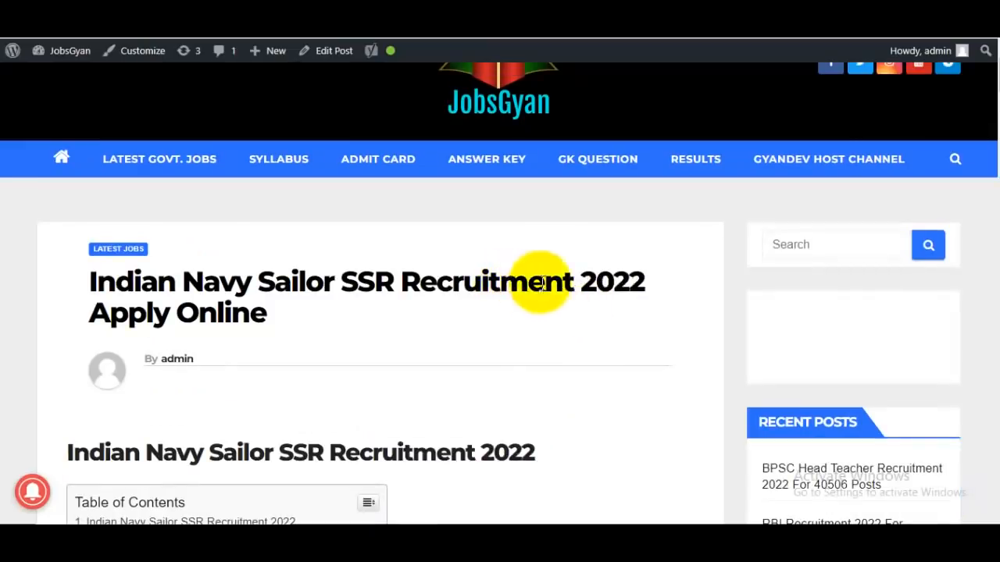
scroll(576, 283, up, 1)
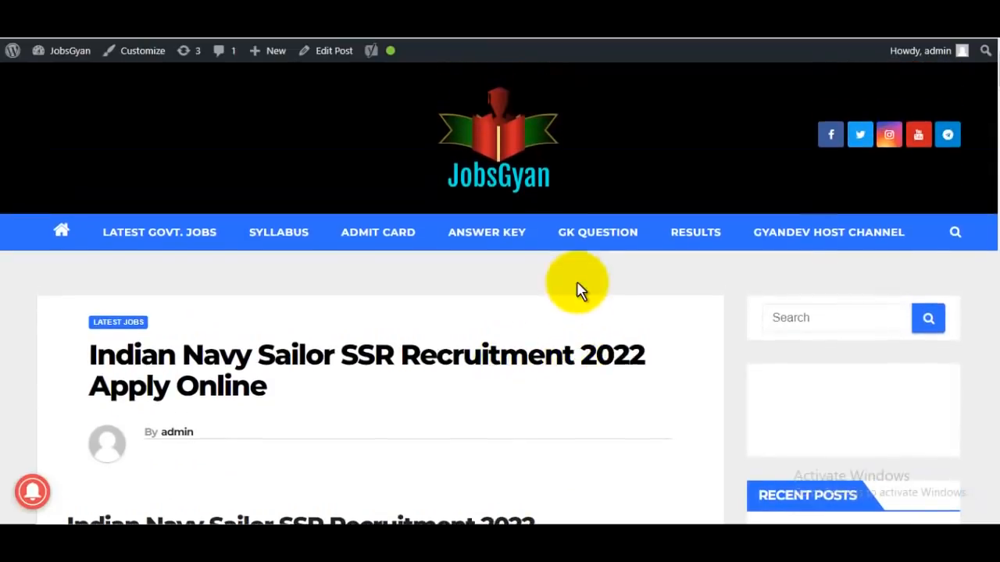
click(663, 23)
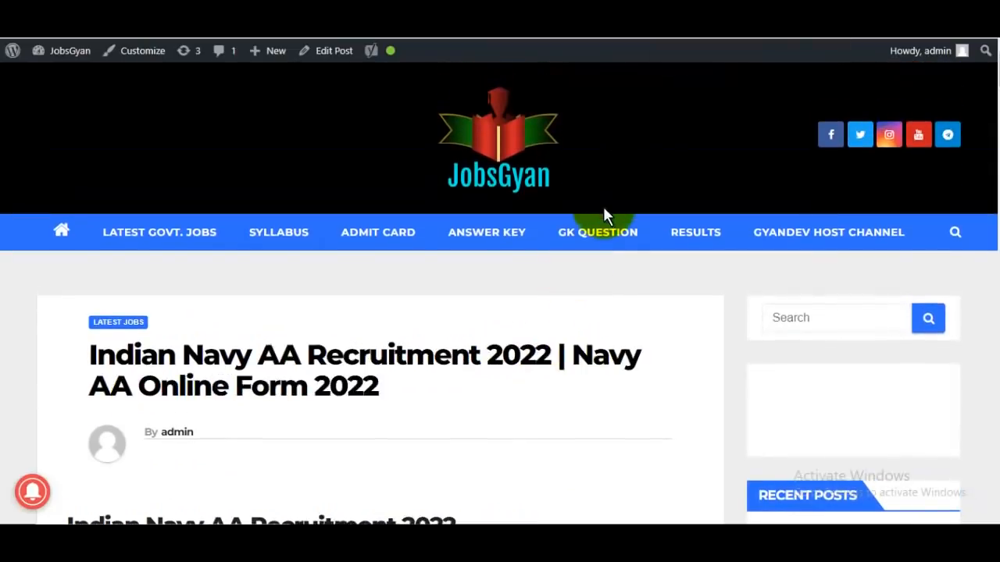
scroll(605, 215, down, 2)
scroll(605, 215, up, 2)
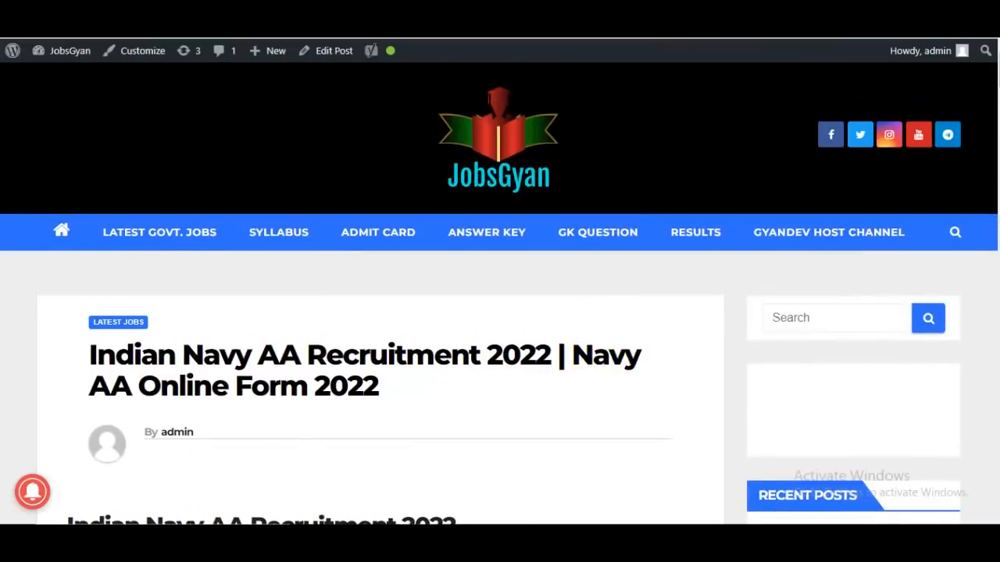
Step: Check the number of vacancies in the Sailor SSR post's overview table, and view the AA post's overview section
click(593, 23)
scroll(605, 222, down, 6)
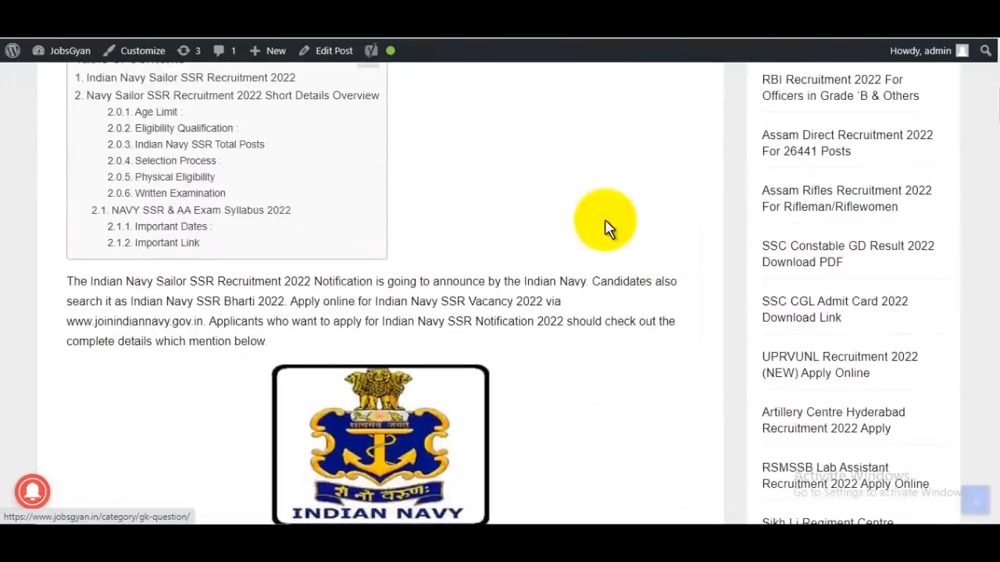
scroll(570, 286, down, 6)
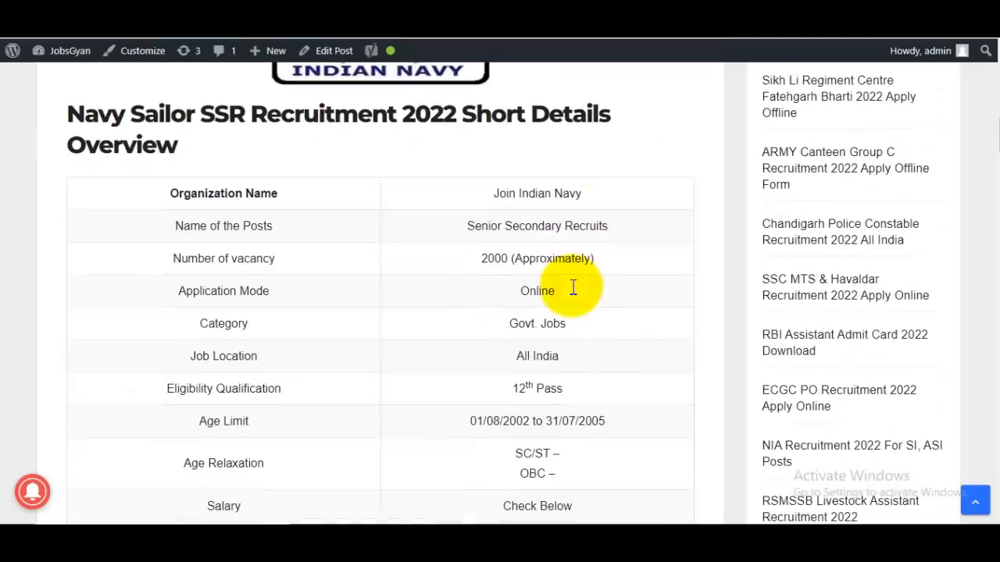
drag(480, 258, 531, 261)
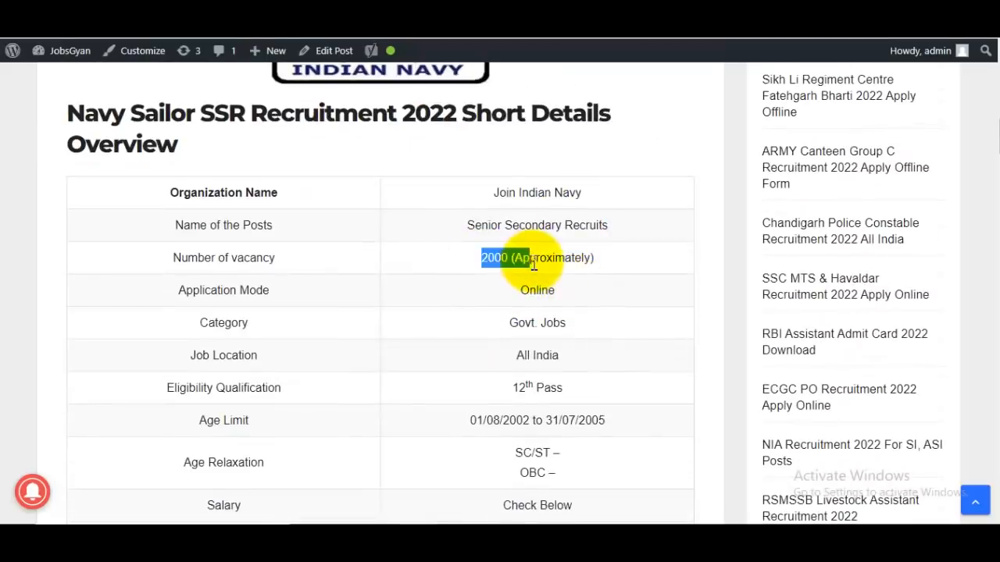
click(628, 10)
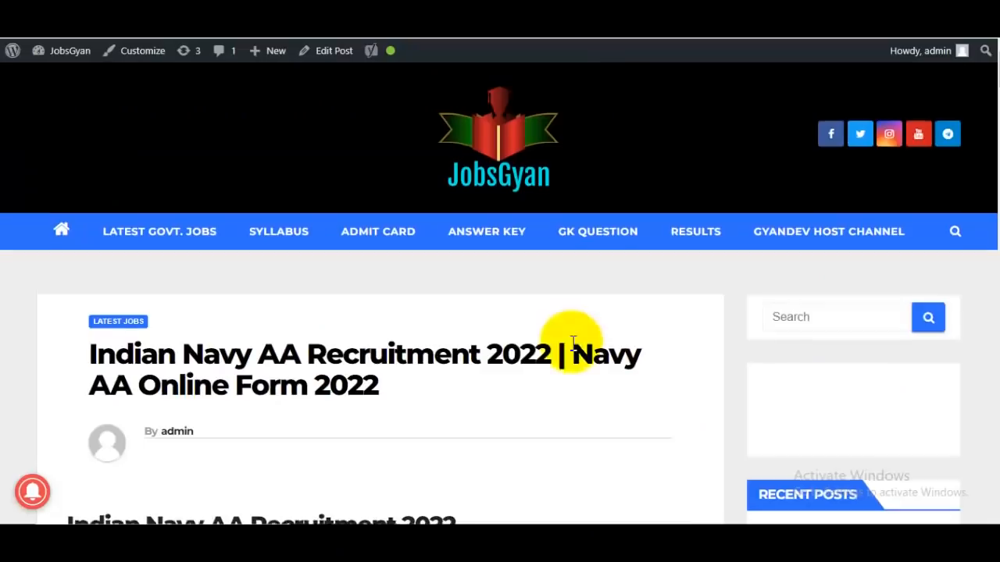
scroll(572, 343, down, 9)
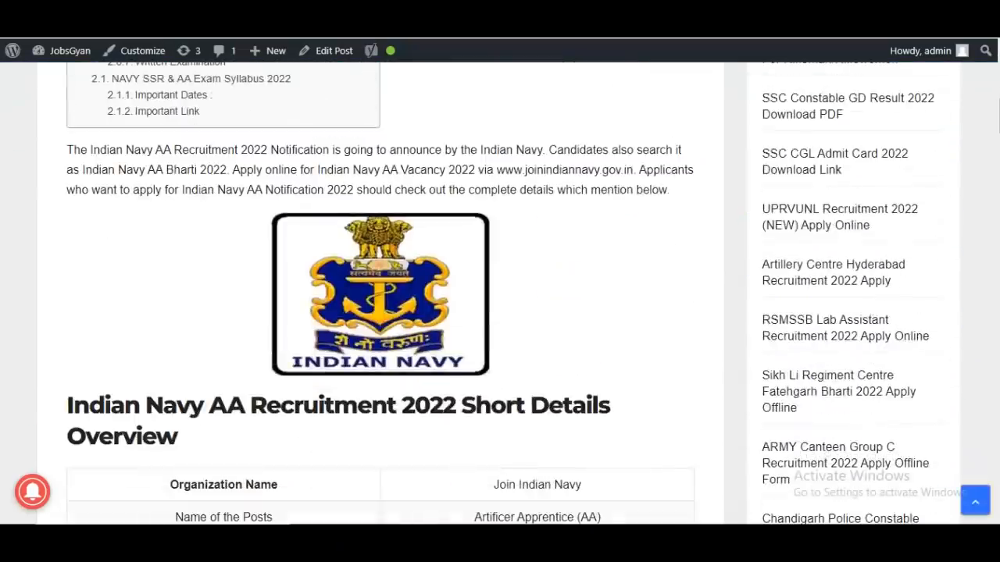
Step: Return to the Sailor SSR post and check the starting and last dates to submit the application form
click(627, 9)
click(648, 9)
scroll(581, 287, down, 3)
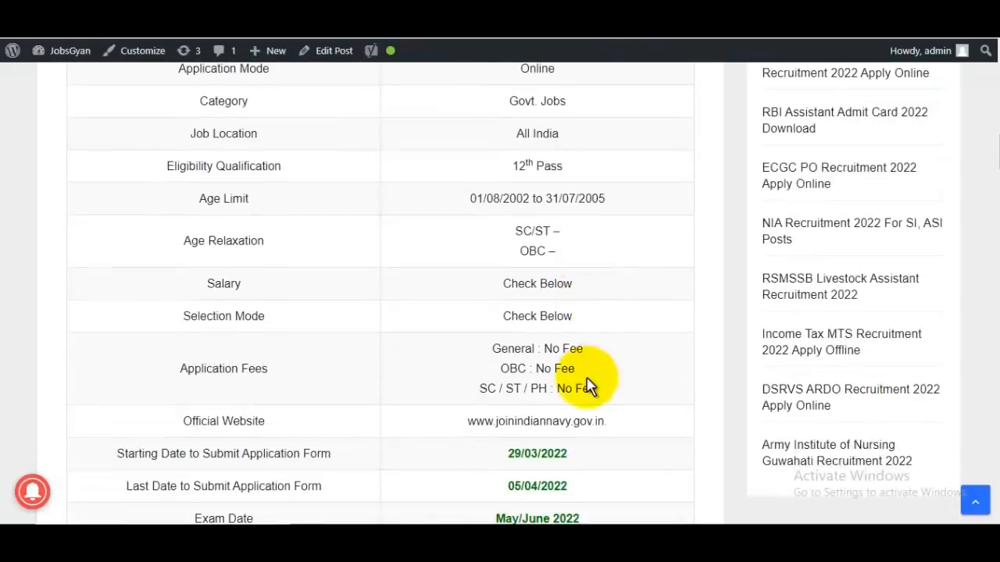
scroll(586, 382, down, 2)
drag(509, 308, 617, 320)
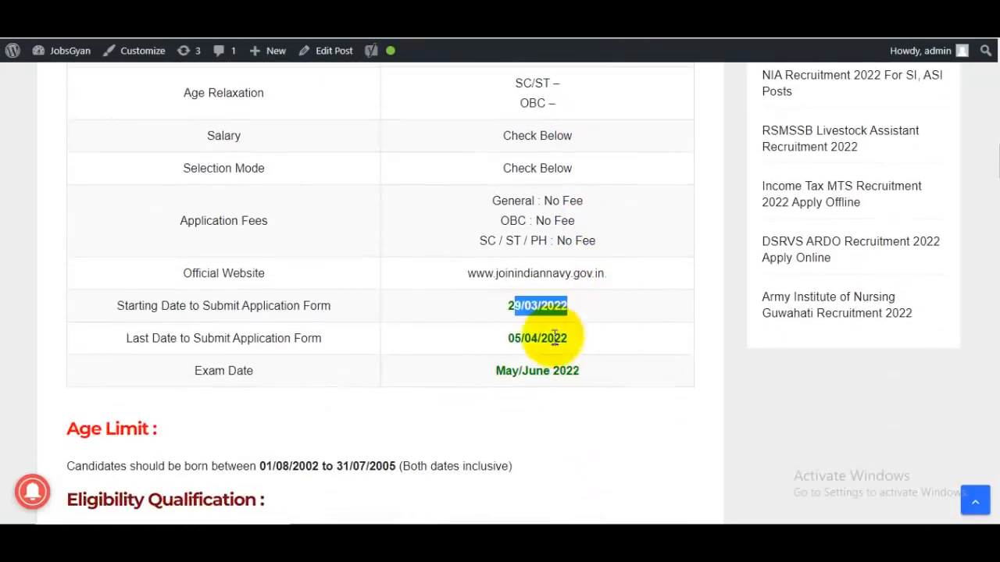
drag(510, 339, 593, 346)
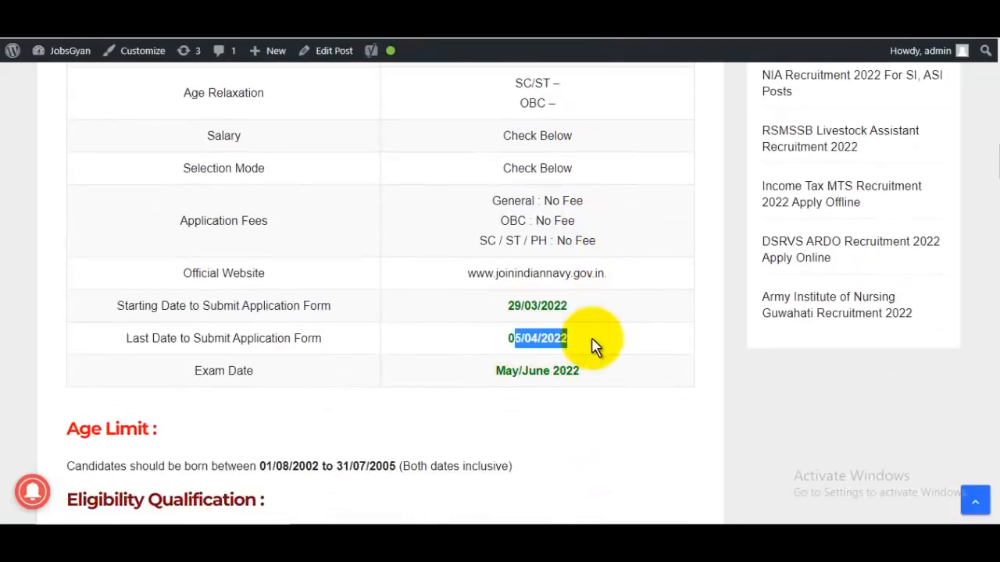
Step: Read the birth-date range under Age Limit and the Eligibility Qualification paragraph in the Sailor SSR post
scroll(594, 346, down, 1)
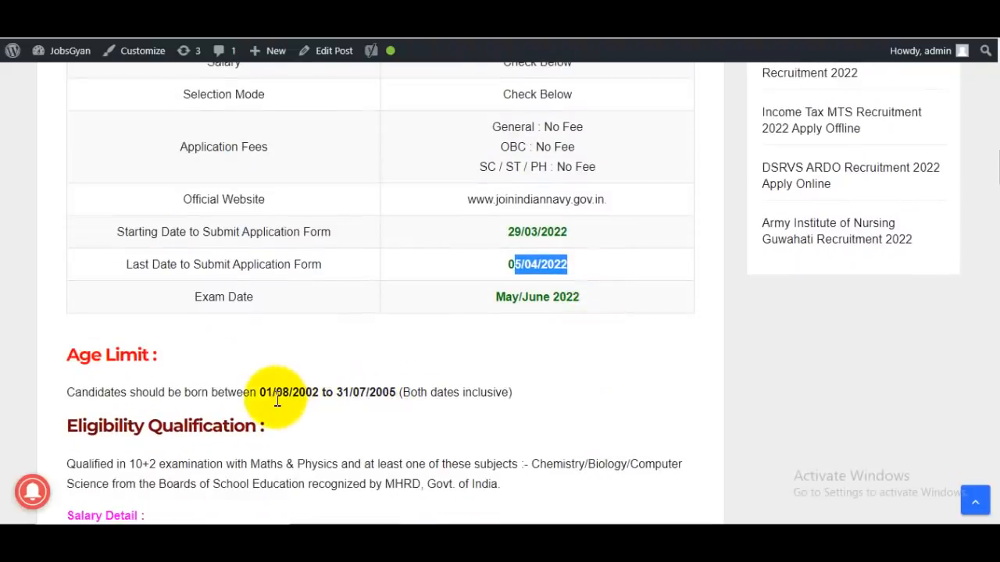
drag(261, 393, 388, 392)
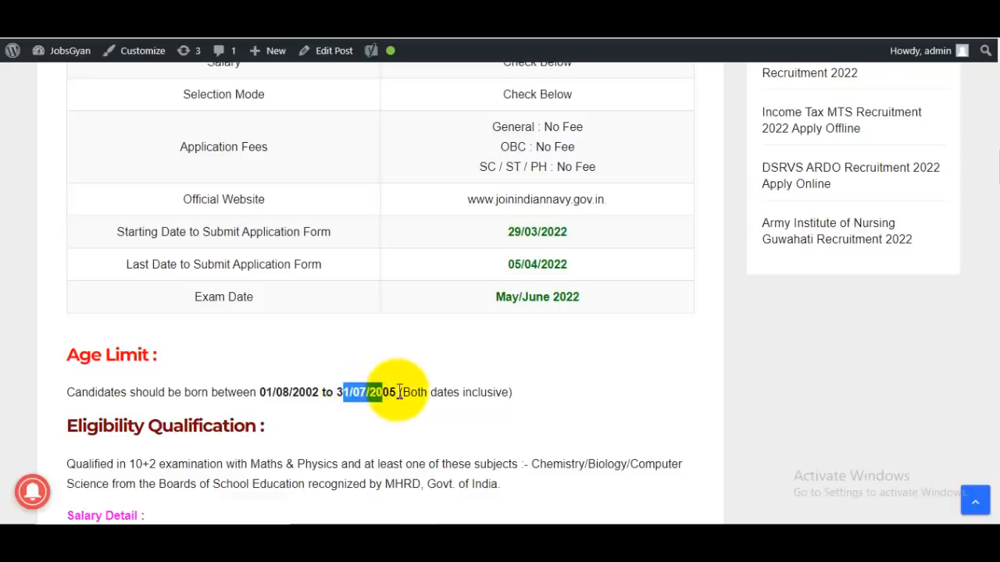
scroll(473, 390, down, 3)
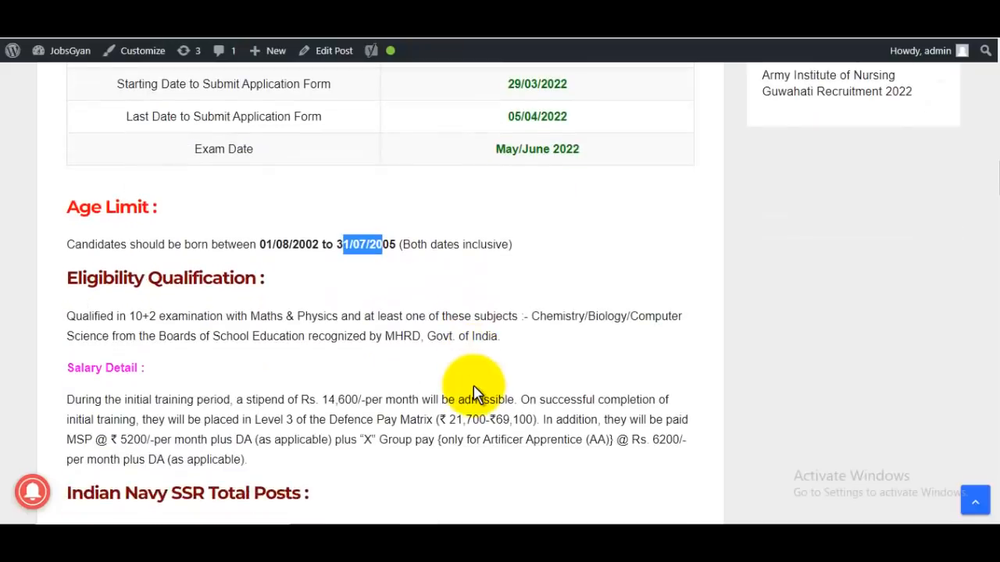
drag(117, 317, 323, 346)
scroll(406, 346, down, 3)
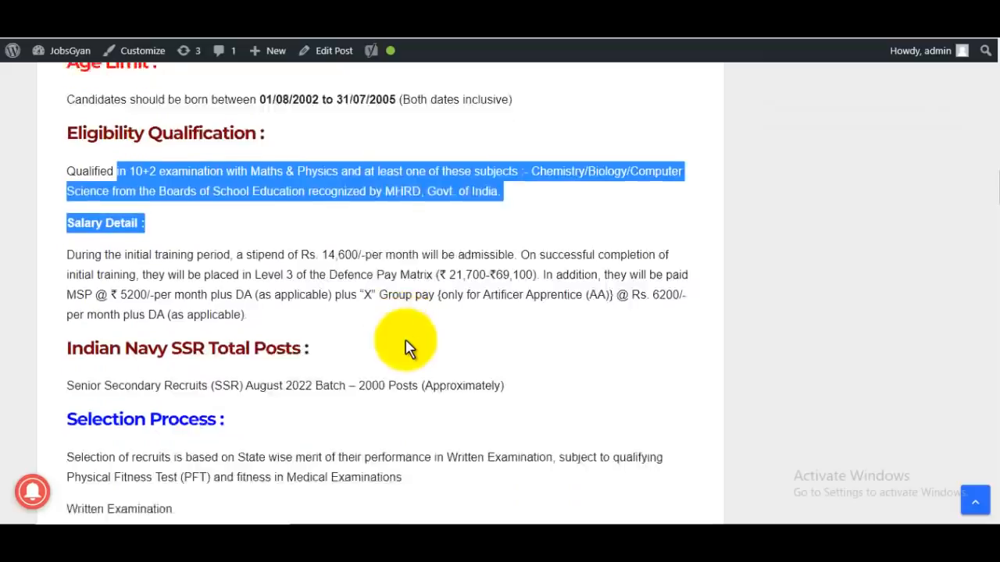
Step: Find the Important Link section near the end of the SSR post and open the Apply Online link
scroll(406, 346, down, 20)
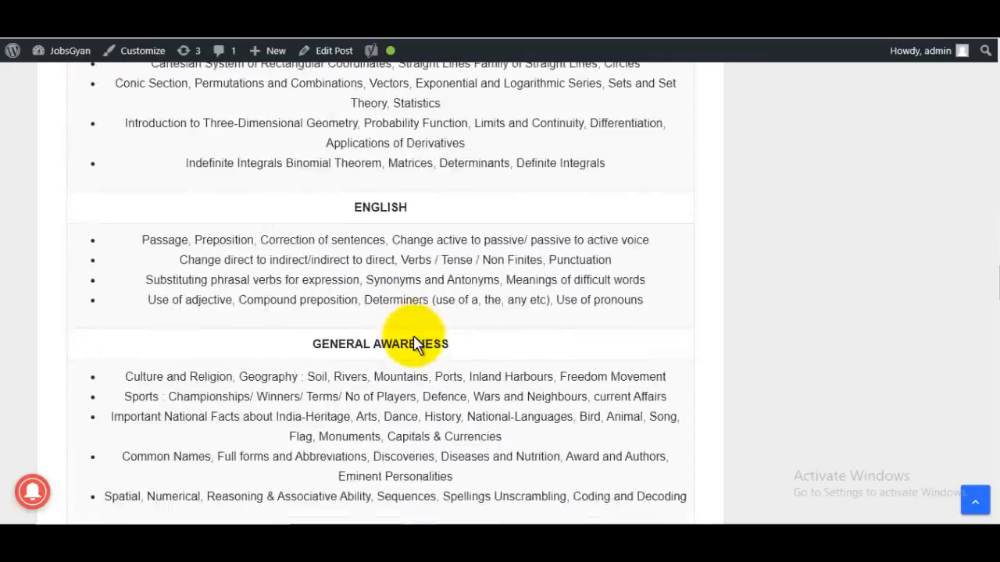
scroll(416, 343, down, 20)
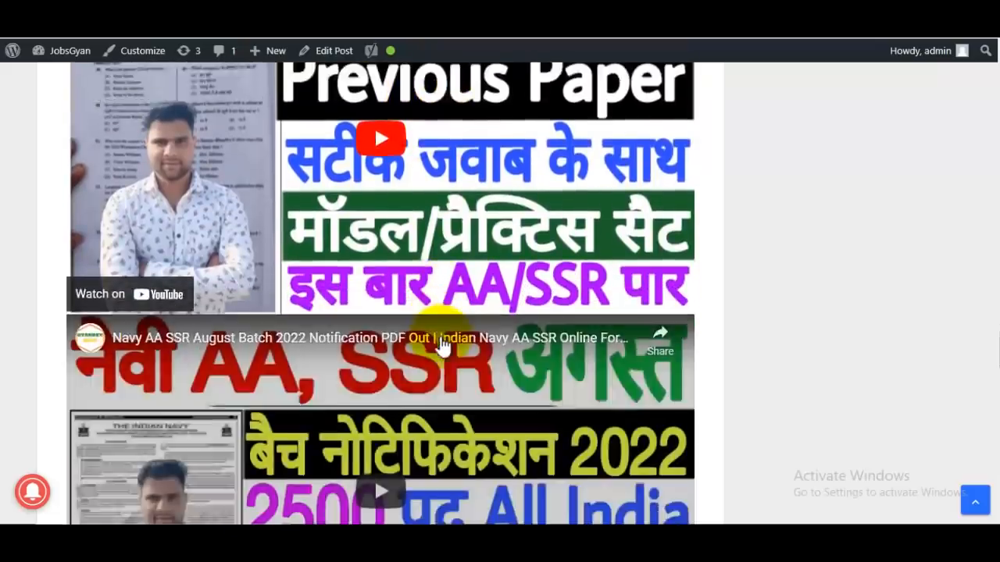
scroll(441, 343, down, 4)
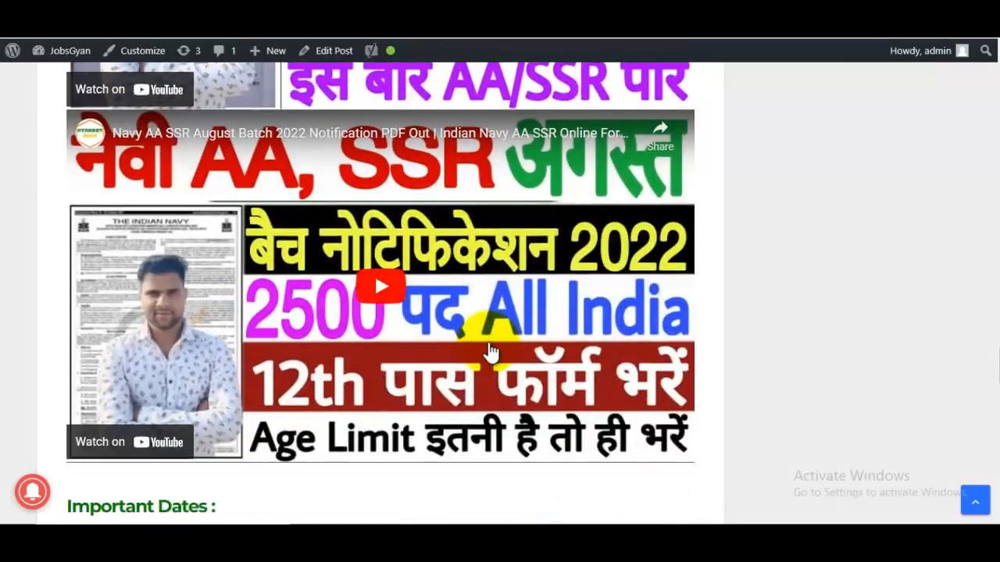
scroll(490, 353, down, 4)
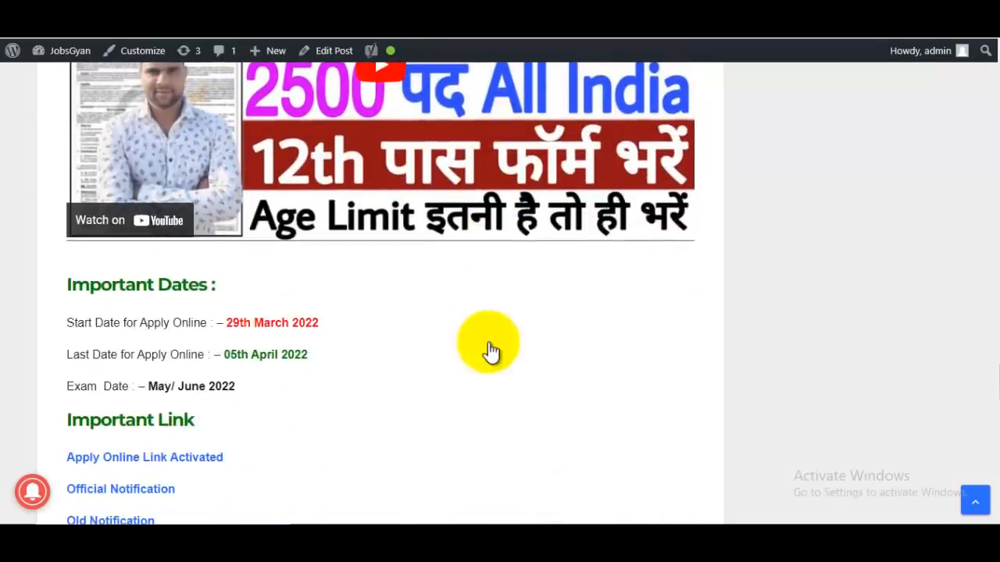
scroll(490, 353, down, 2)
scroll(488, 353, down, 1)
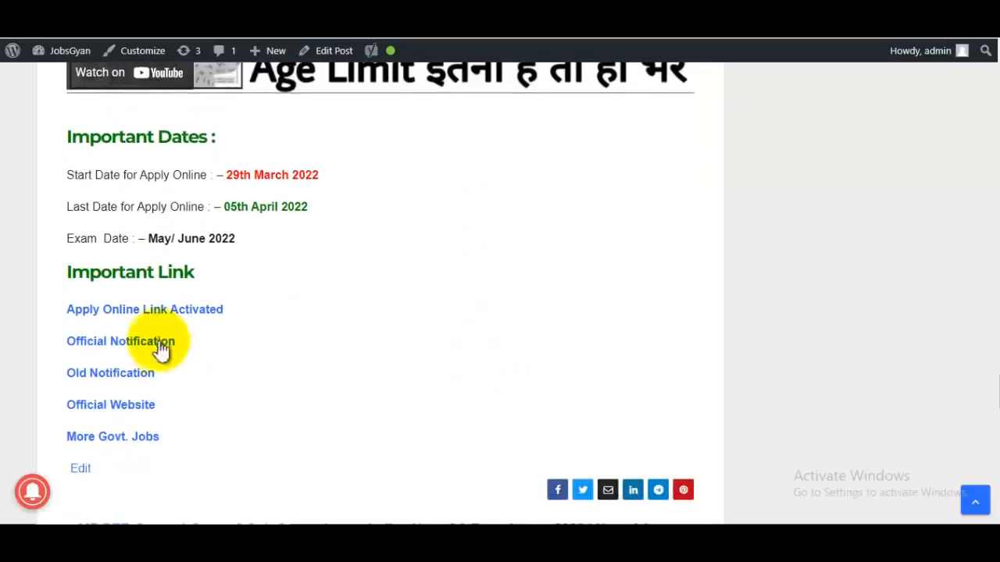
click(196, 316)
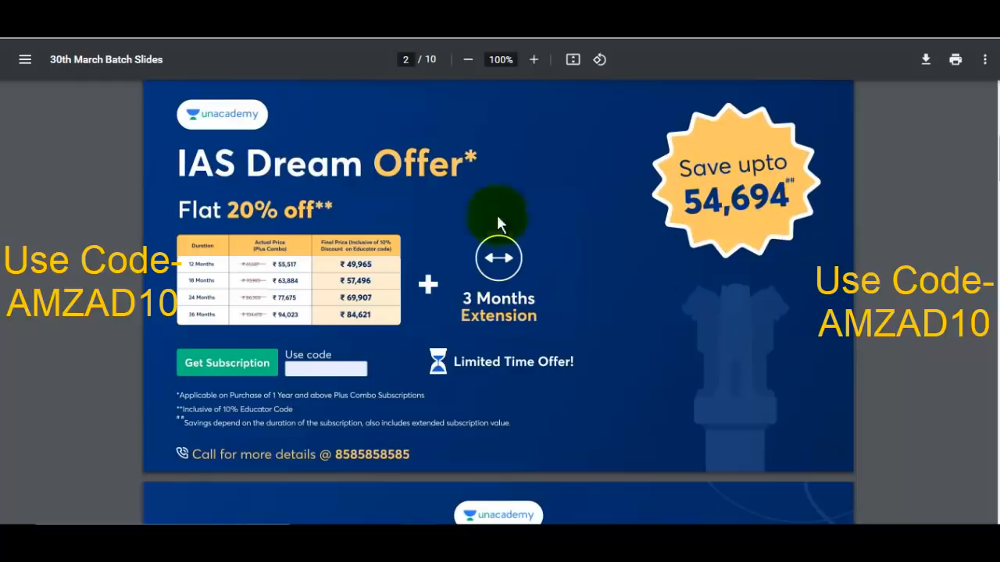
Step: Examine the IAS Dream Offer, learner ratings and Unacademy Lite pages in the 30th March Batch Slides
click(534, 60)
click(533, 60)
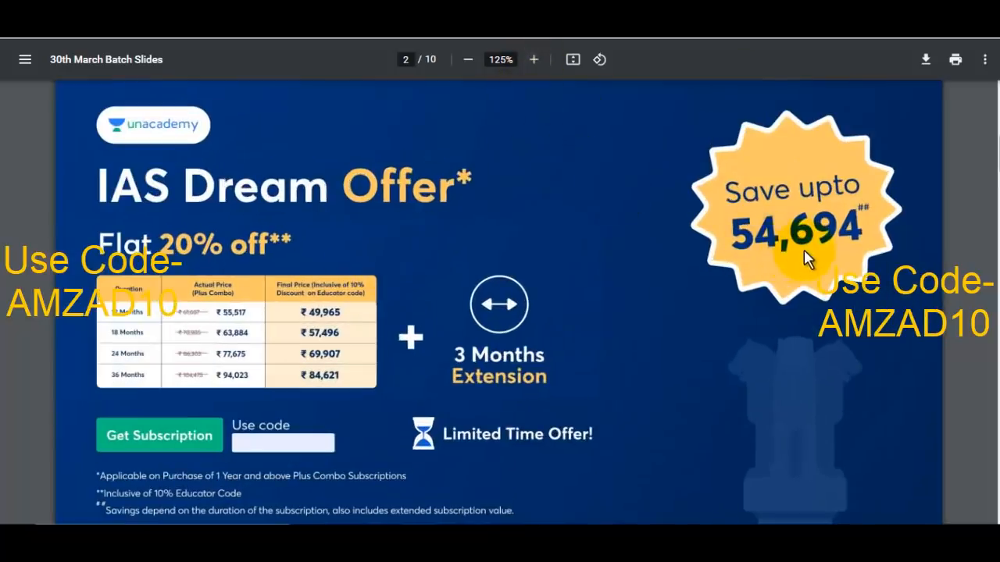
scroll(682, 250, down, 1)
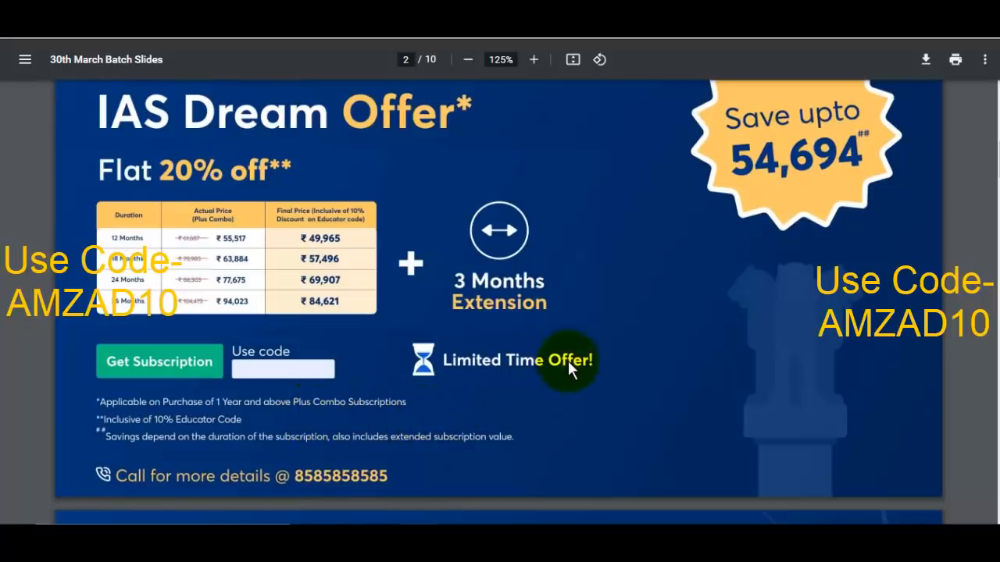
scroll(601, 354, down, 5)
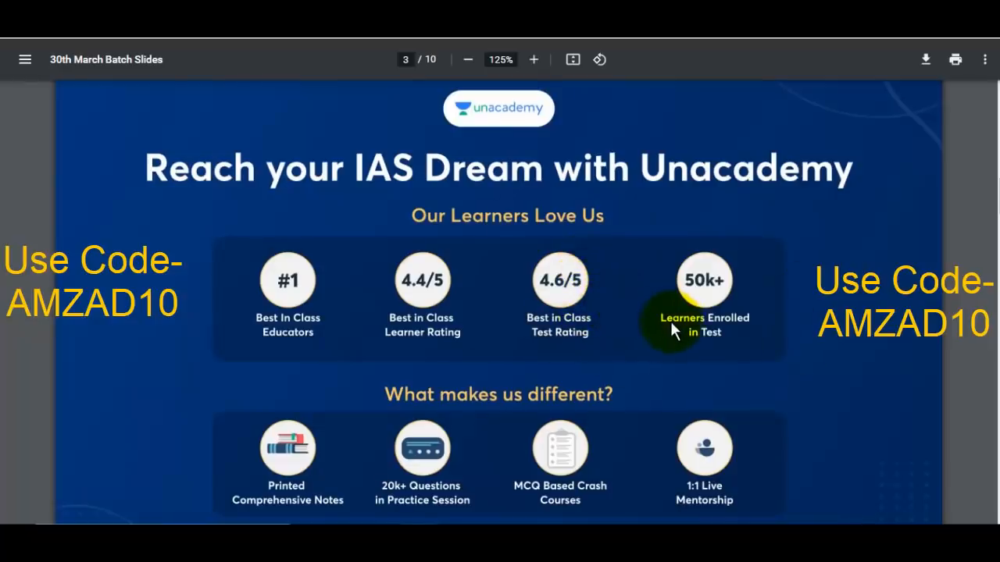
scroll(670, 321, down, 8)
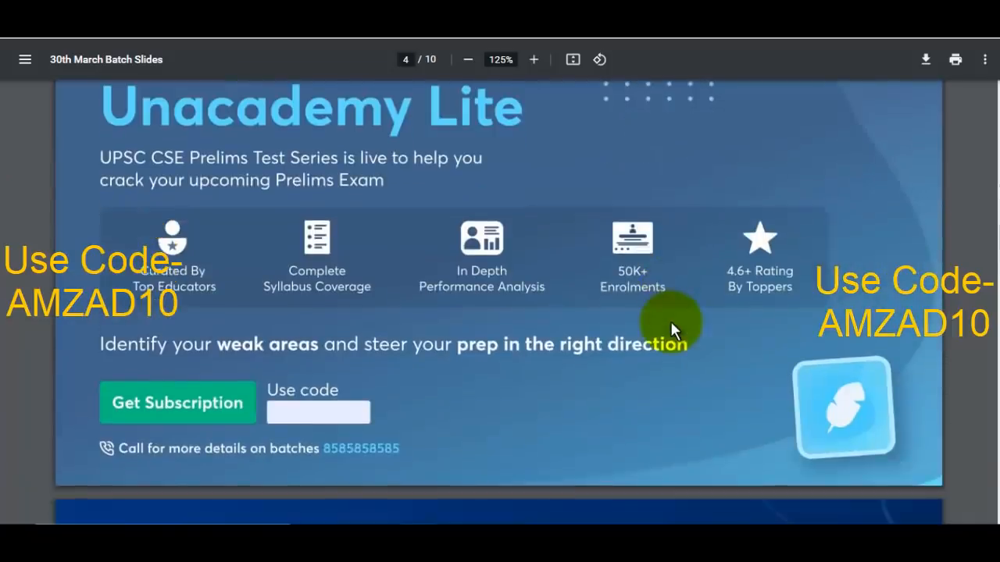
scroll(594, 312, up, 1)
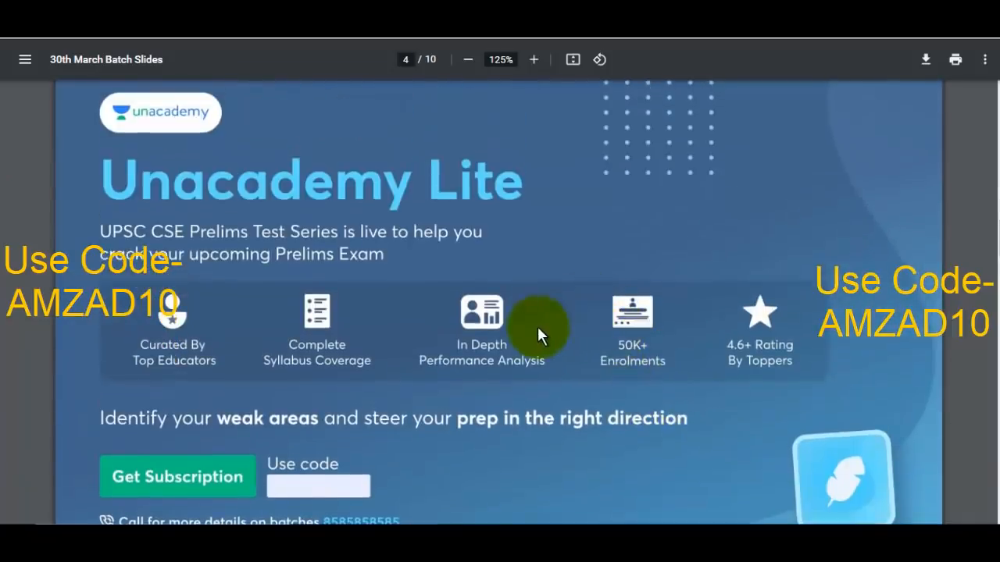
scroll(536, 324, down, 2)
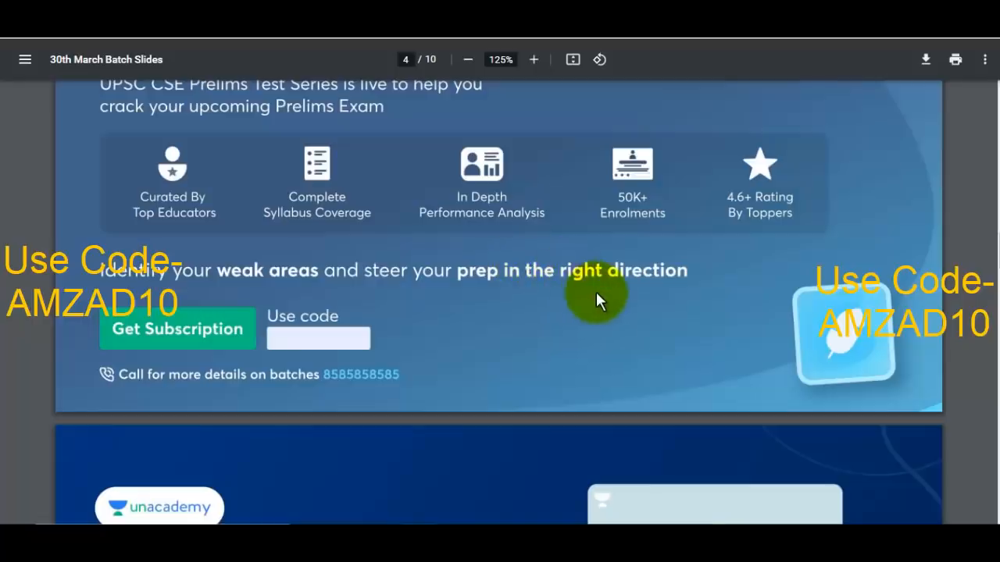
Step: Read the slides on UPSC CSE batches, optional course launches, 0% EMI and interview preparation
scroll(596, 291, down, 5)
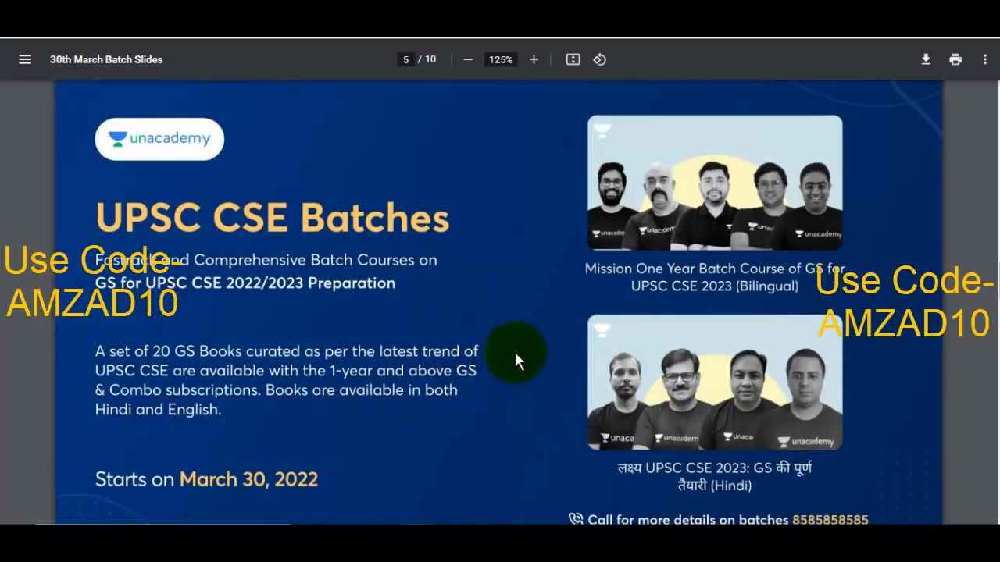
scroll(471, 383, down, 2)
scroll(473, 386, down, 10)
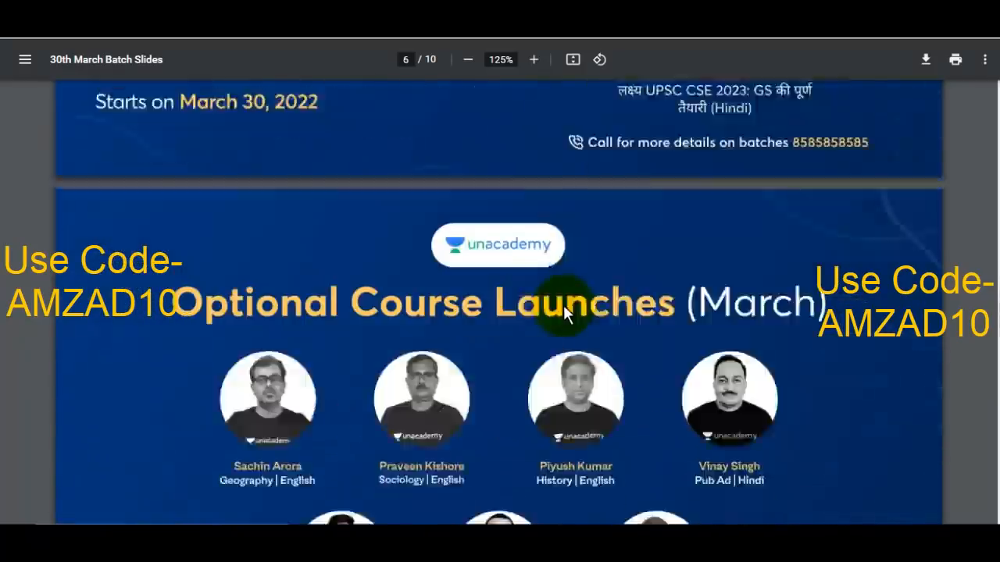
scroll(564, 312, down, 3)
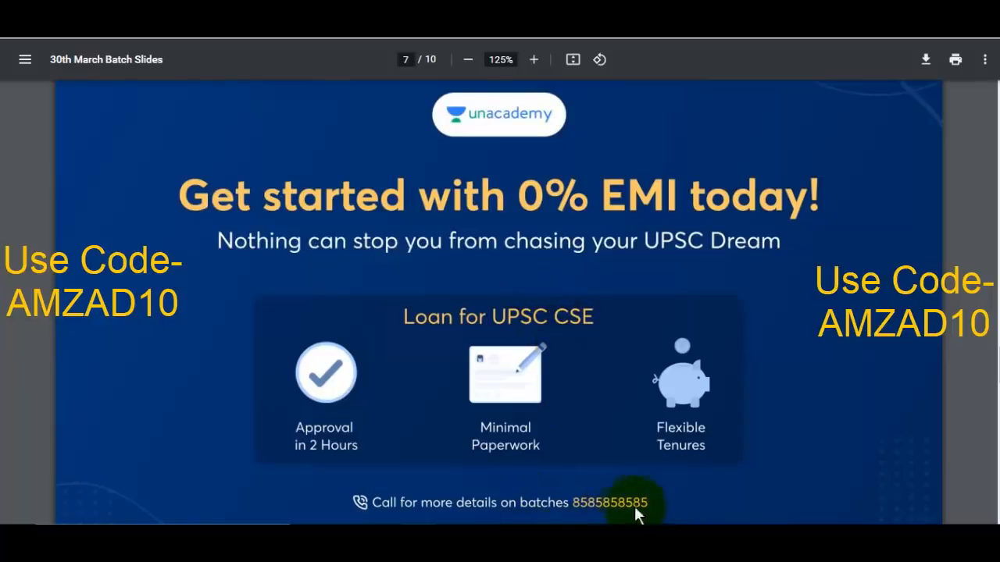
scroll(695, 347, down, 10)
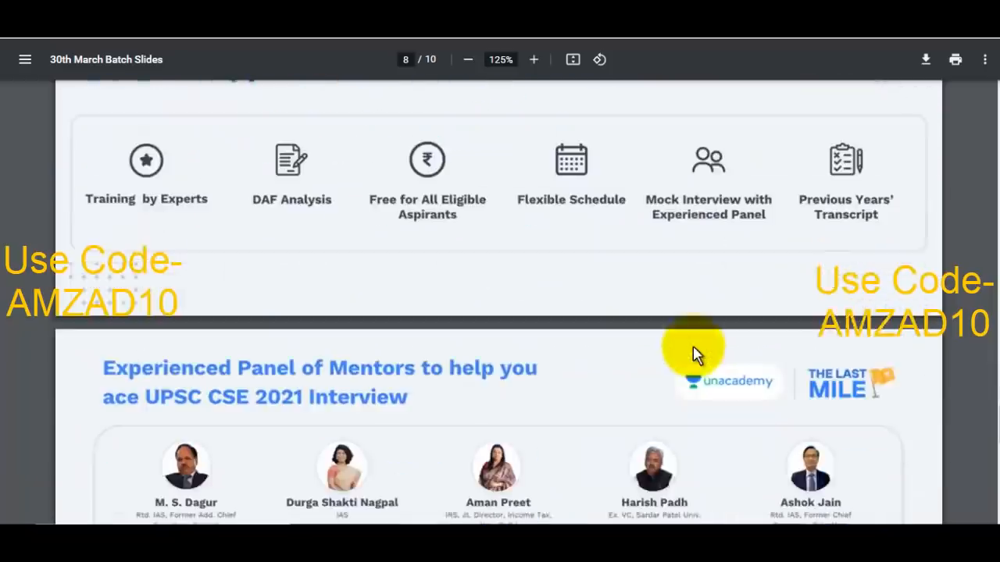
scroll(693, 349, down, 8)
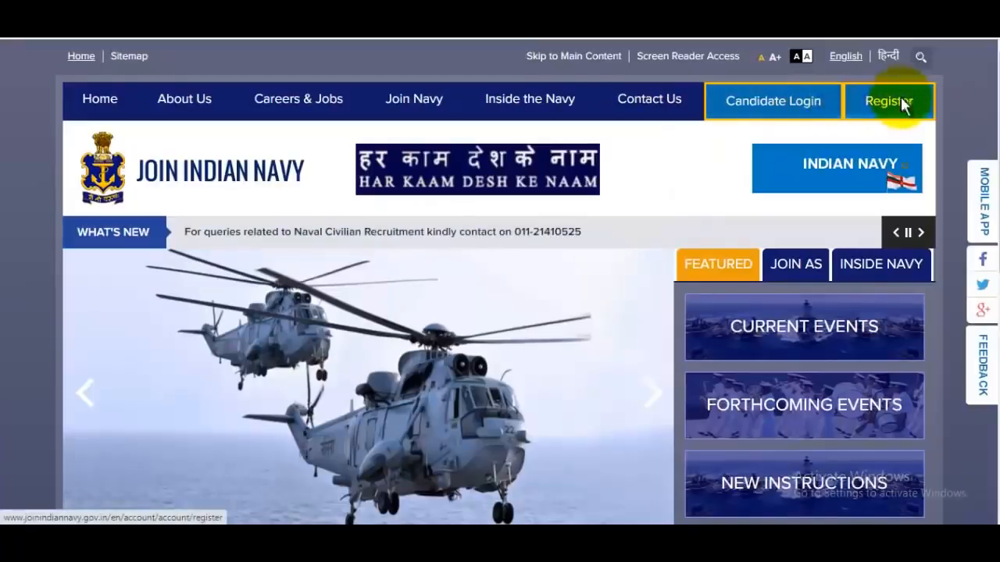
Step: Open the candidate registration page on the Join Indian Navy website
click(898, 103)
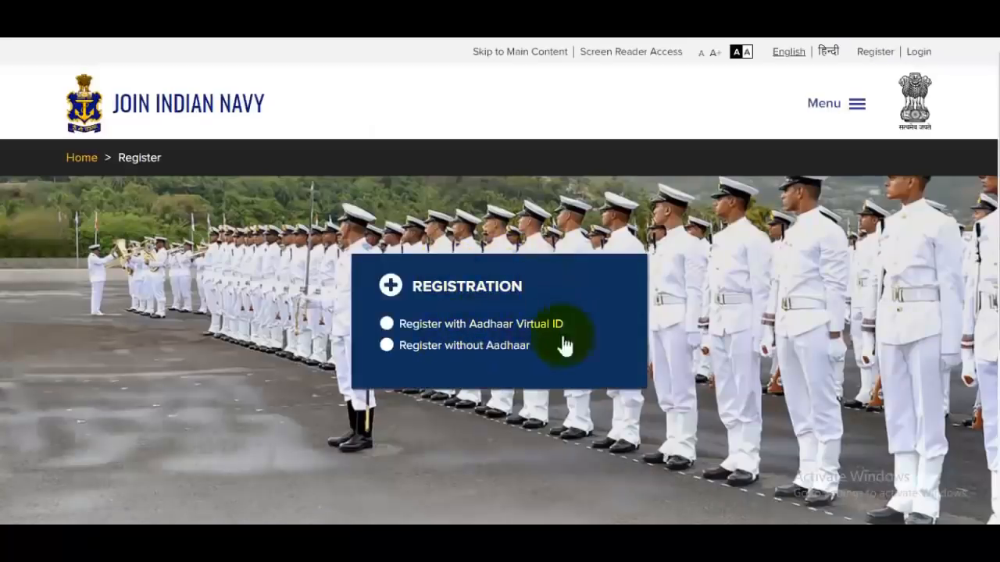
Step: Choose to register without Aadhaar and select PAN Card as the government-issued photo ID
click(388, 346)
scroll(582, 349, down, 3)
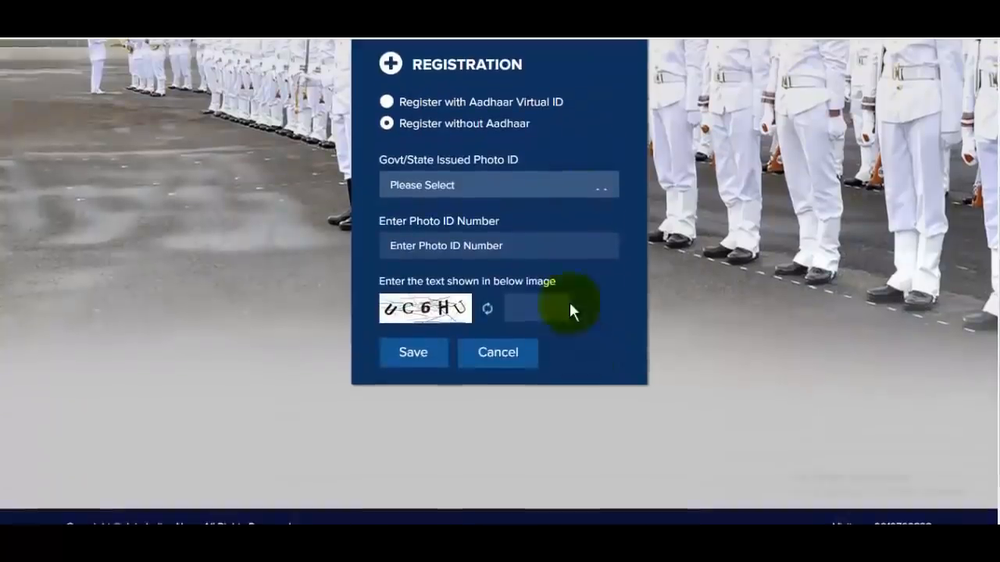
click(493, 191)
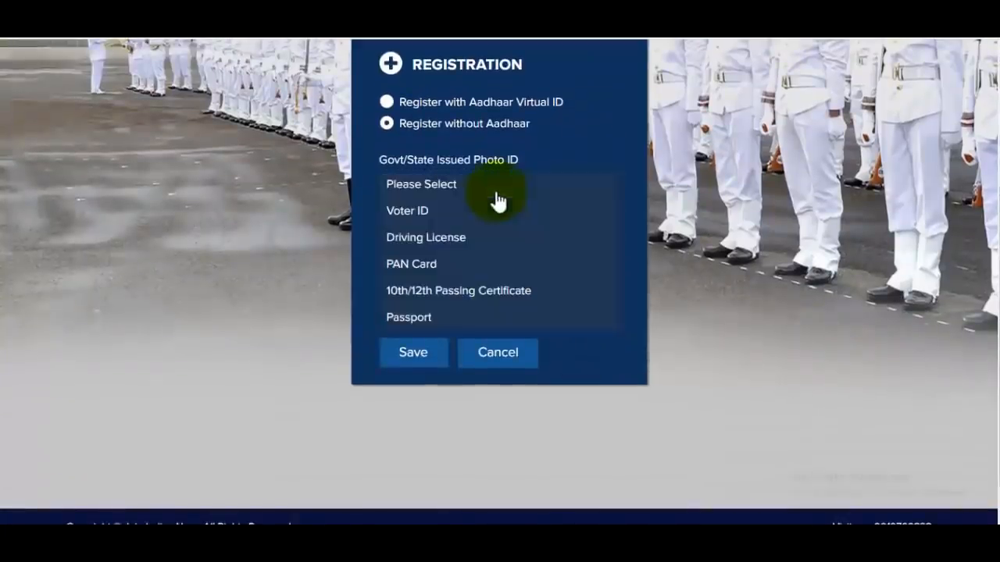
click(444, 264)
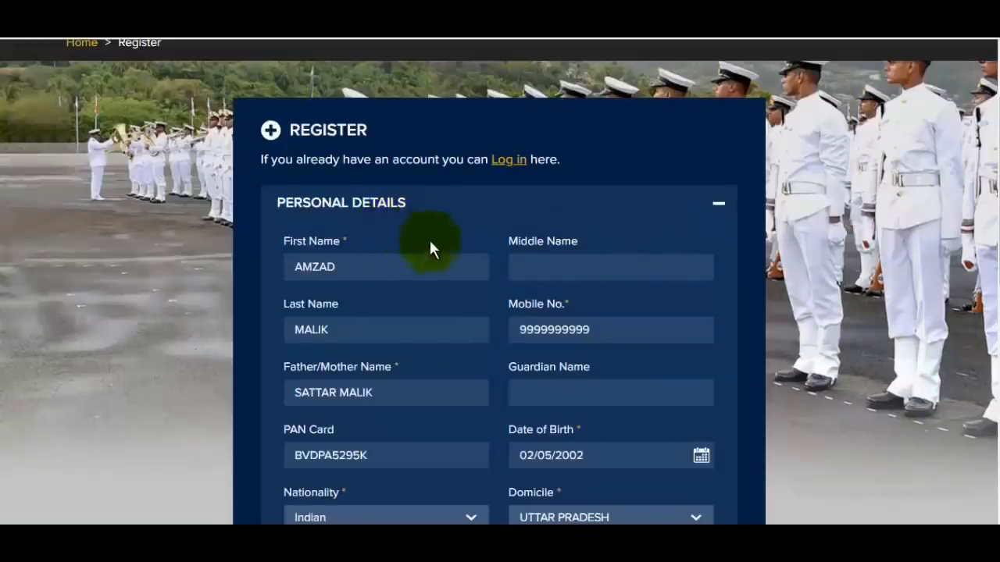
Step: Review the name, mobile number, parent, guardian and date of birth fields in the personal details
click(360, 274)
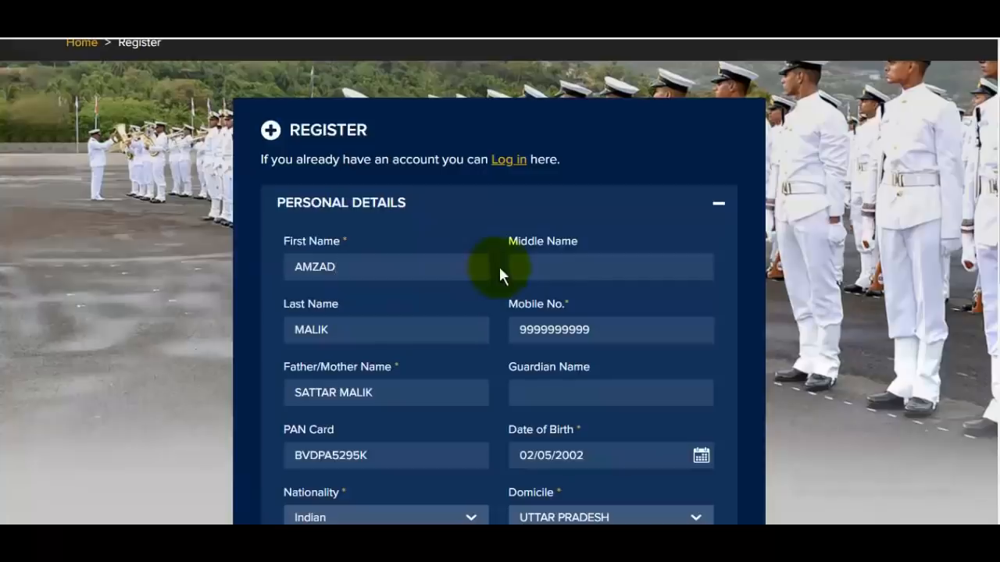
click(578, 269)
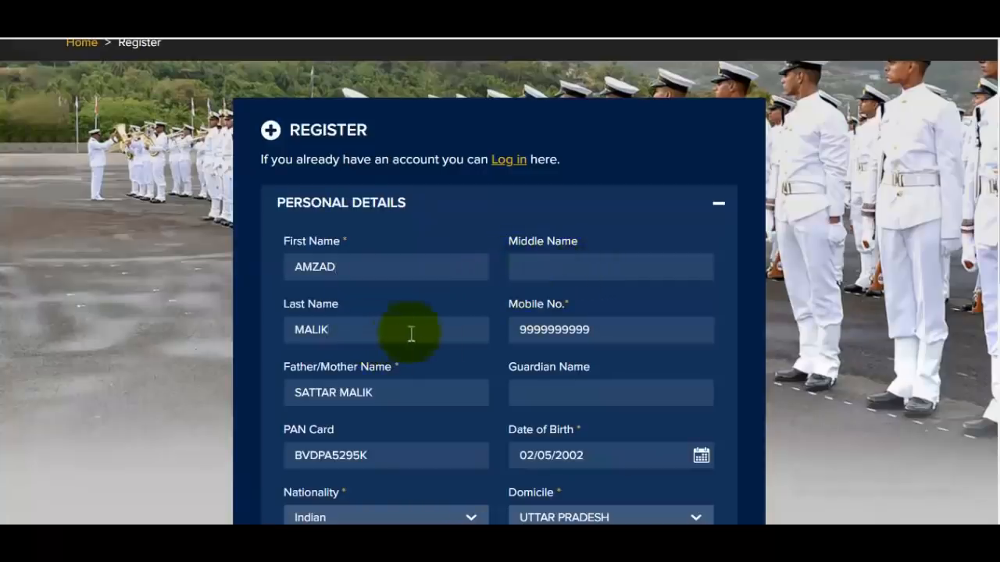
click(437, 335)
click(631, 338)
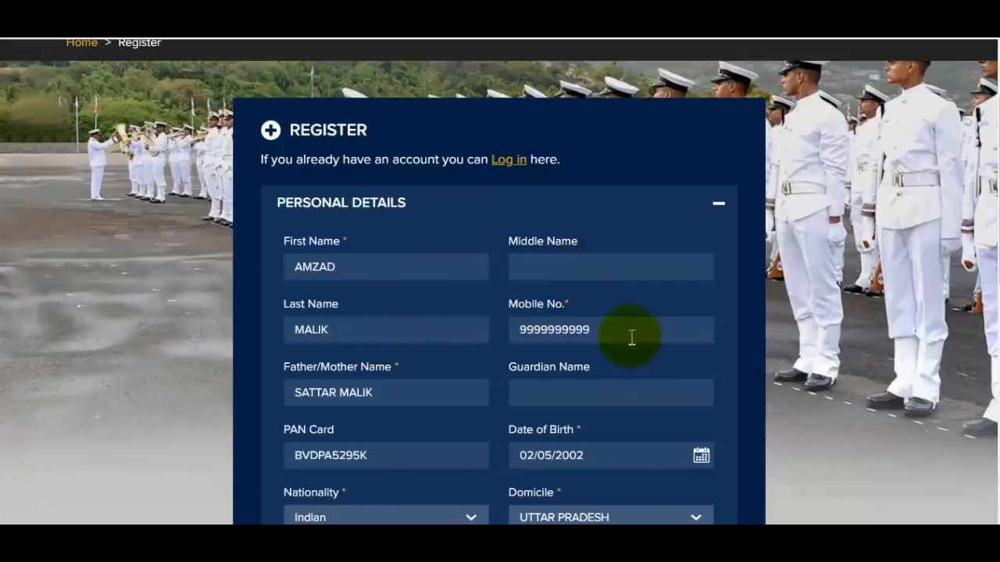
scroll(631, 337, down, 1)
click(403, 319)
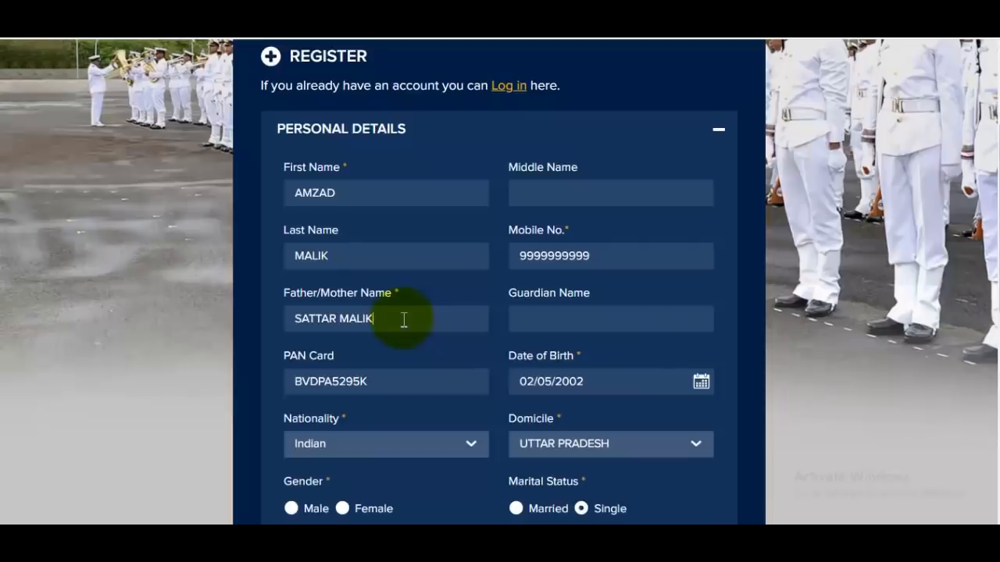
click(584, 313)
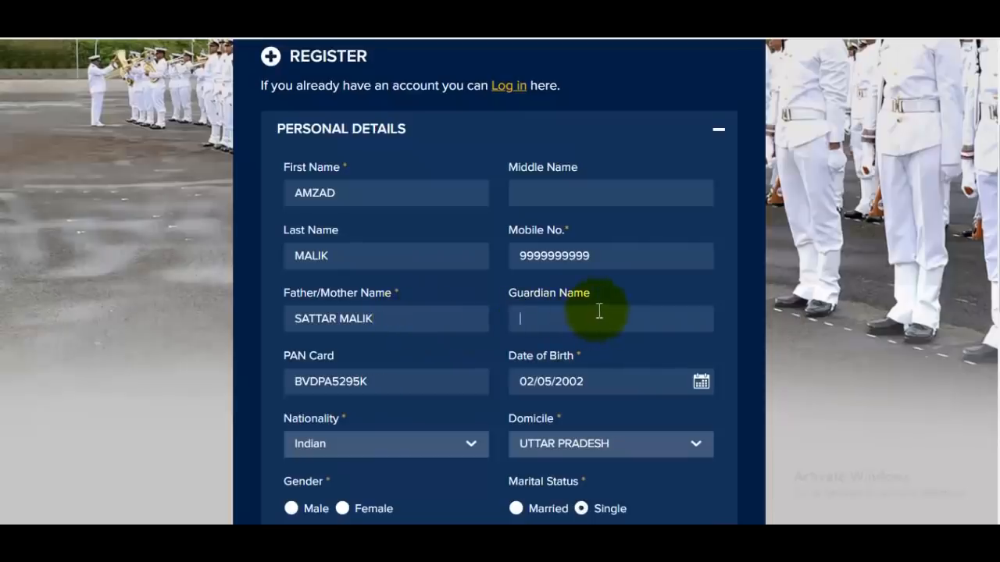
scroll(598, 309, down, 2)
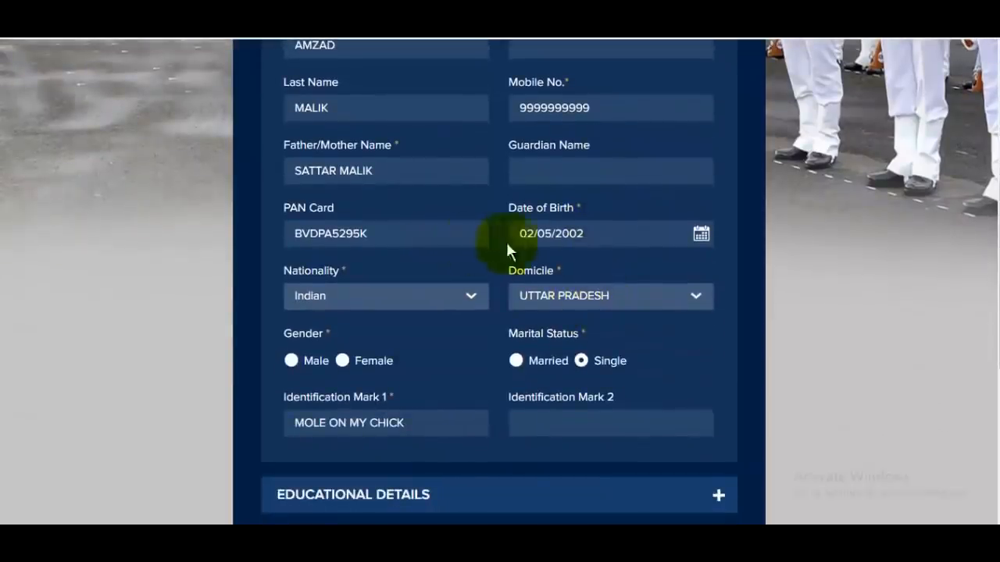
click(705, 239)
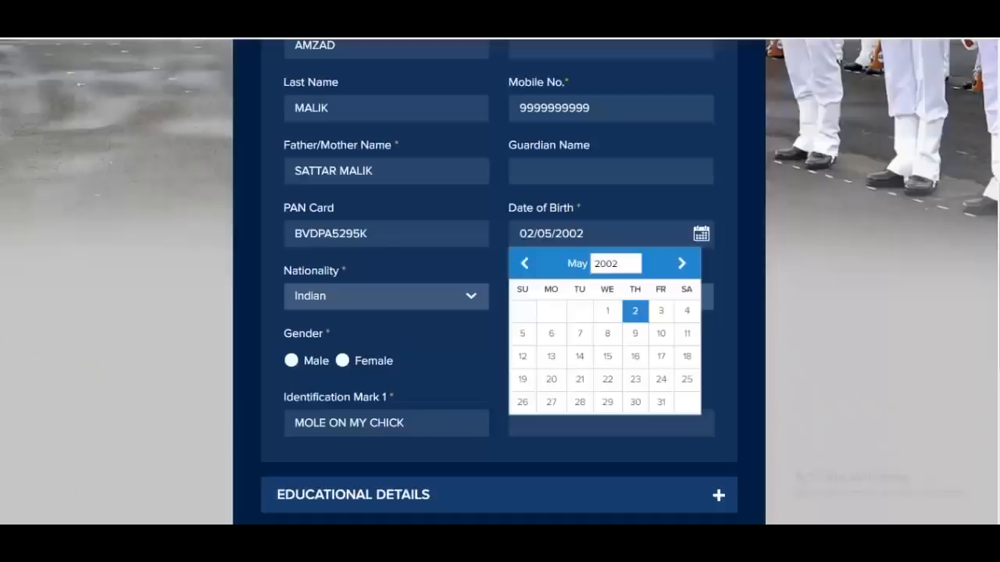
click(776, 291)
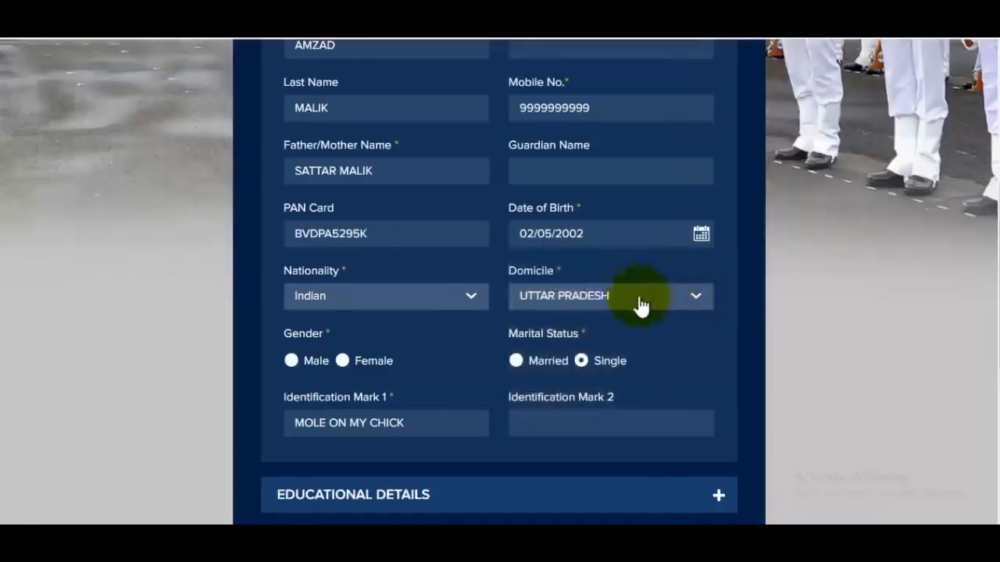
Step: Set the nationality to Indian and the gender to Male, and check the domicile and second identification mark fields
click(431, 309)
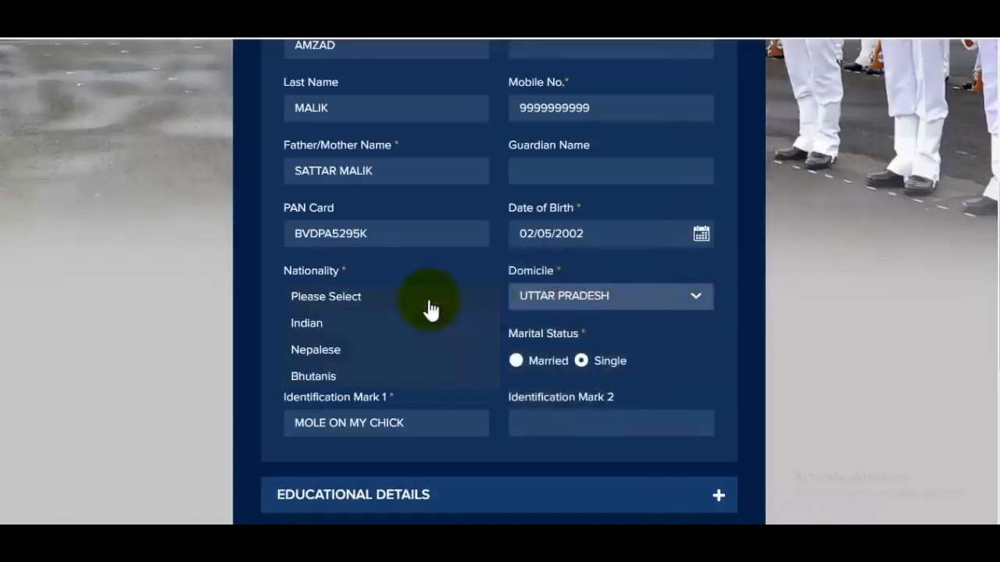
click(345, 324)
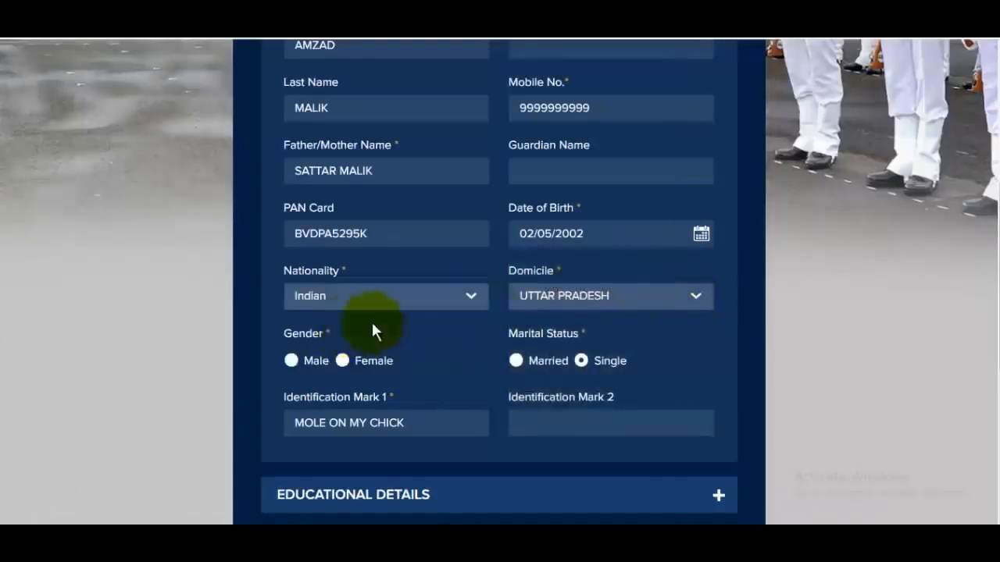
click(642, 310)
click(826, 346)
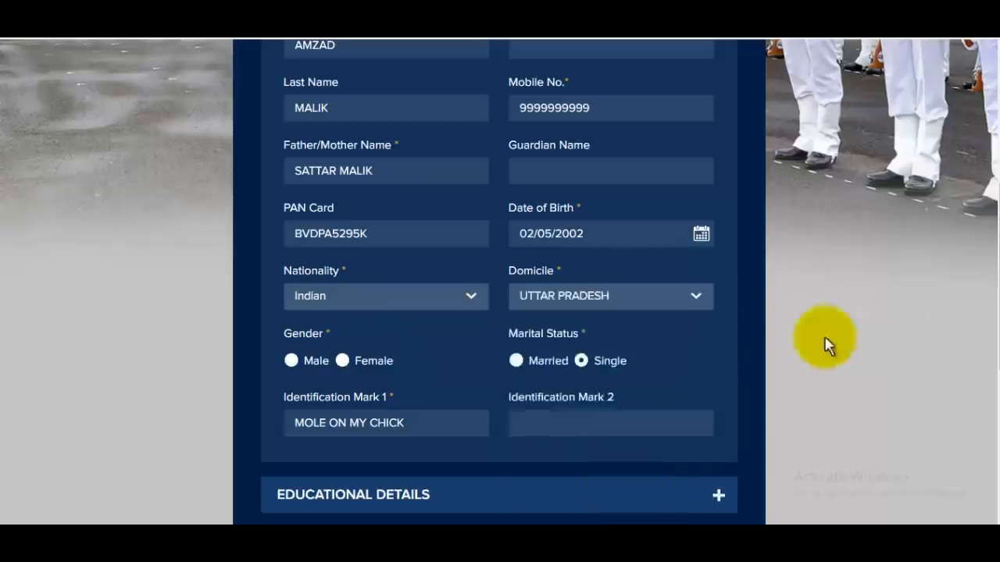
scroll(618, 317, down, 1)
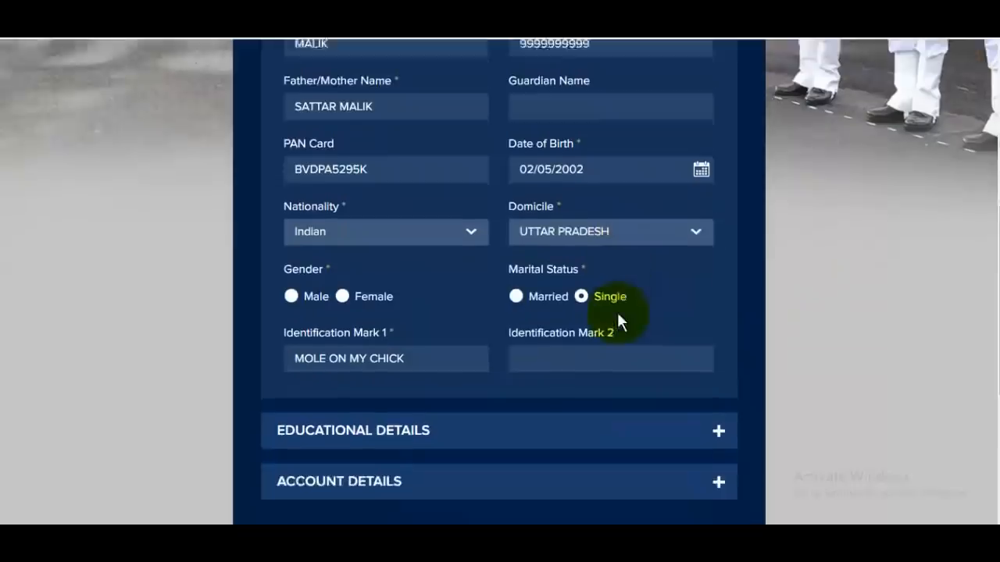
click(290, 287)
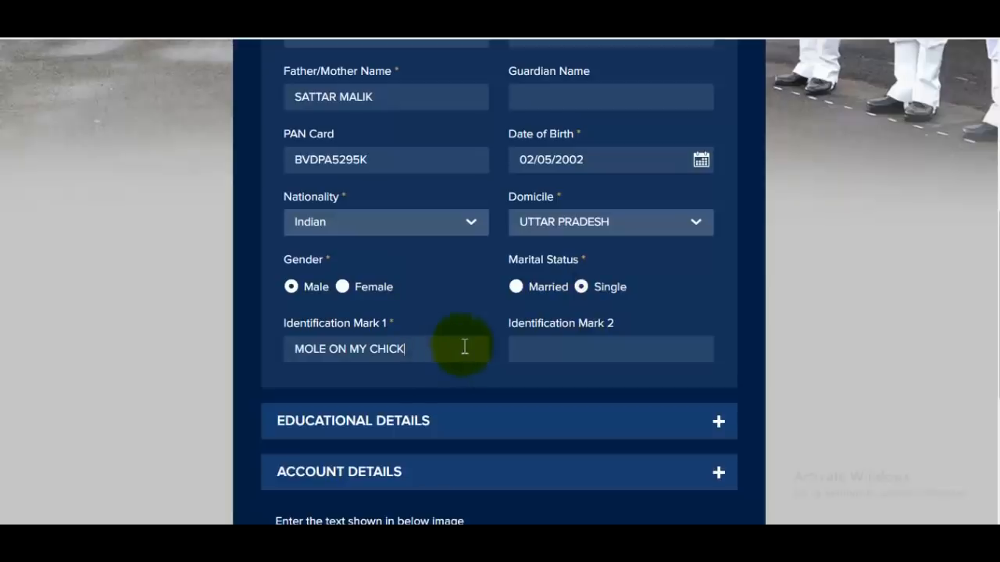
click(592, 344)
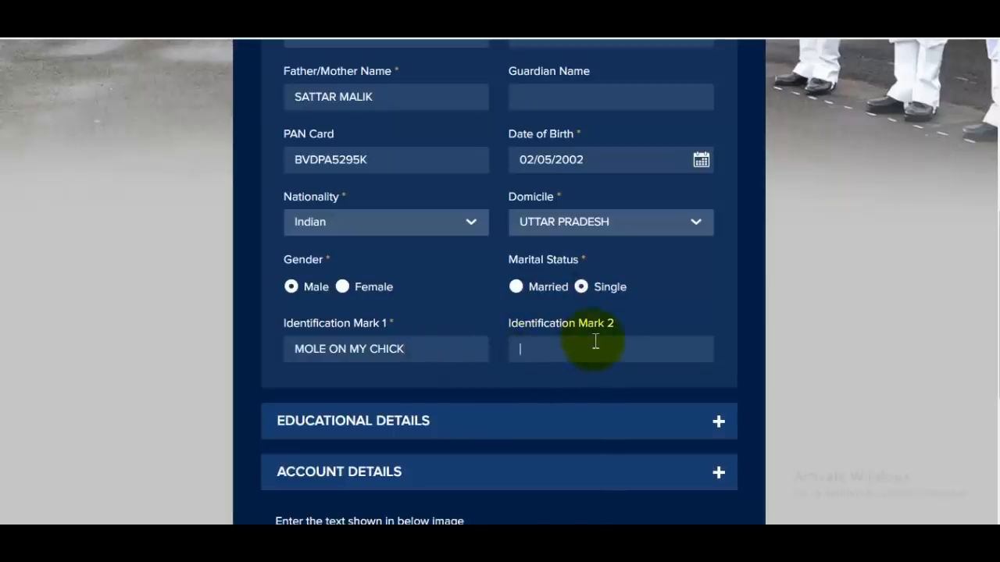
Step: In the educational details, set the highest qualification to 12th Science with the Physics, Chemistry and Mathematics (PCM) stream
scroll(595, 341, down, 2)
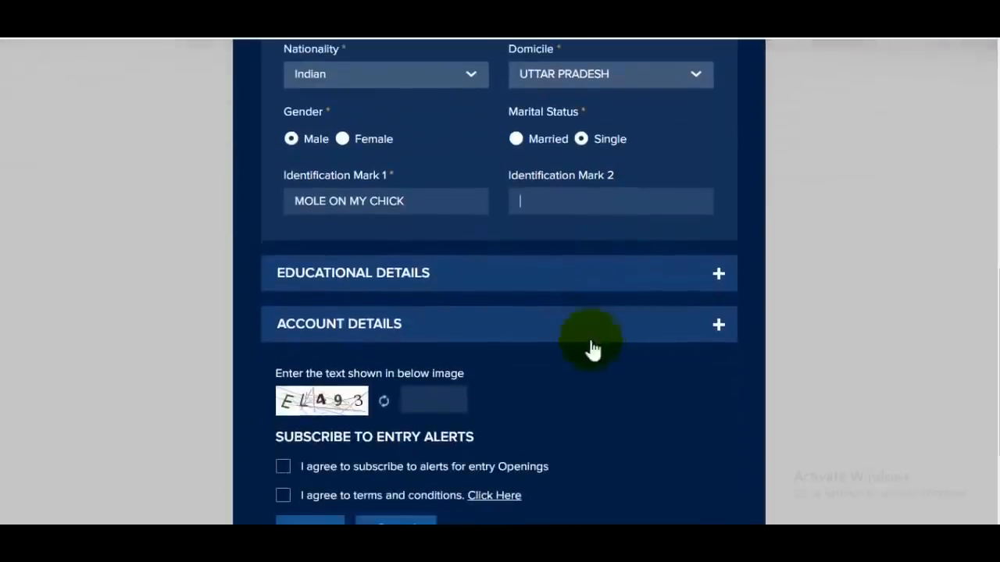
click(404, 286)
scroll(511, 290, up, 1)
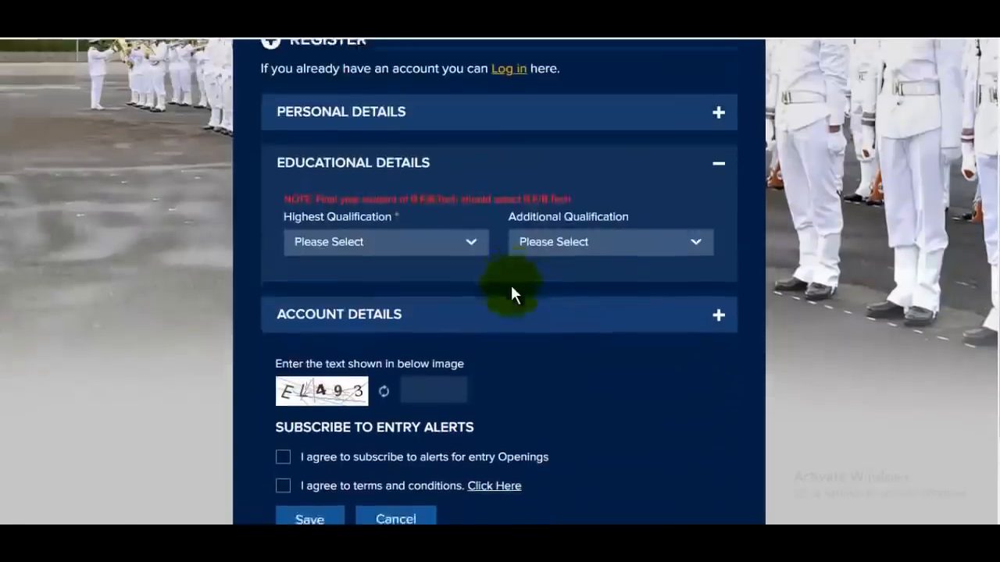
click(410, 273)
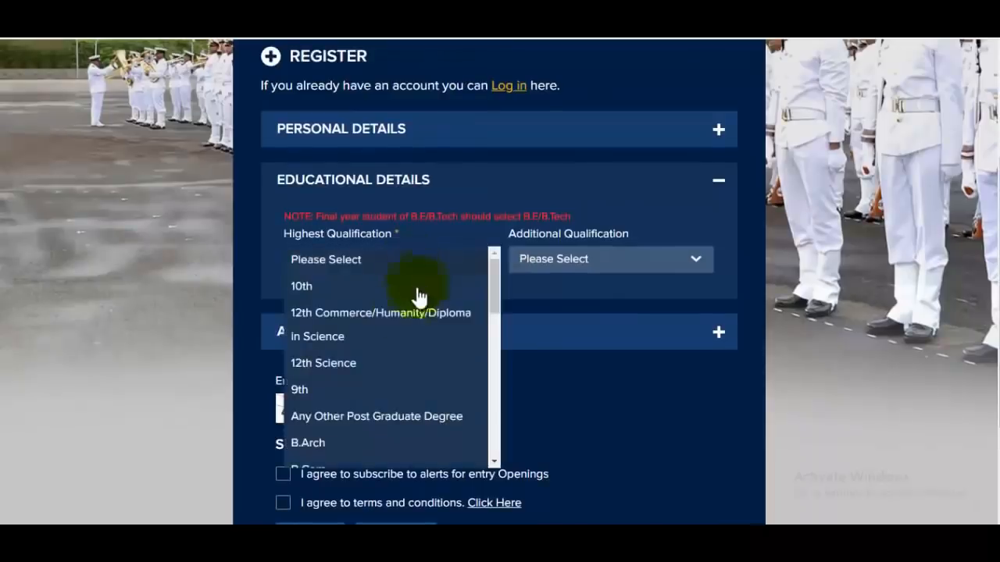
click(365, 363)
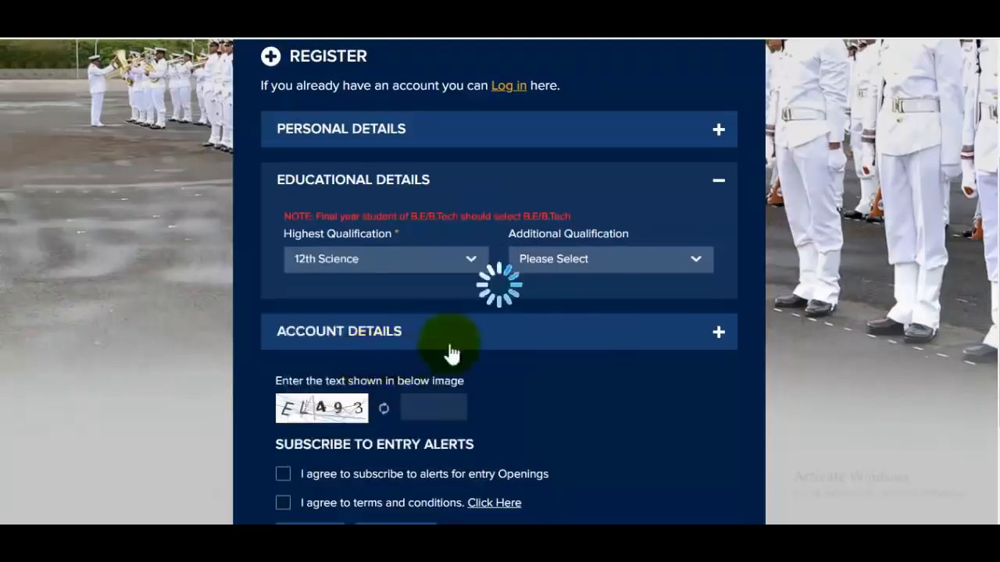
click(577, 264)
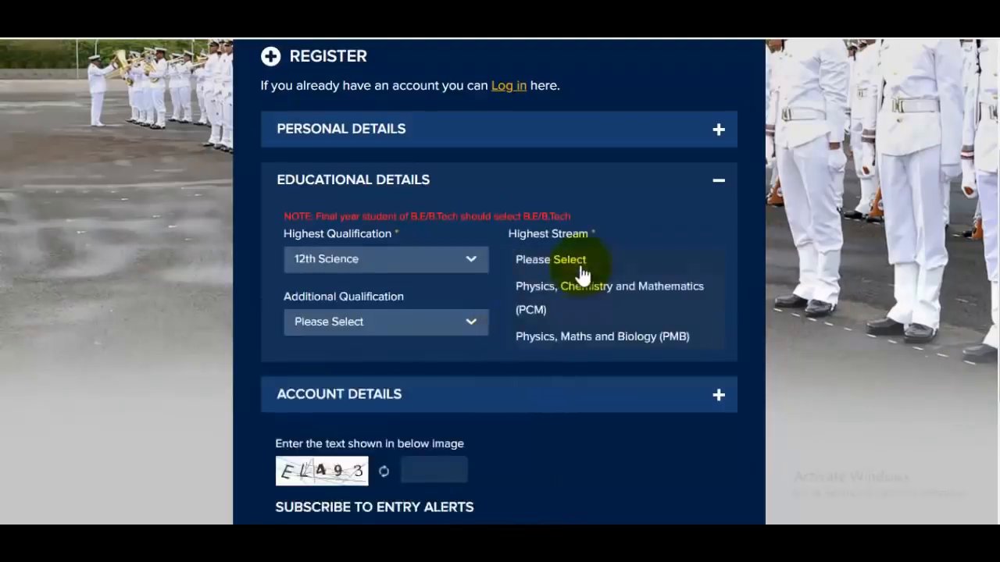
click(631, 295)
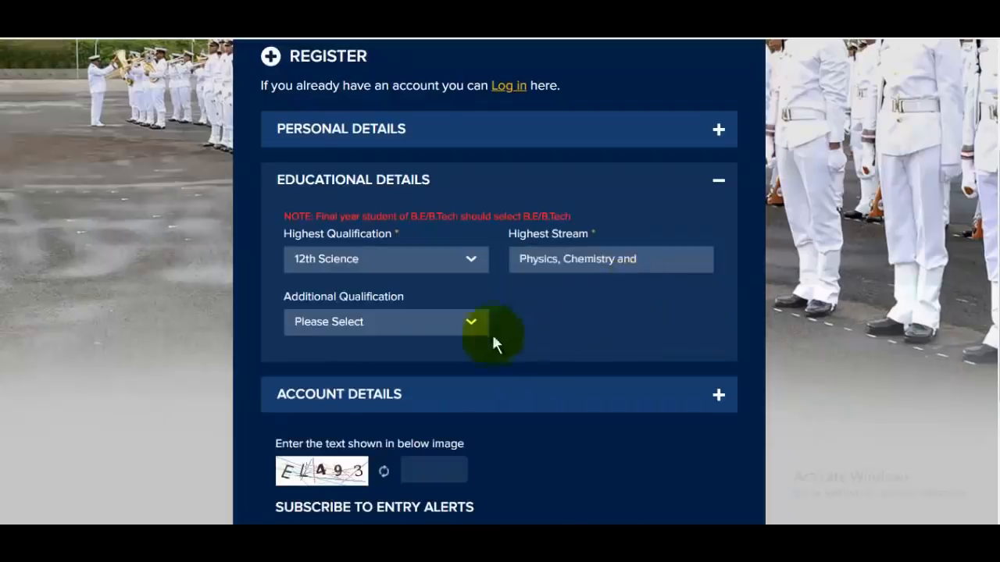
Step: Look through the available options for the additional qualification
click(380, 335)
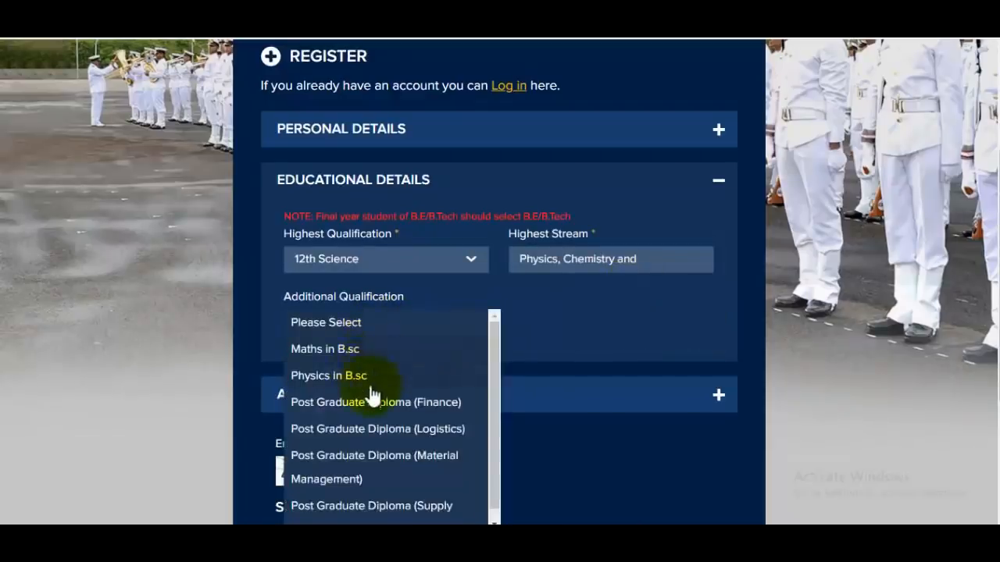
scroll(372, 397, down, 1)
click(576, 311)
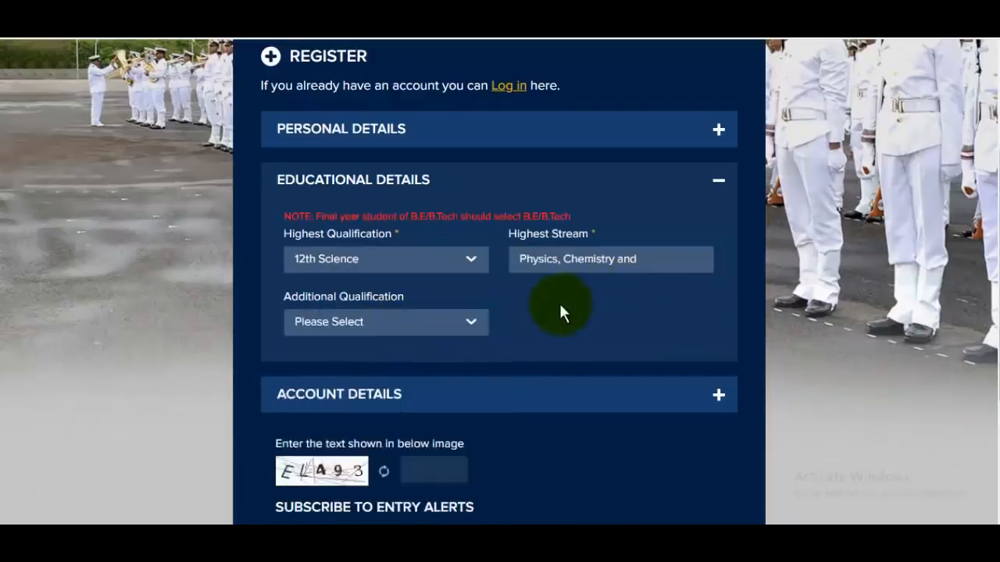
Step: Open the account details section and go through its email ID, password and confirm password fields
click(373, 395)
click(386, 328)
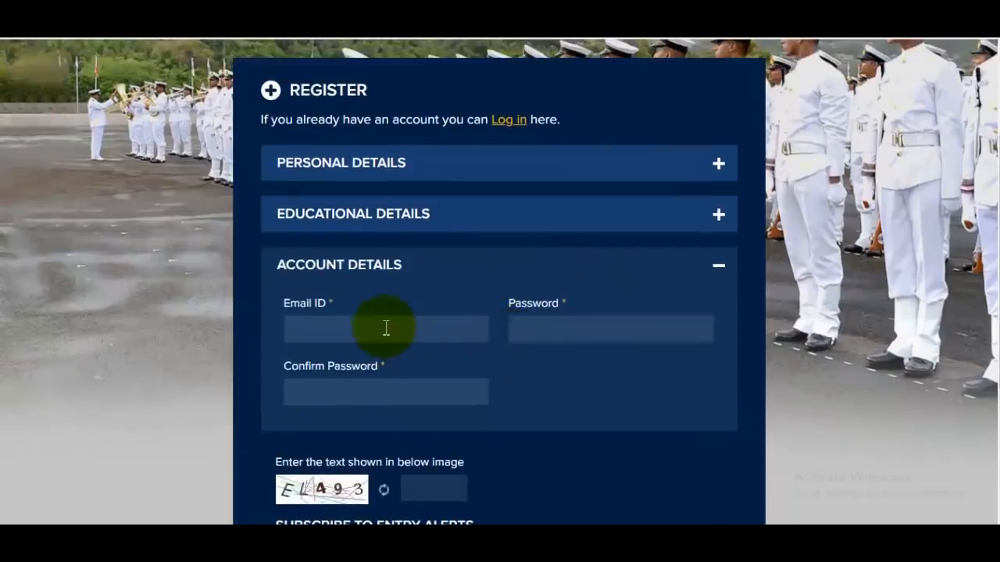
click(599, 328)
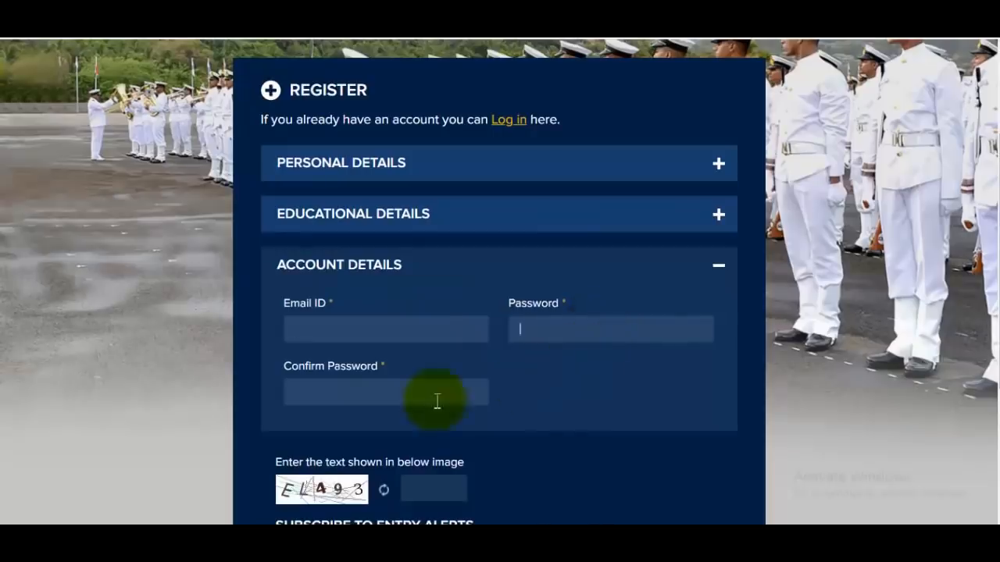
click(413, 398)
Step: Agree to the entry opening alerts and to the terms and conditions of the registration form
scroll(512, 373, down, 3)
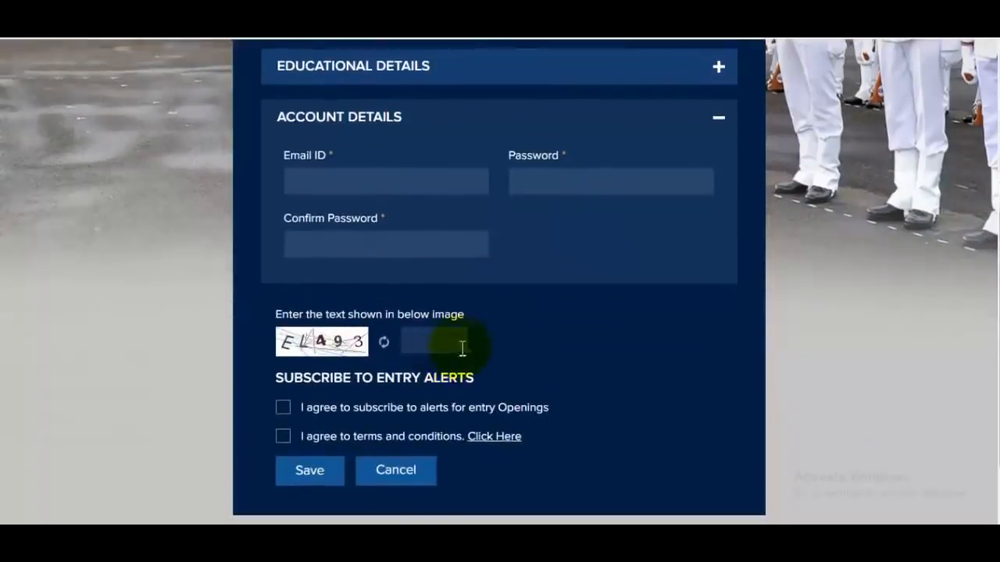
click(283, 435)
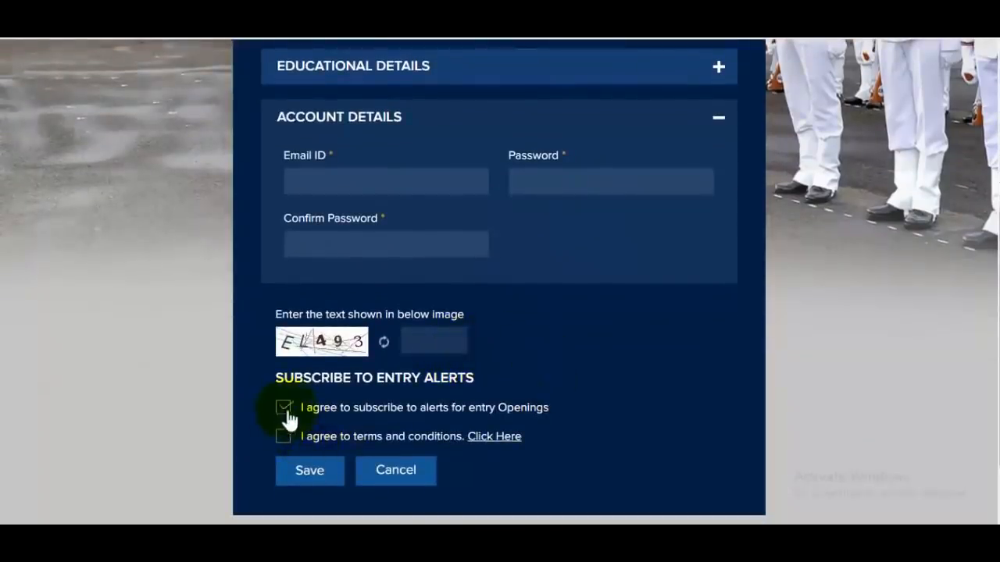
click(283, 406)
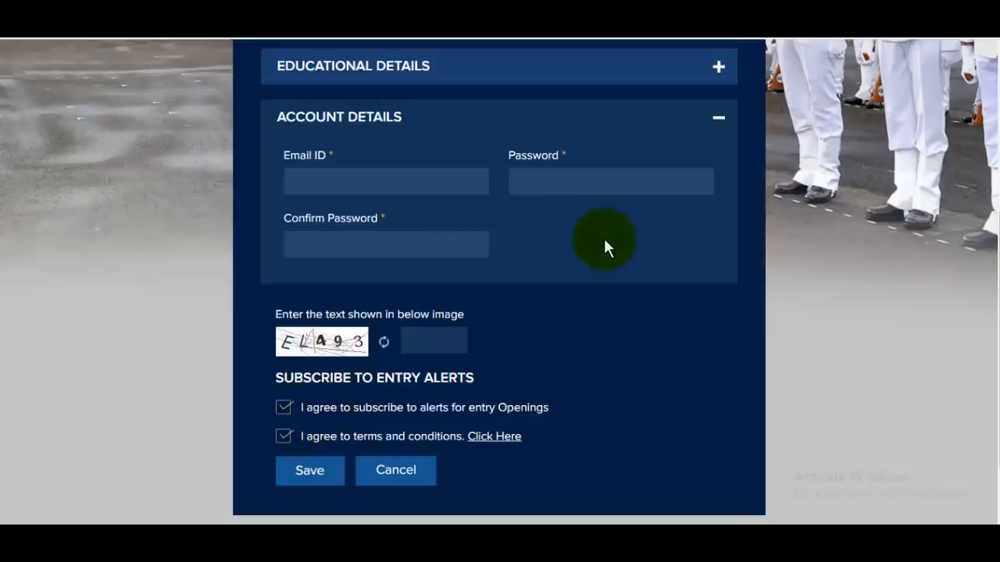
scroll(562, 328, down, 1)
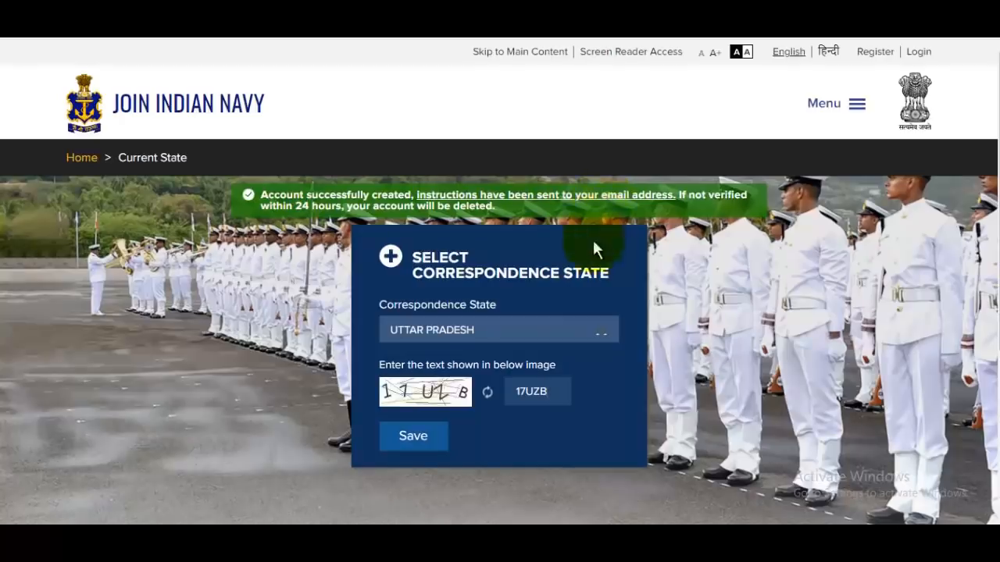
Step: Switch to Gmail, review the Join Indian Navy message and open its link to confirm the email address
mouse_move(487, 511)
click(500, 491)
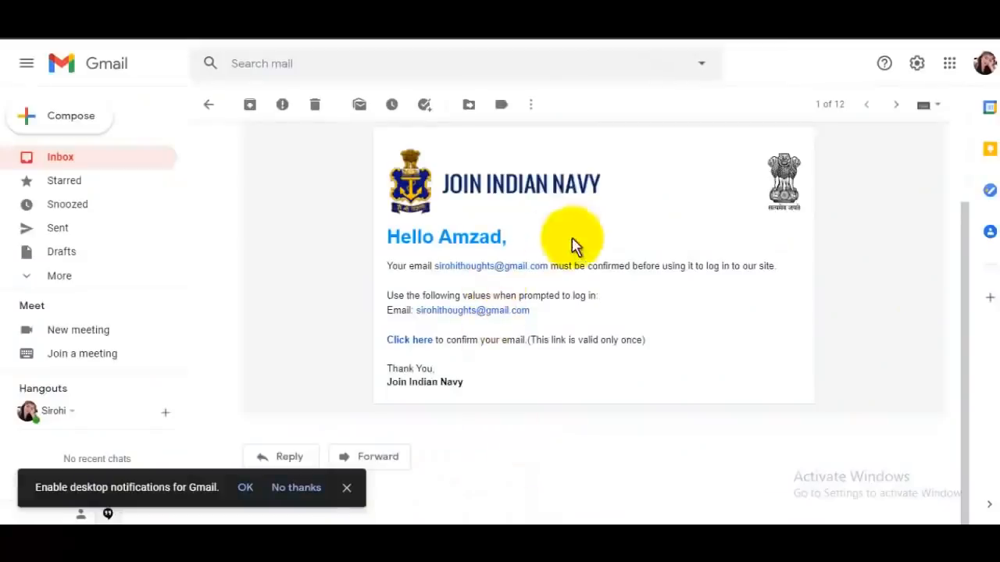
scroll(692, 306, up, 1)
scroll(695, 296, down, 1)
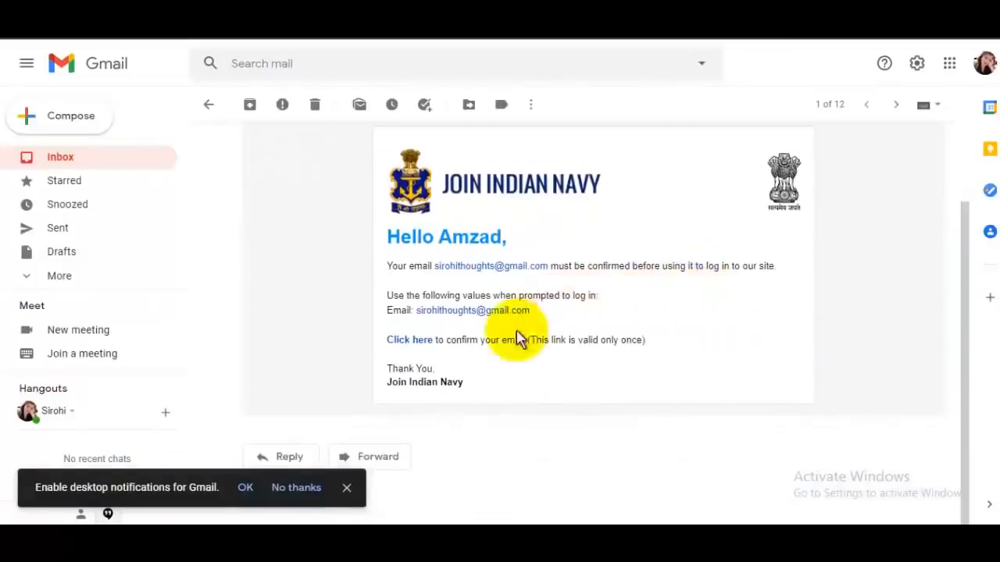
click(413, 344)
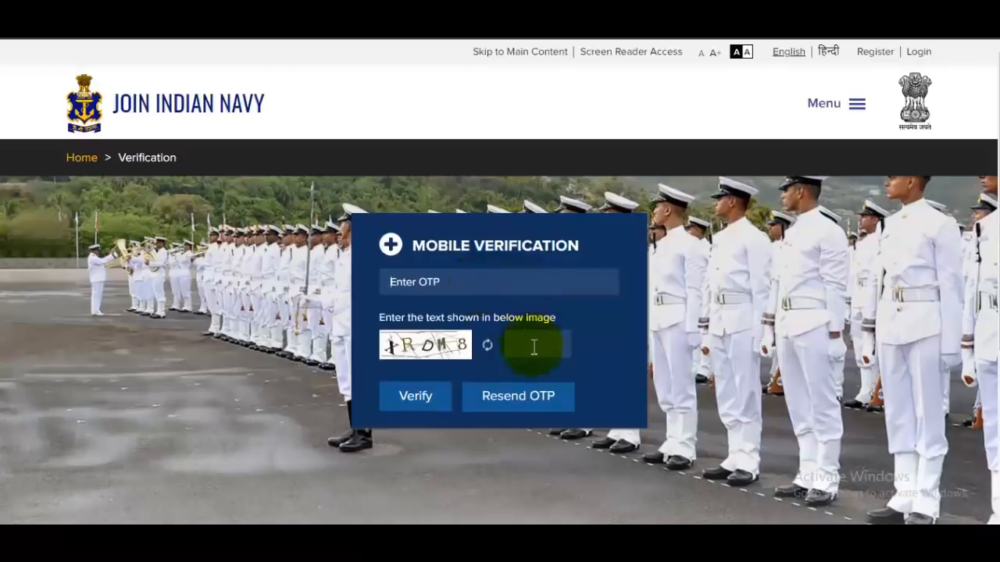
Step: Complete the mobile verification with the OTP and image text, and save UTTAR PRADESH as the correspondence state
click(559, 343)
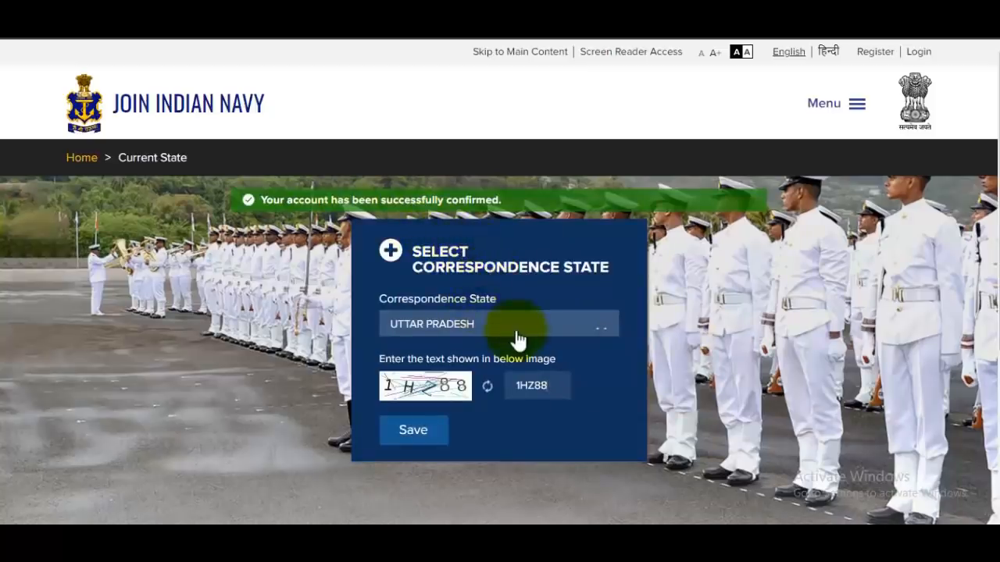
click(418, 443)
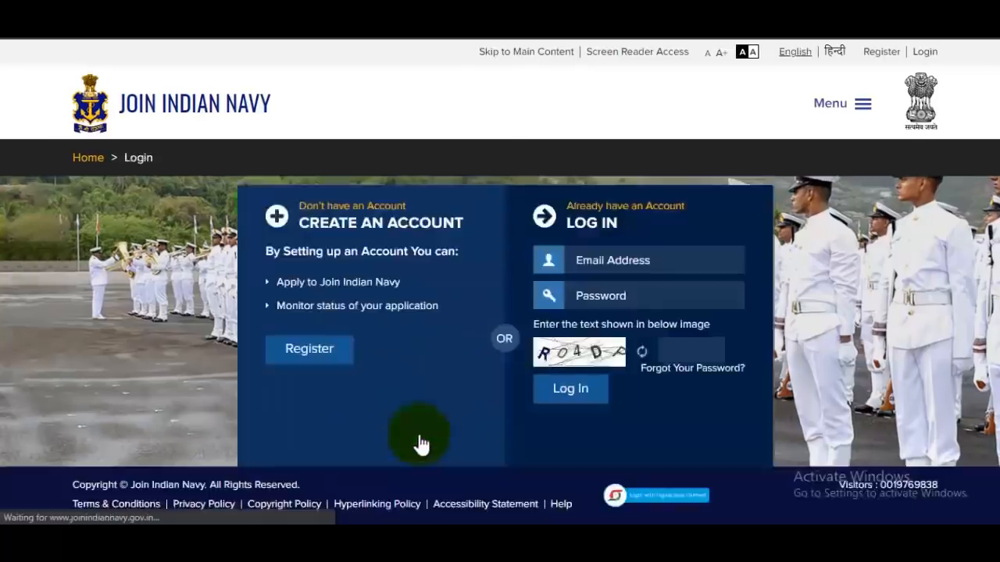
Step: Log in to the new account with the registered email address, account password and image text
click(647, 251)
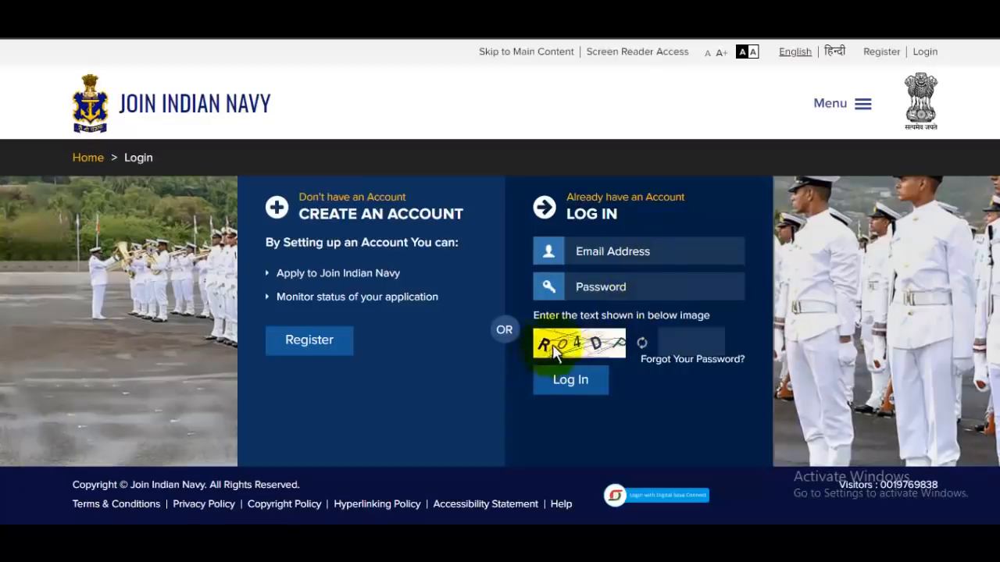
click(680, 340)
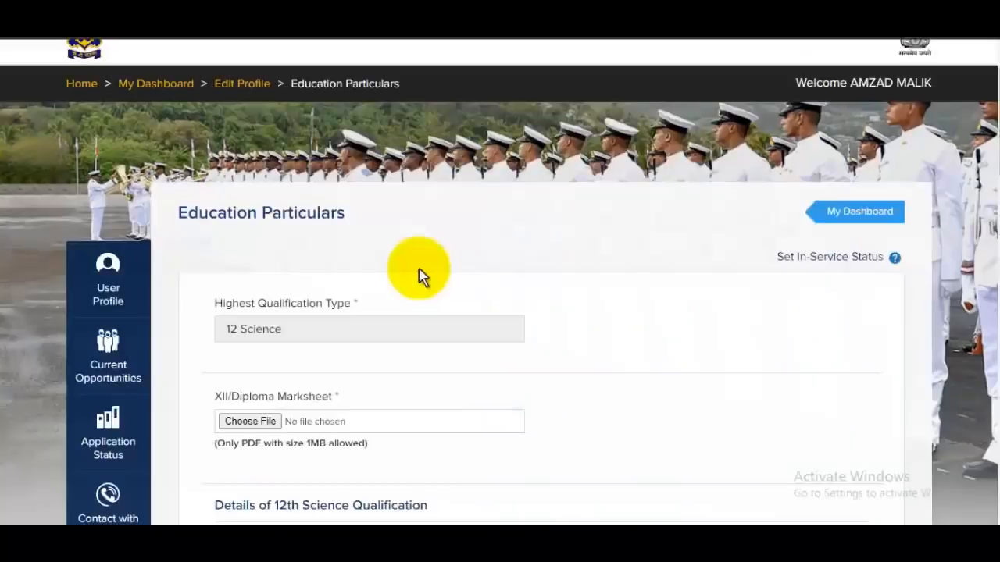
Step: Attach 33.pdf from the Downloads folder as the XII/Diploma marksheet in the education particulars
scroll(417, 274, down, 2)
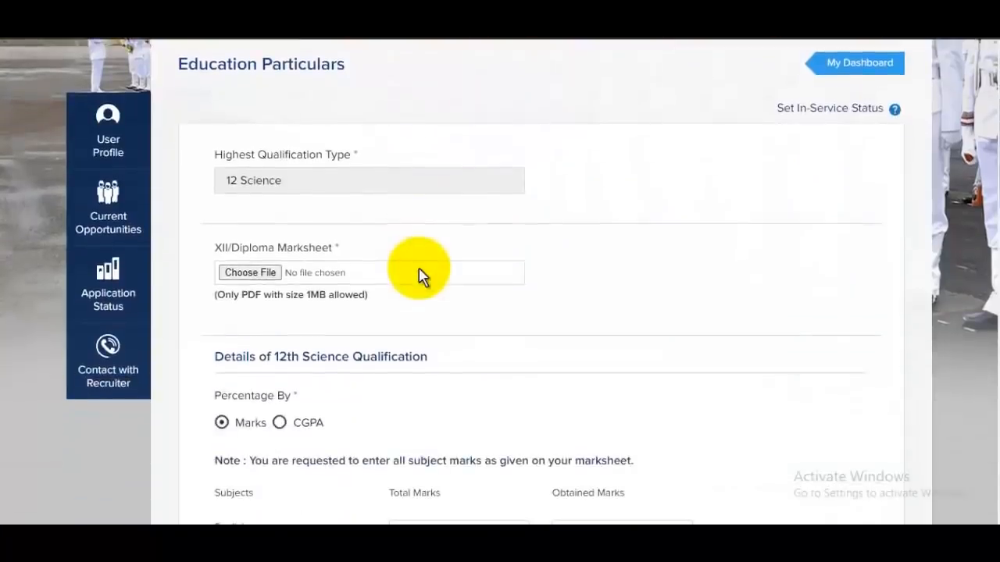
scroll(312, 234, down, 1)
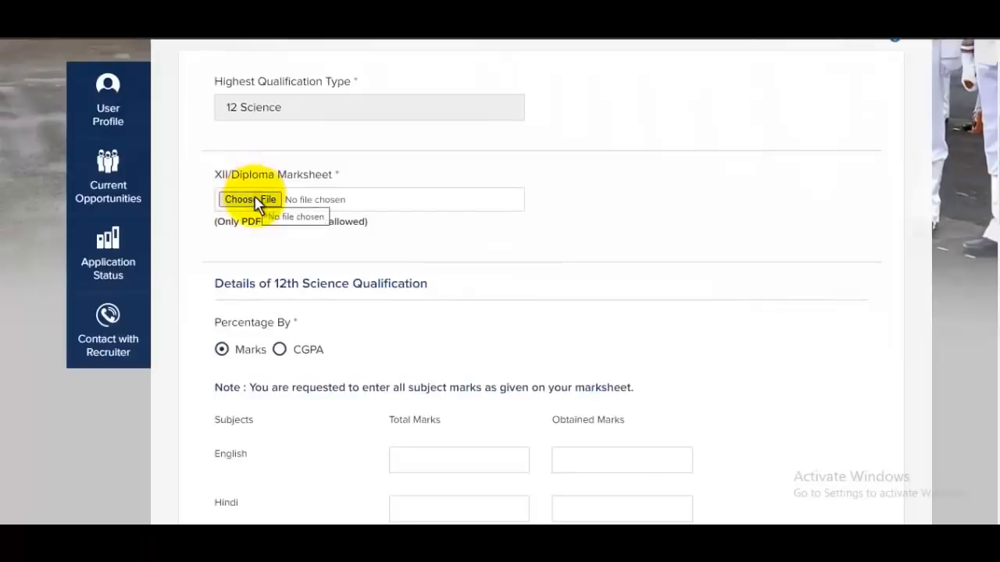
click(255, 202)
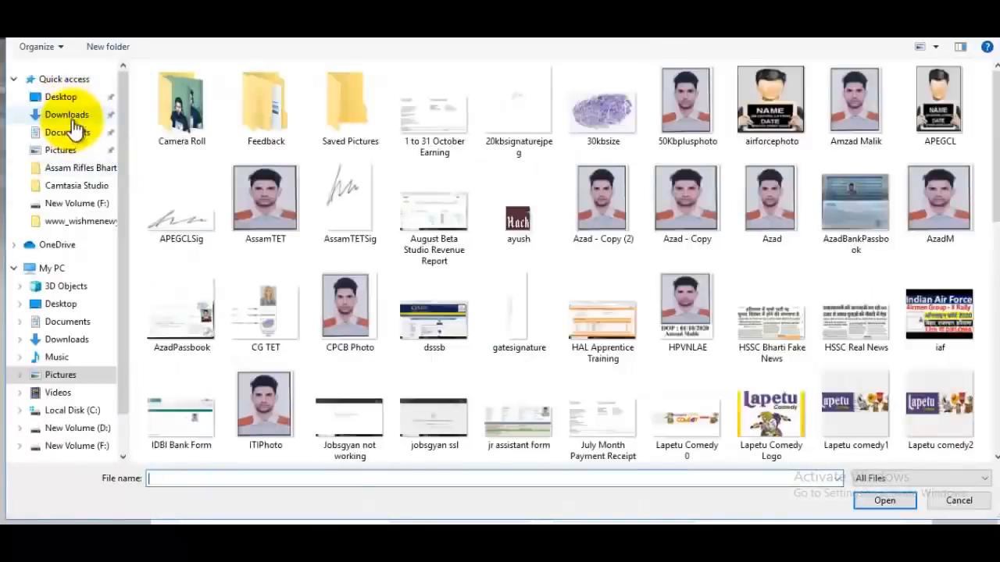
click(69, 114)
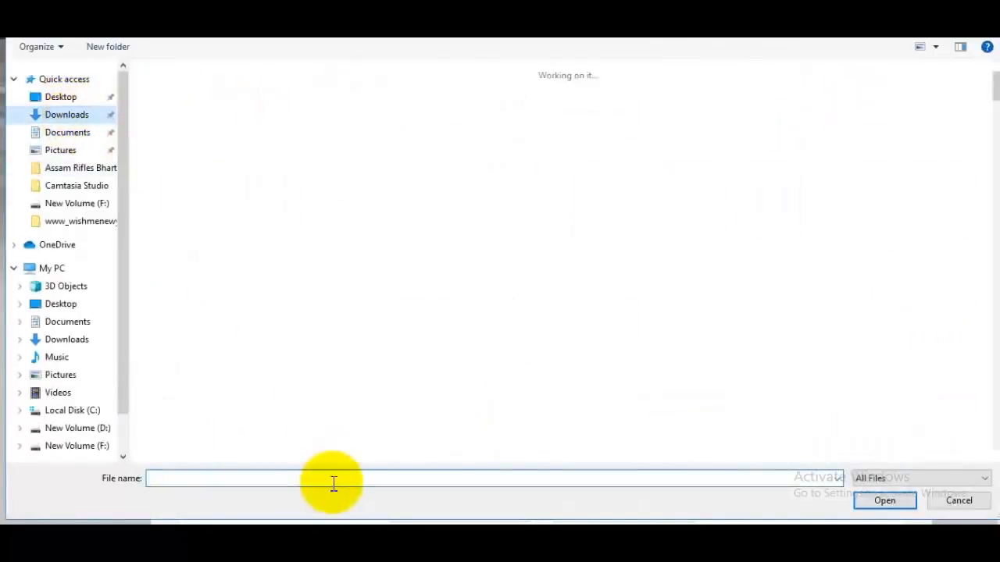
text(33)
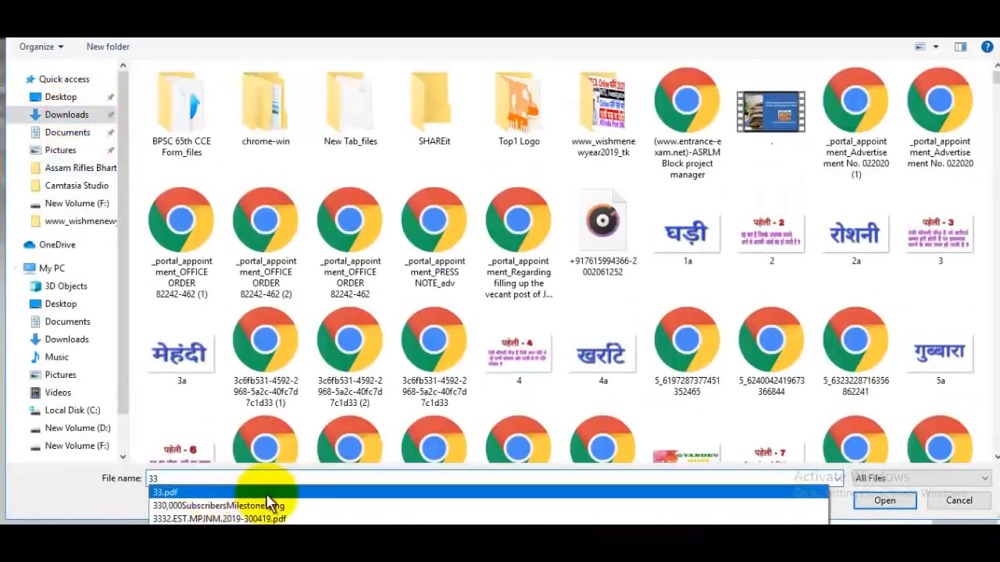
click(325, 492)
click(884, 501)
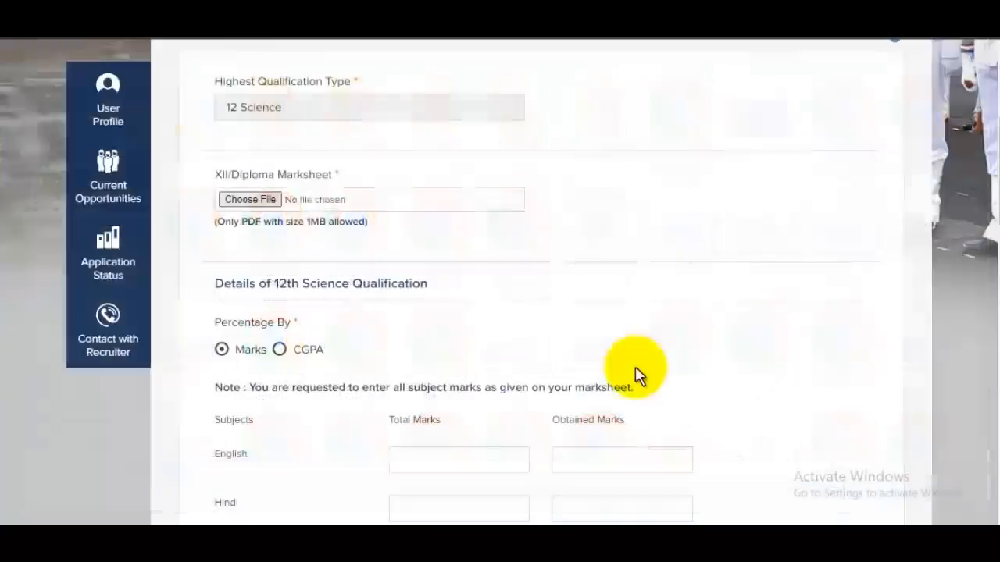
Step: Enter the 12th Science marks for English as 96 out of 100 and for Hindi as 91 out of 100
scroll(504, 288, down, 1)
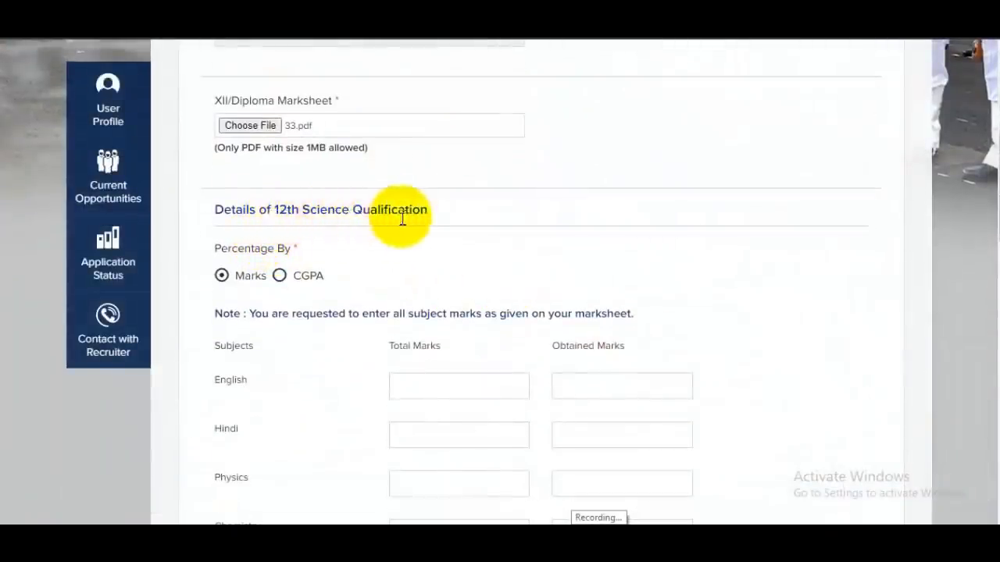
scroll(466, 226, down, 2)
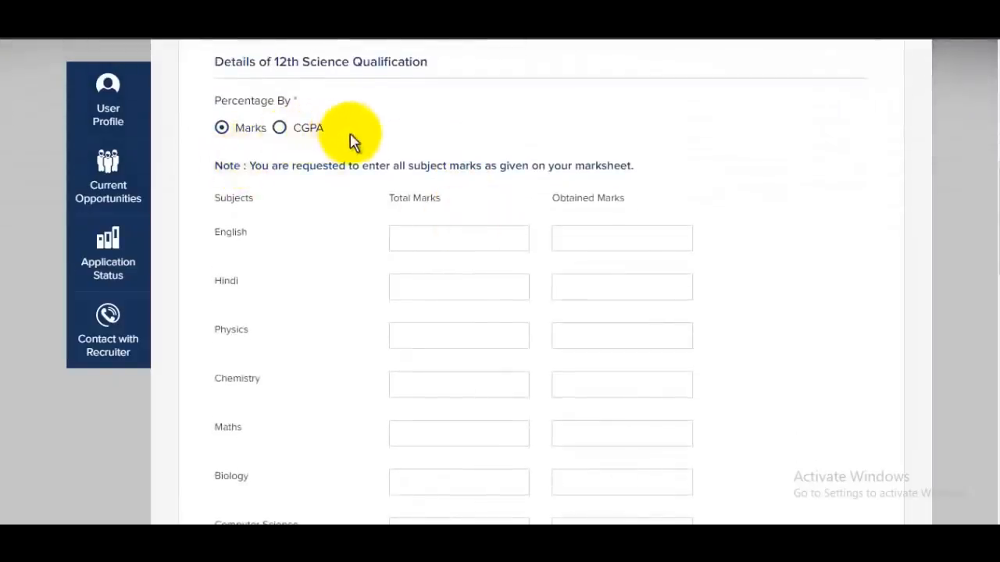
click(450, 235)
text(100)
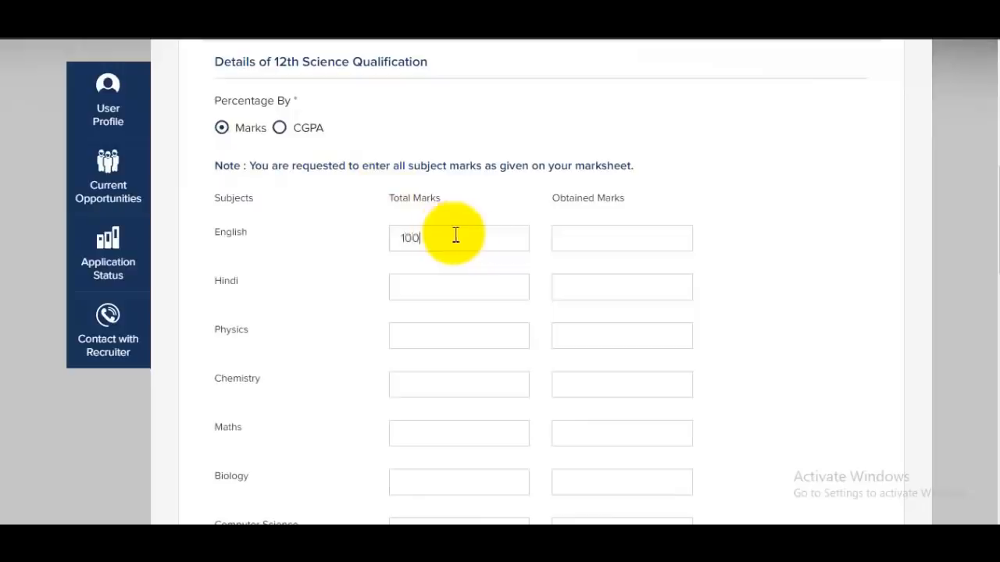
click(615, 237)
text(96)
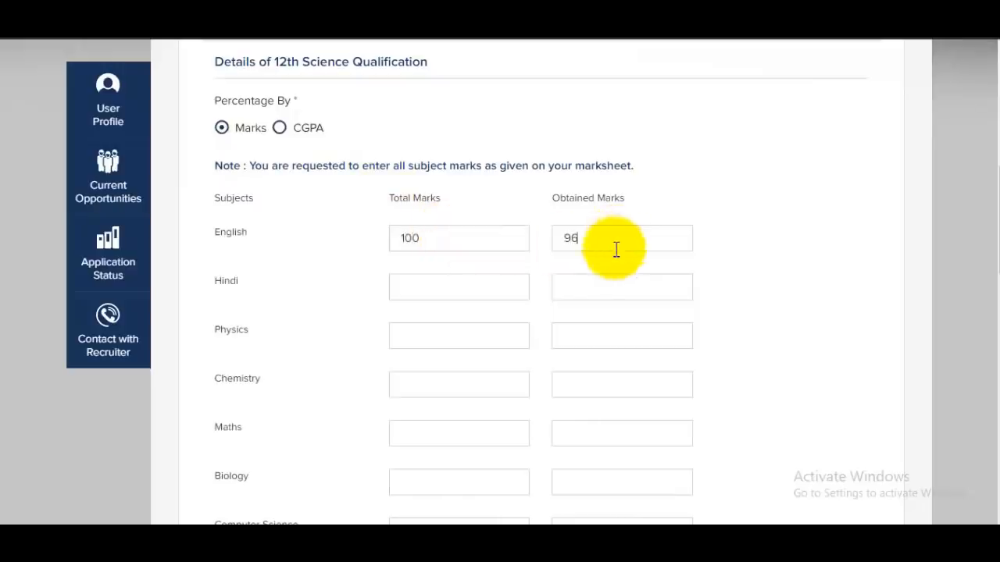
click(451, 284)
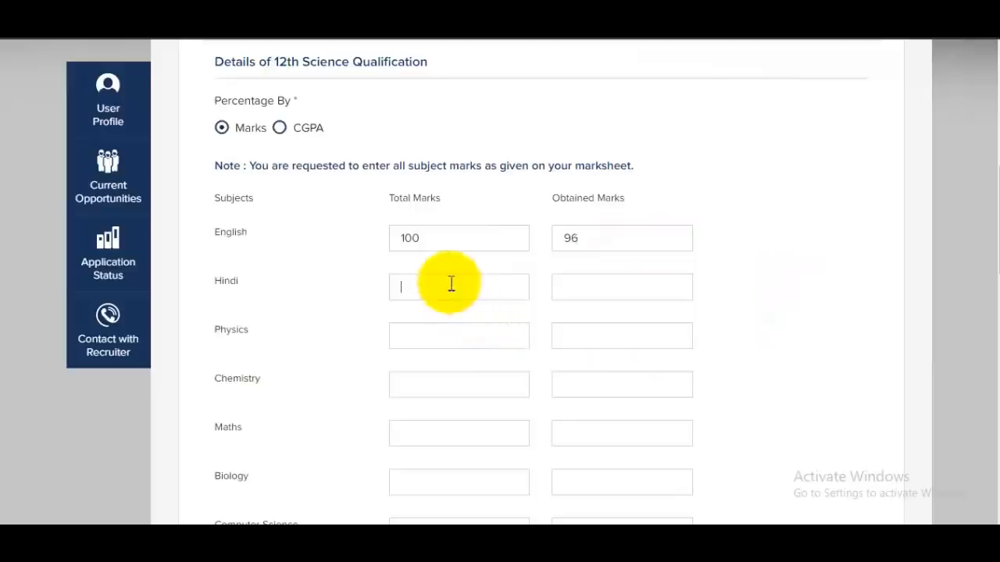
text(100)
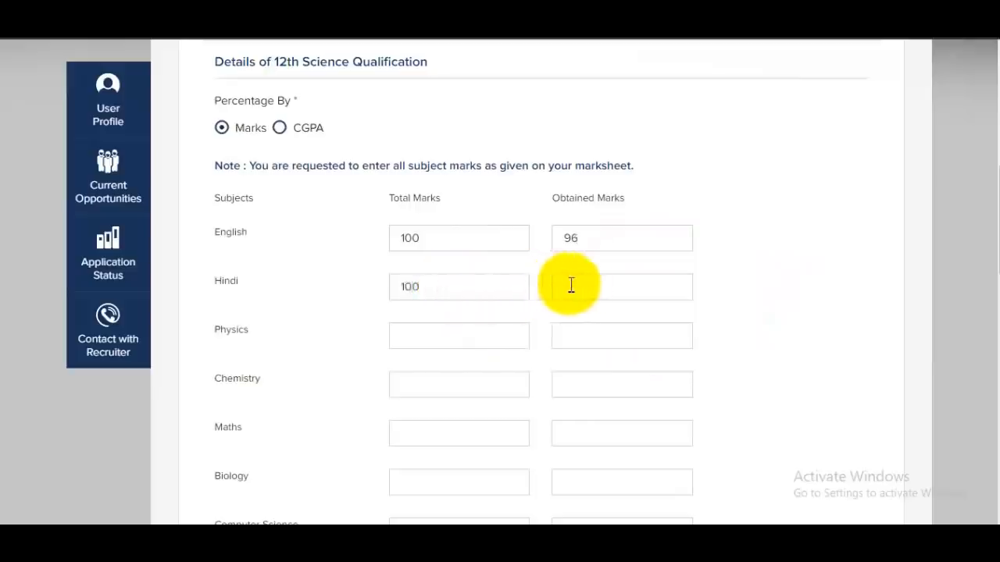
click(581, 285)
text(91)
Step: Set the total marks for Physics to 100 and the obtained marks for Chemistry to 92
click(463, 332)
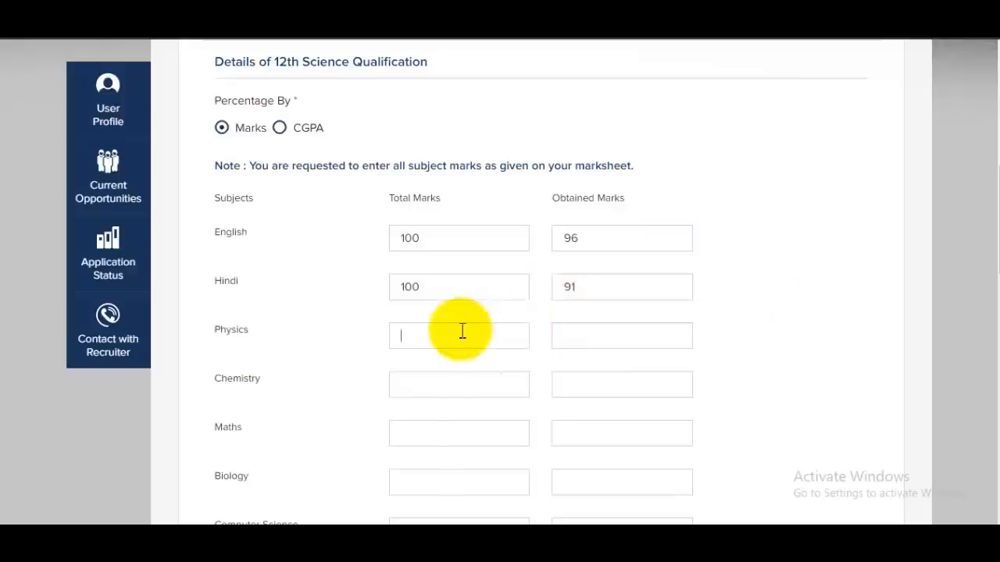
text(100)
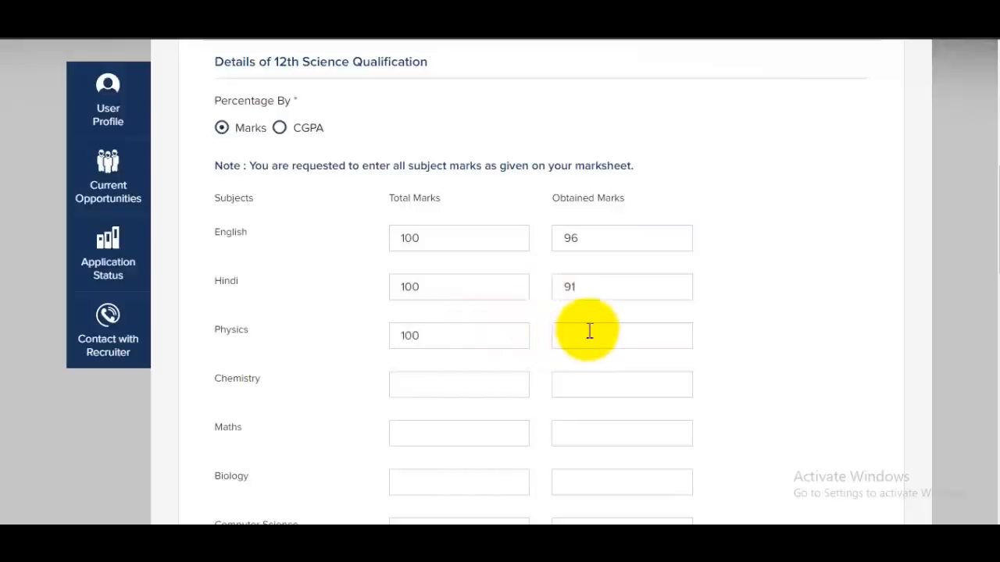
click(442, 387)
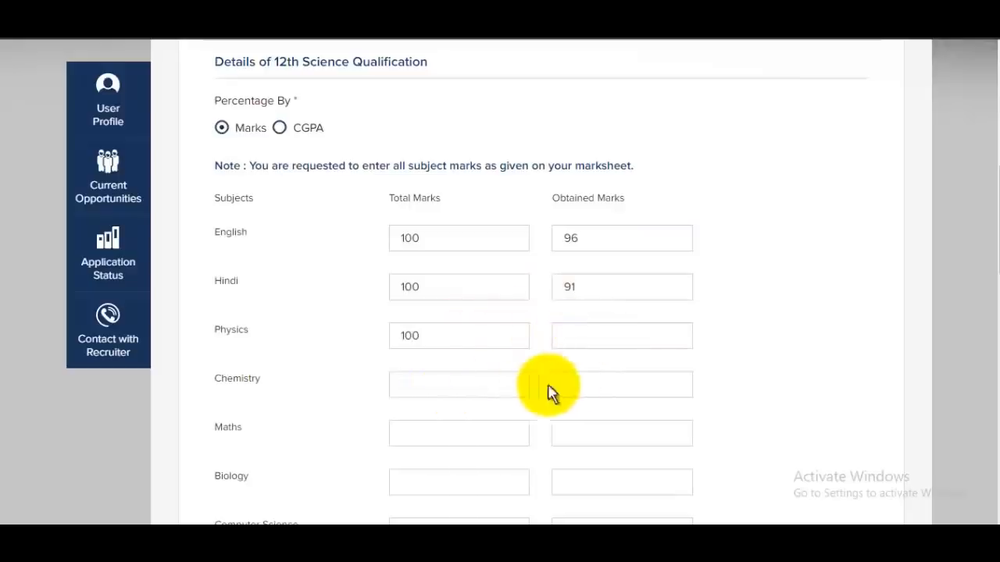
click(578, 382)
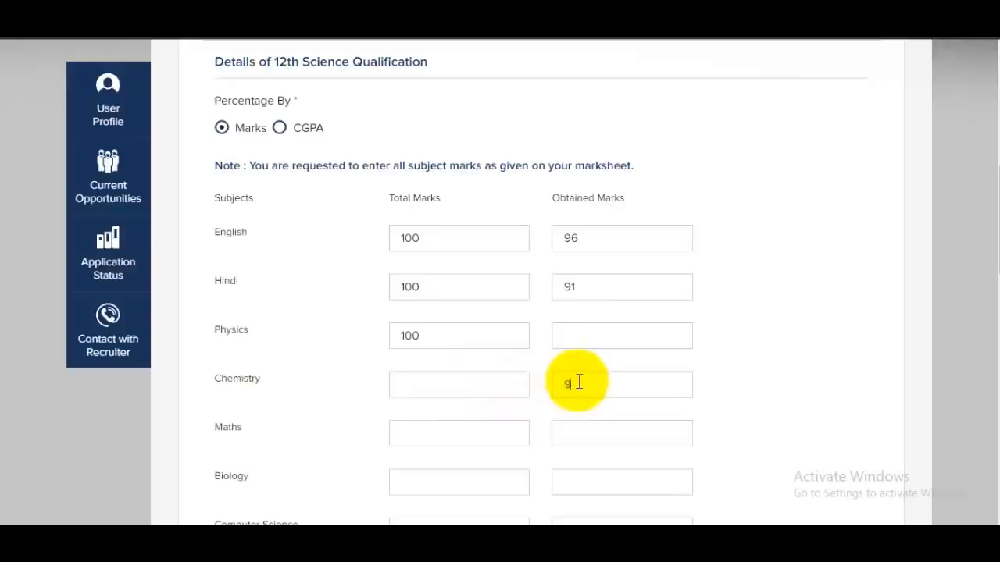
Step: Look through the optional subjects that can be considered in the 12th percentage
scroll(578, 382, down, 1)
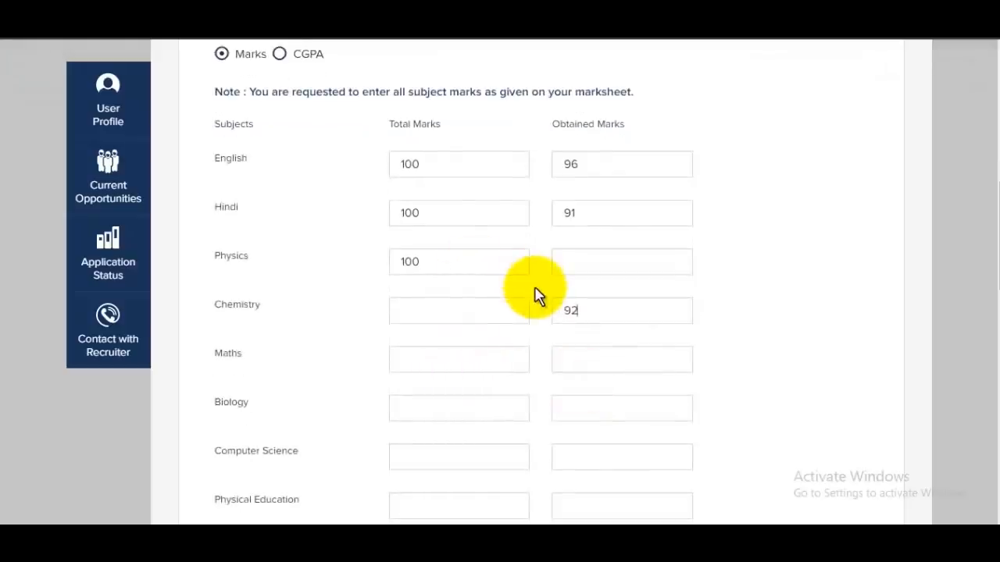
scroll(574, 289, down, 5)
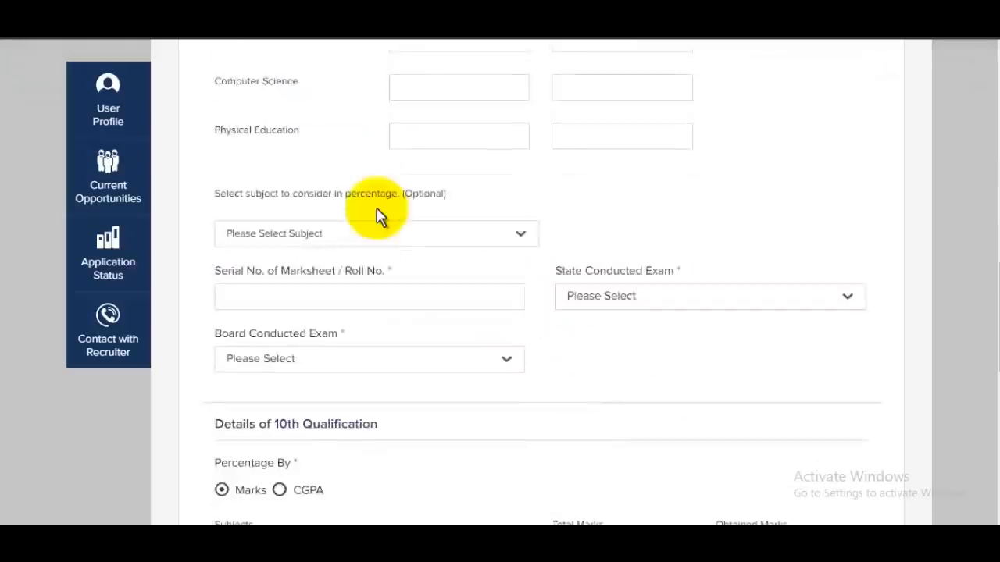
click(342, 239)
scroll(345, 347, down, 5)
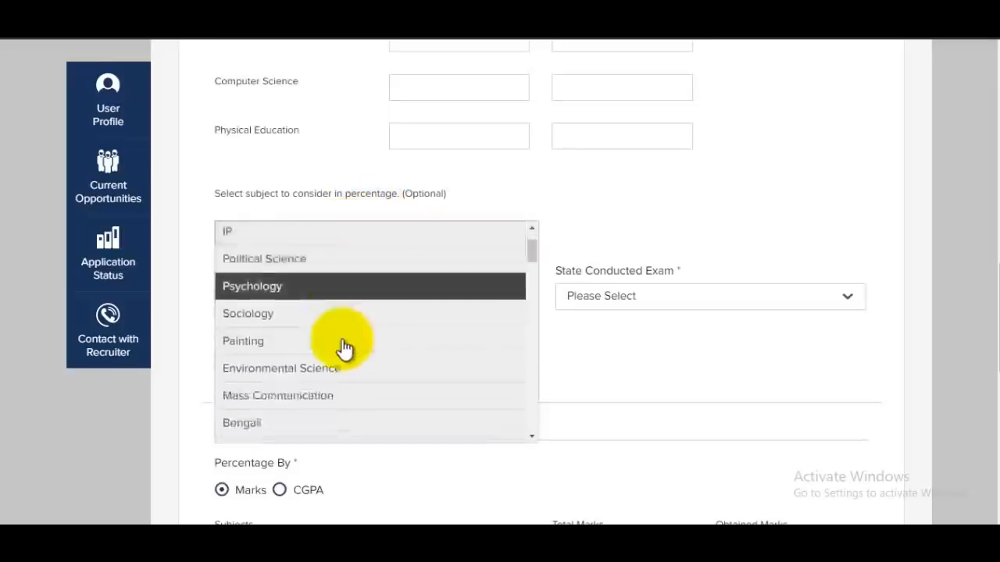
scroll(346, 347, up, 5)
click(613, 215)
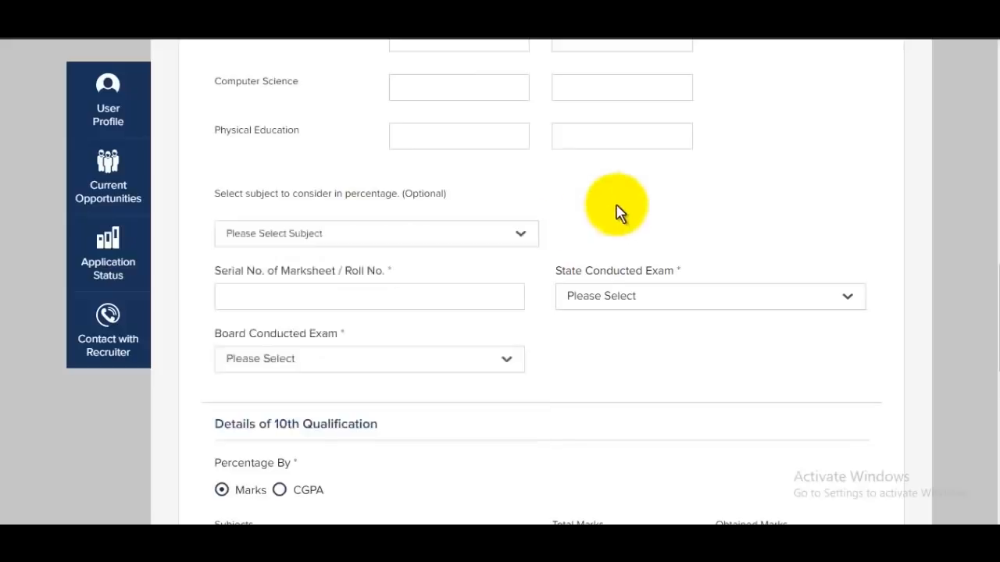
Step: Enter the 12th marksheet's serial or roll number and choose UTTAR PRADESH as the state that conducted the exam
scroll(335, 239, down, 2)
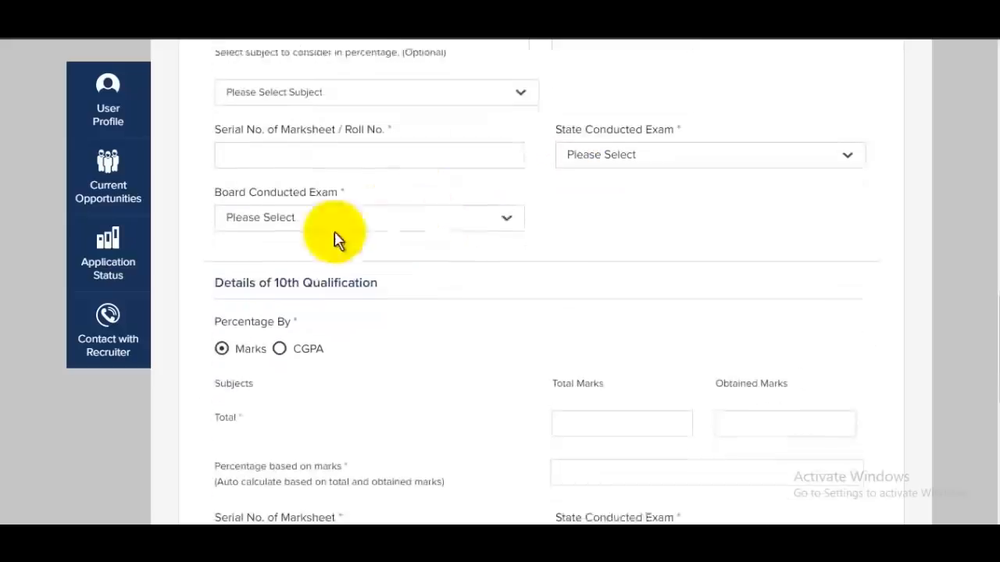
click(274, 155)
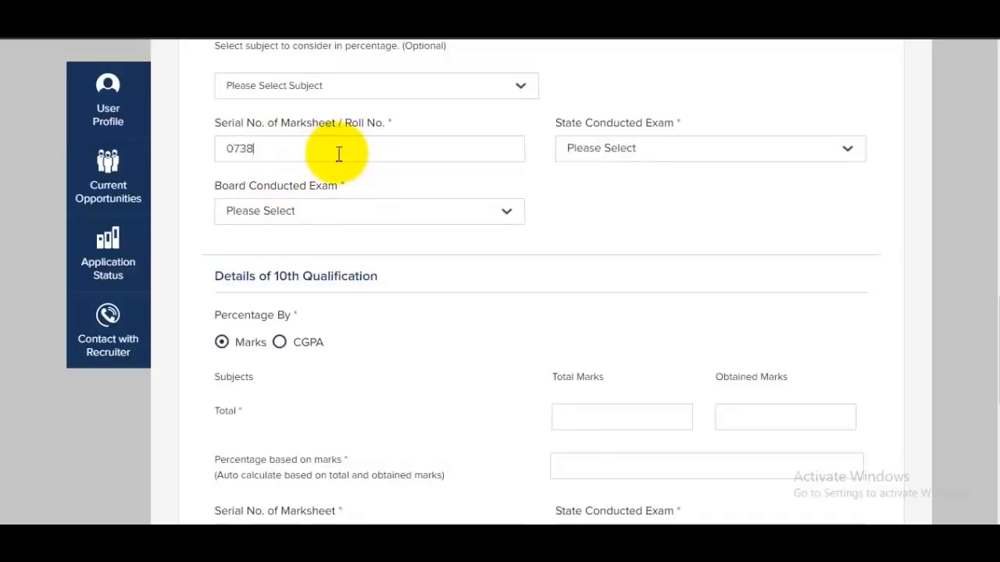
click(677, 156)
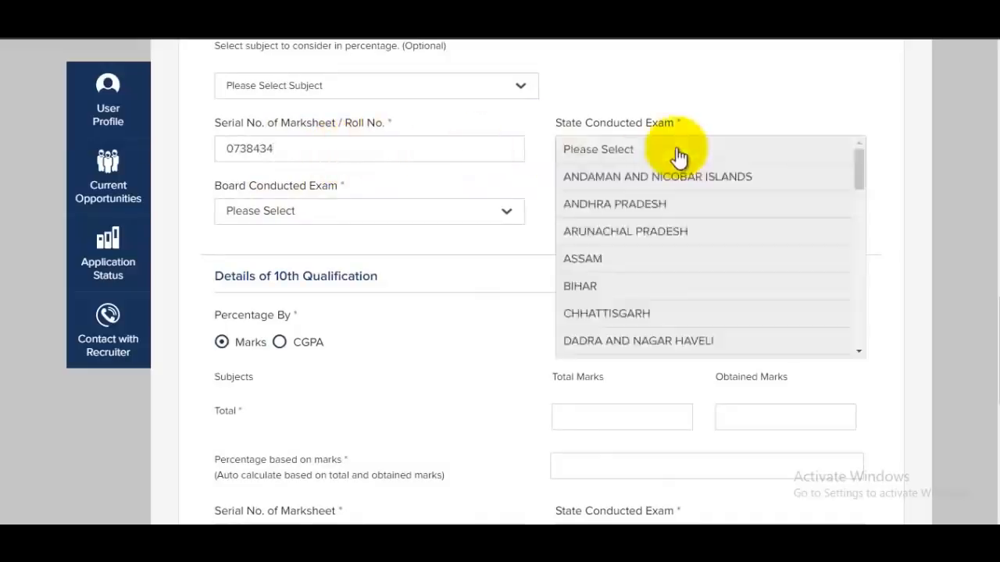
scroll(680, 234, down, 8)
scroll(668, 283, down, 3)
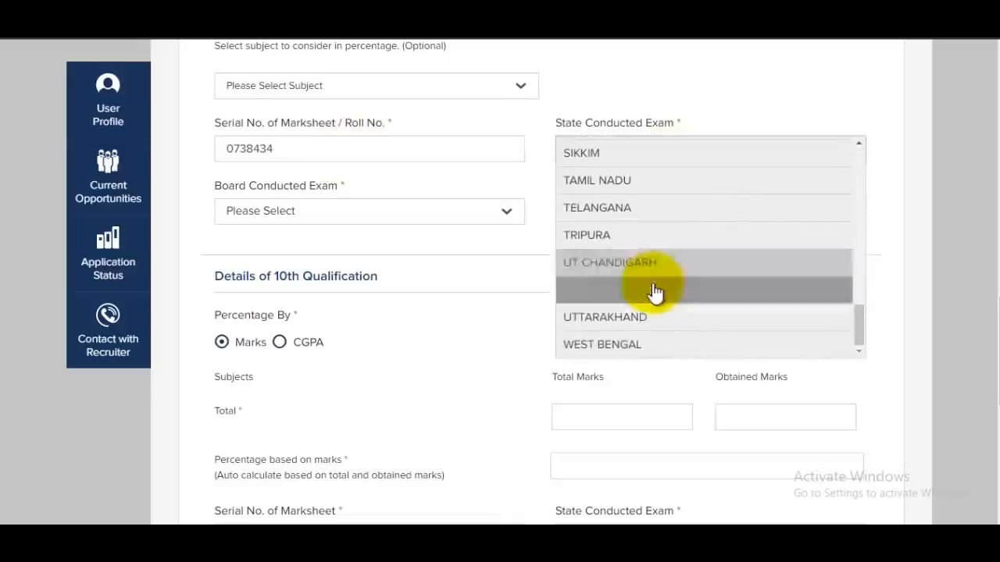
click(654, 290)
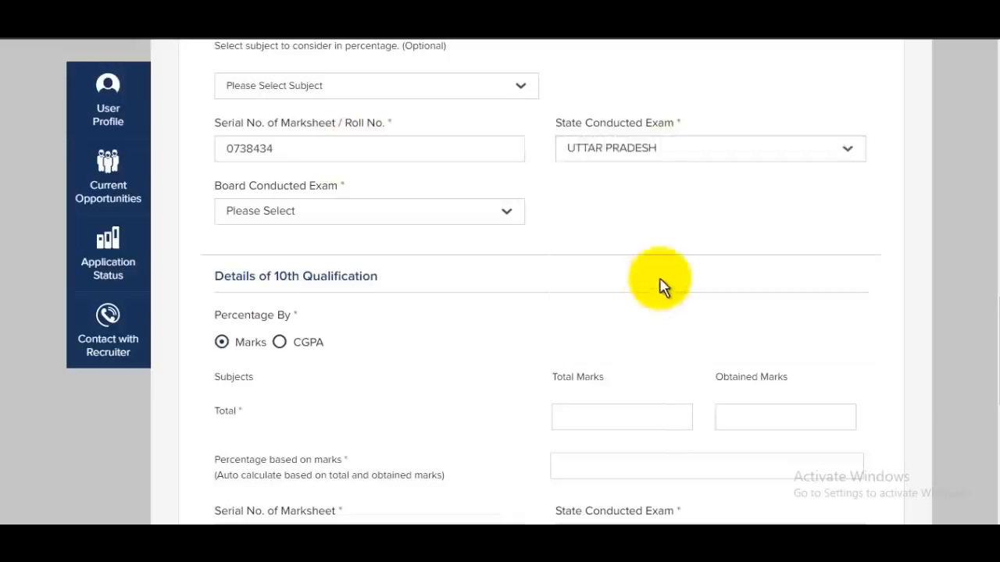
Step: Choose State Board as the board that conducted the 12th exam
click(356, 225)
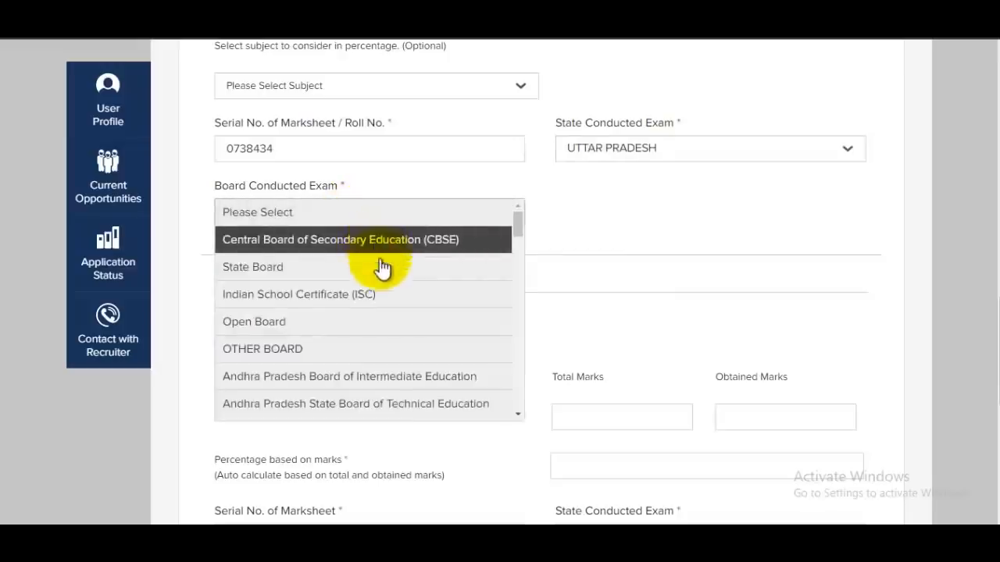
scroll(383, 289, down, 3)
scroll(383, 290, up, 3)
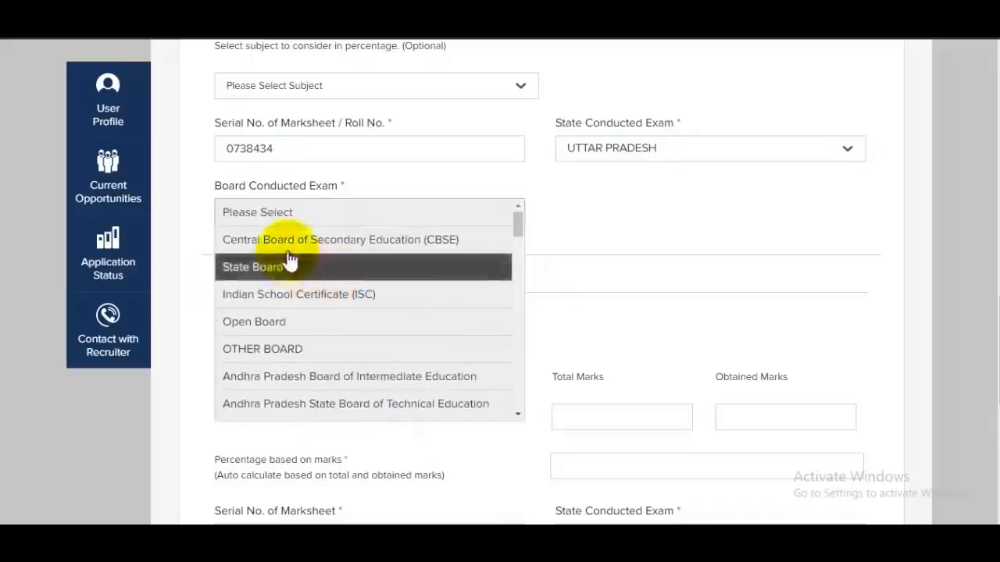
click(297, 270)
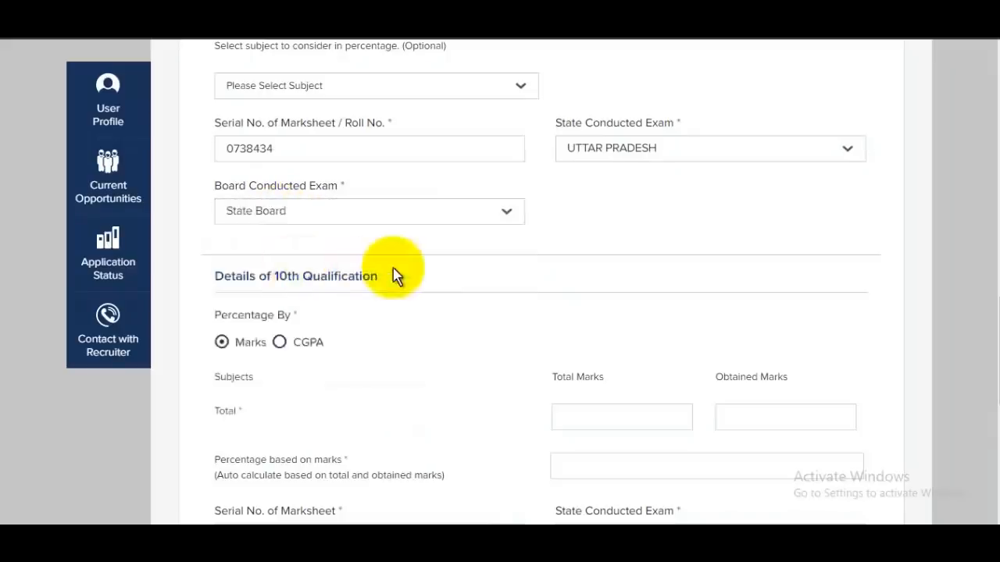
Step: Enter 600 total marks and 580 obtained marks in the 10th qualification details
scroll(500, 258, down, 2)
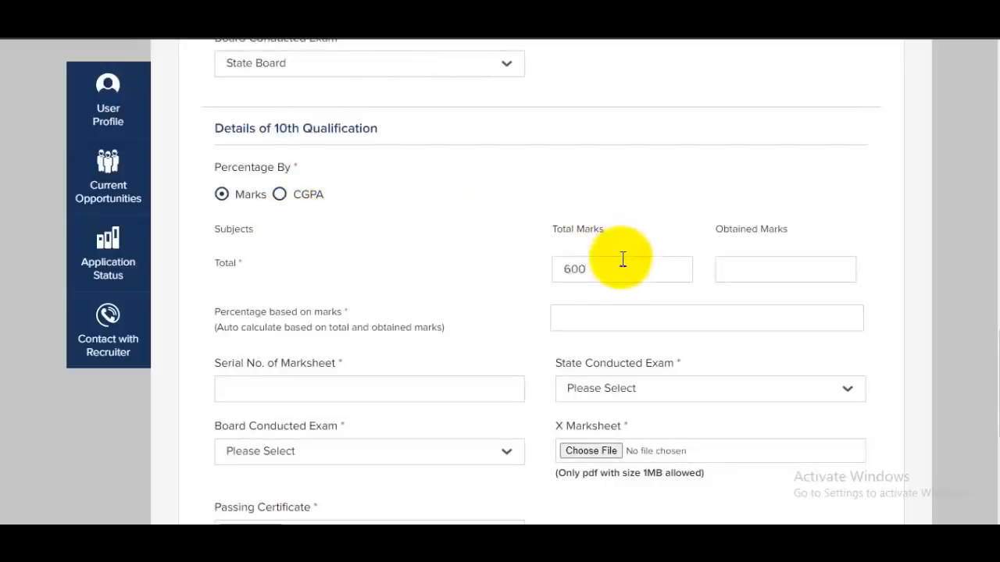
click(758, 270)
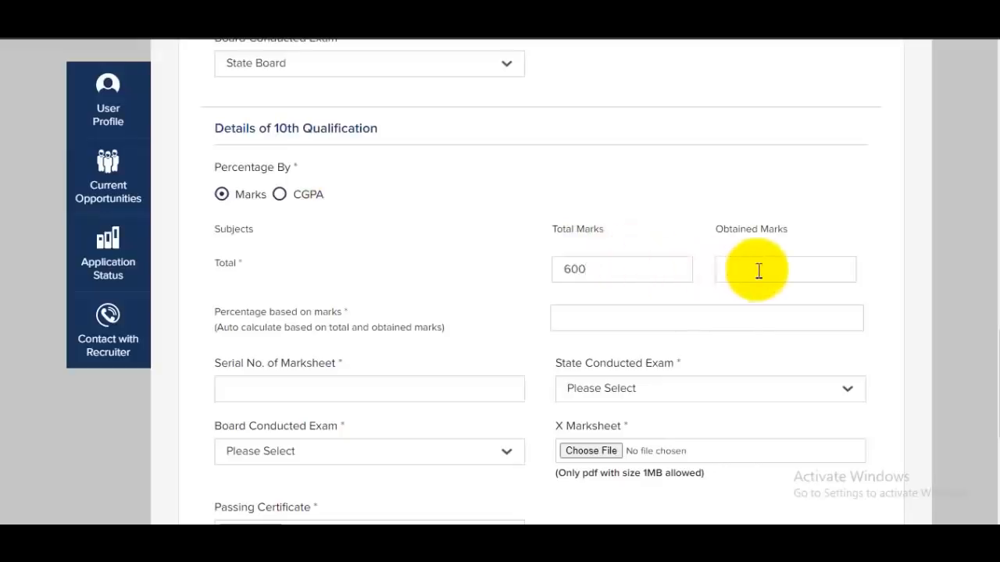
click(576, 327)
scroll(582, 343, down, 2)
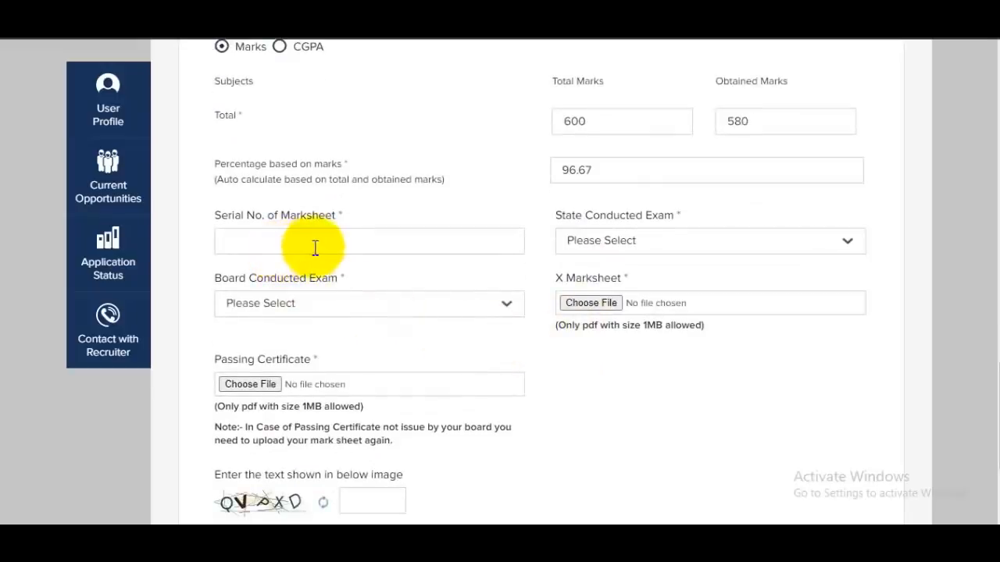
Step: Choose UTTAR PRADESH as the state and State Board as the board that conducted the 10th exam
click(643, 241)
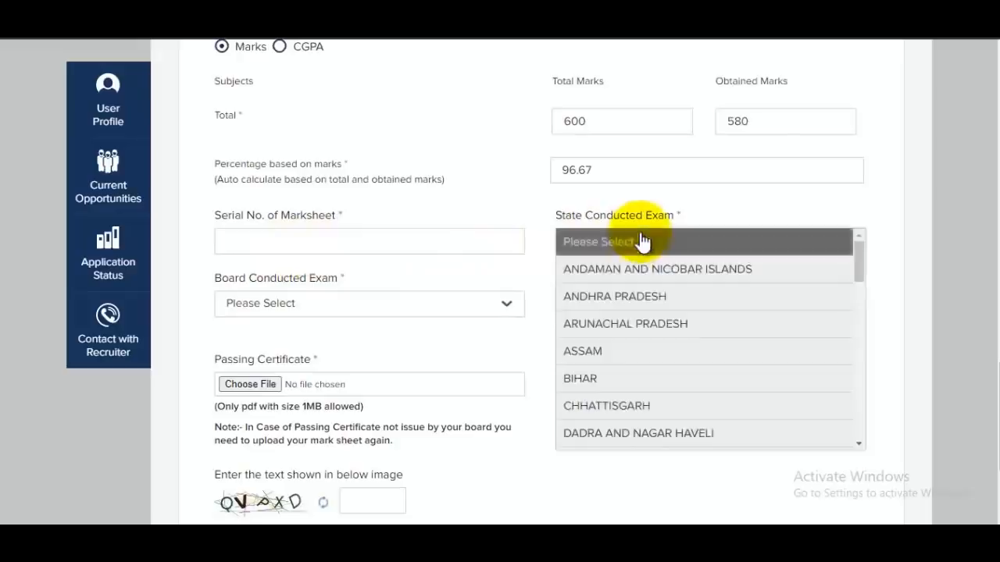
scroll(656, 373, down, 10)
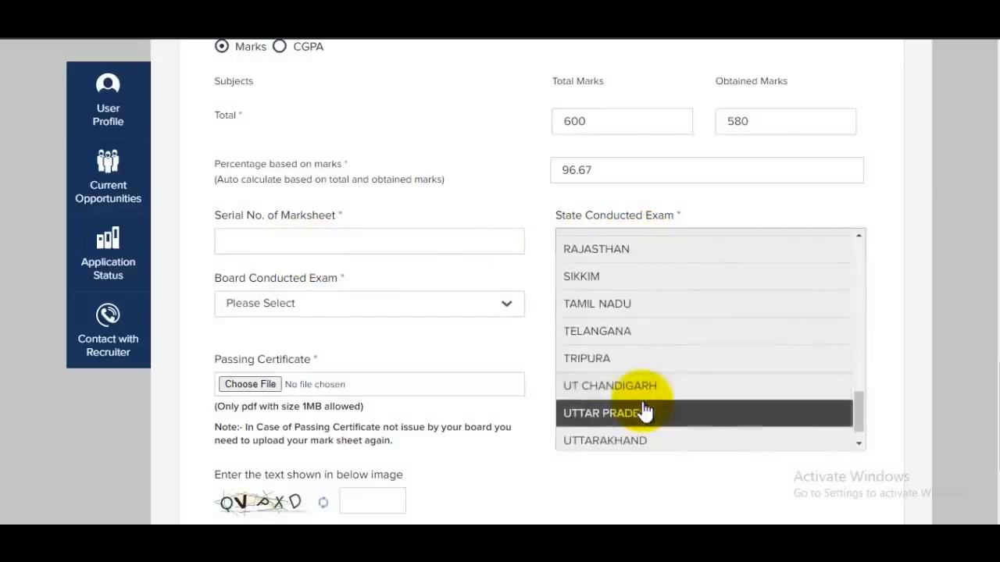
click(645, 413)
click(328, 308)
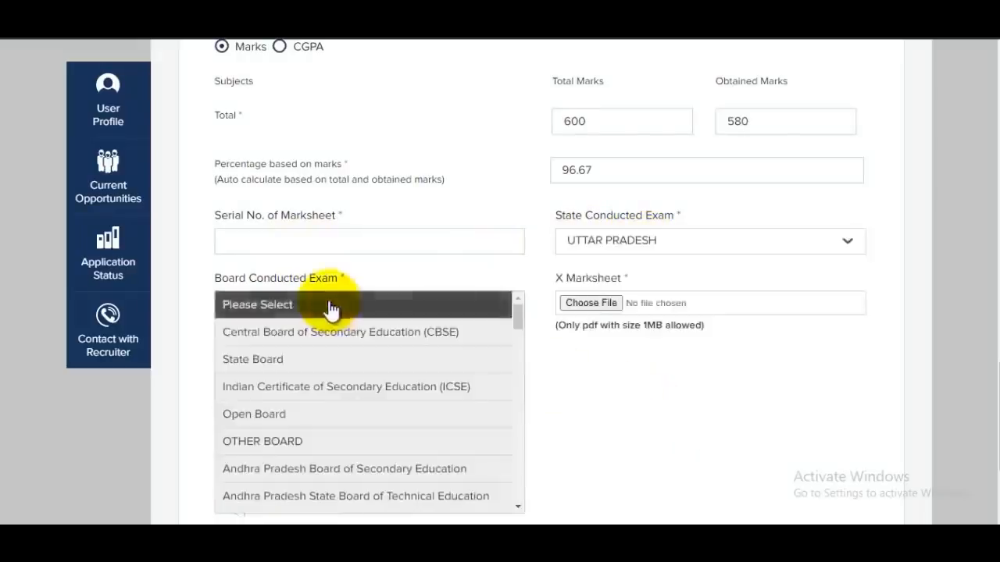
scroll(310, 363, down, 5)
scroll(315, 371, up, 5)
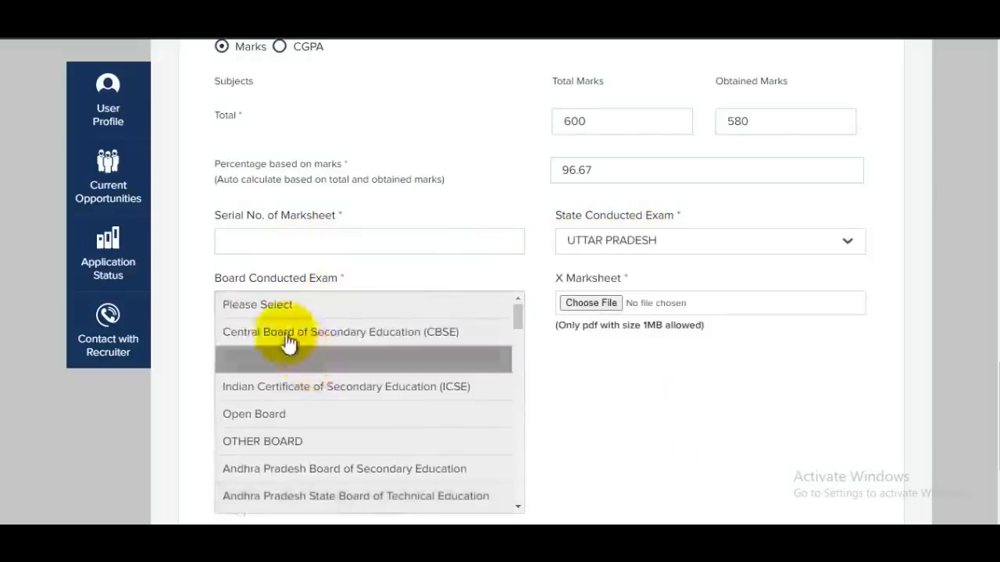
click(277, 363)
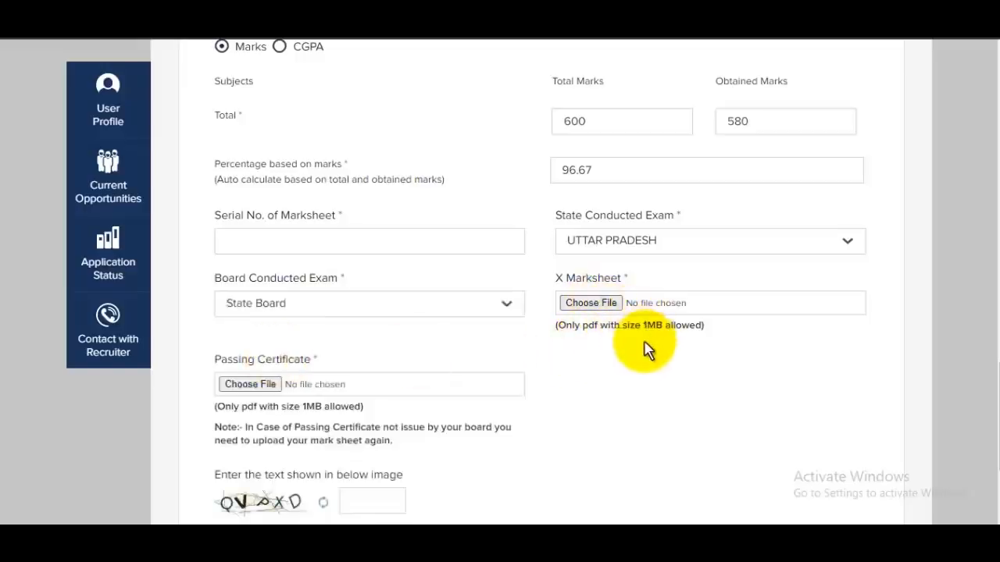
Step: Review the rest of the 10th qualification form and save the education particulars
scroll(646, 347, down, 1)
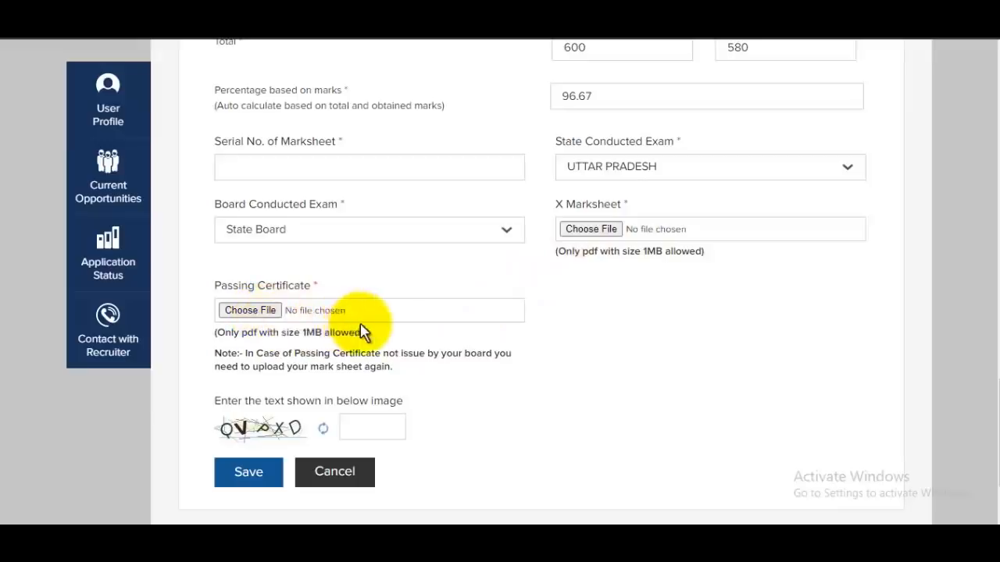
click(362, 426)
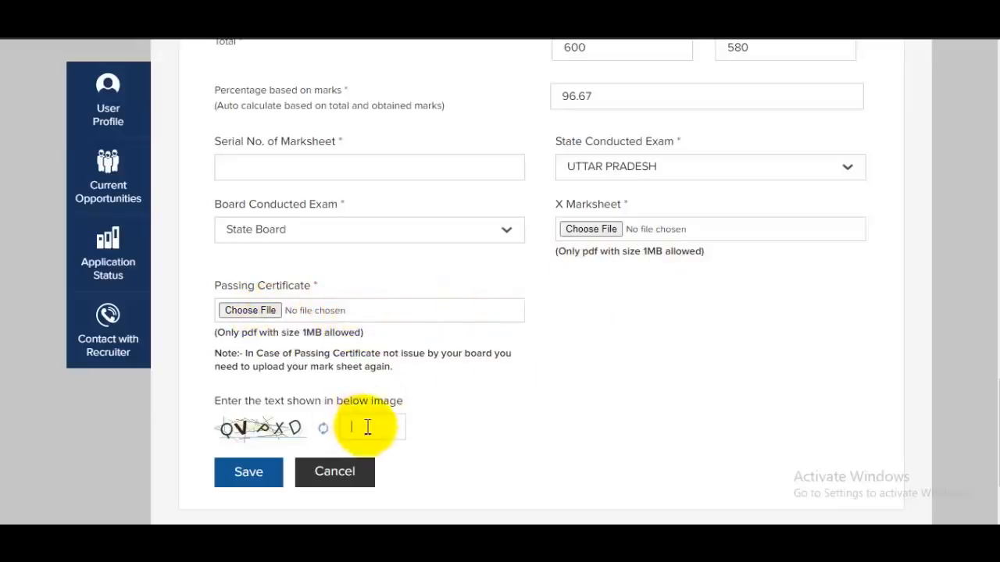
drag(991, 418, 992, 132)
scroll(988, 165, down, 15)
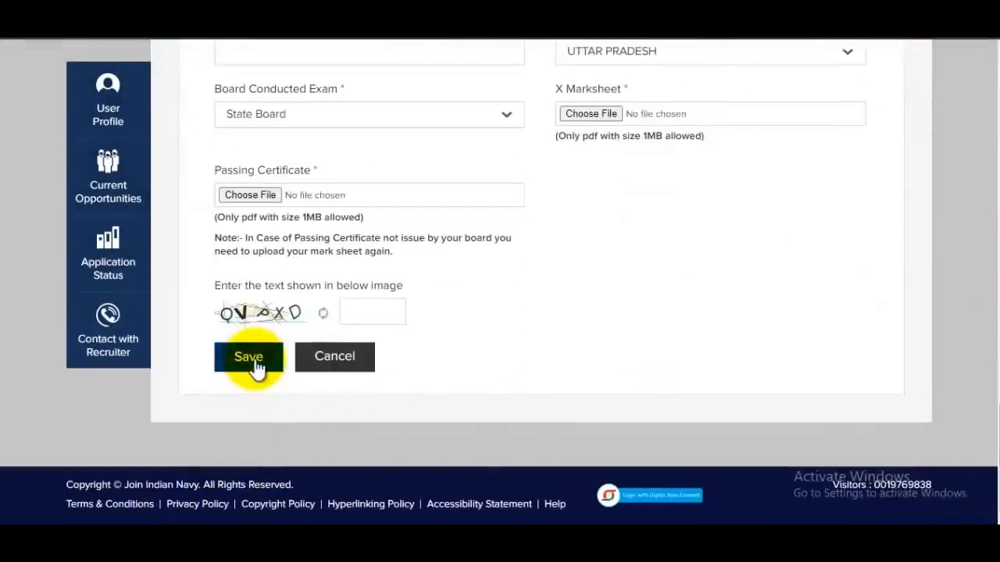
click(248, 356)
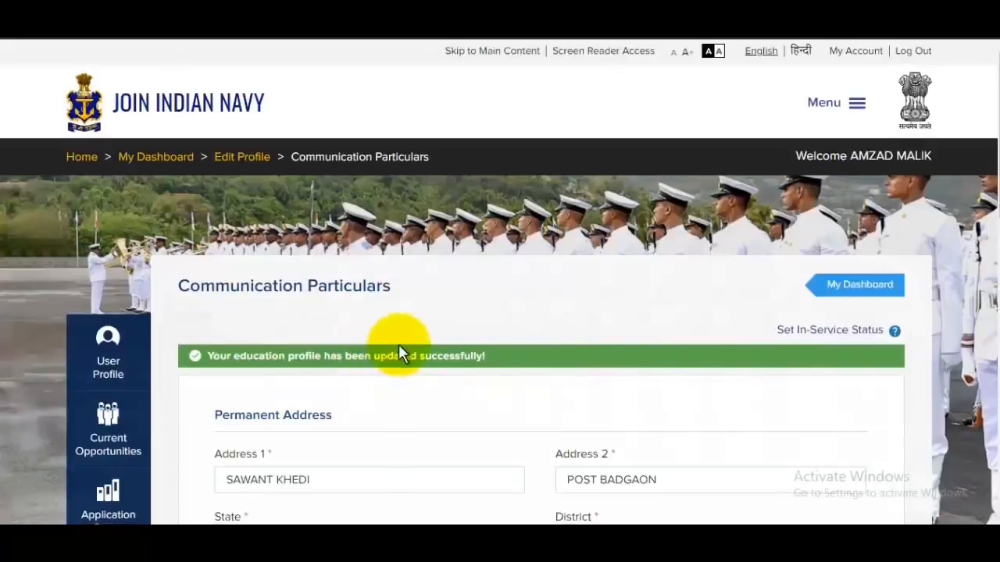
Step: Select the applicant's home state in the permanent address of the communication particulars
scroll(397, 351, down, 2)
scroll(418, 320, down, 1)
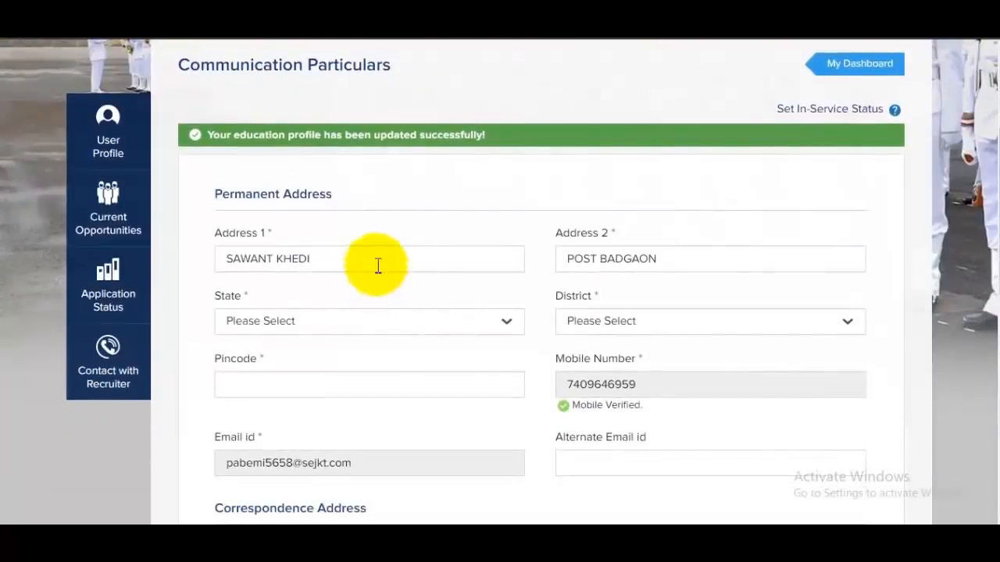
click(427, 259)
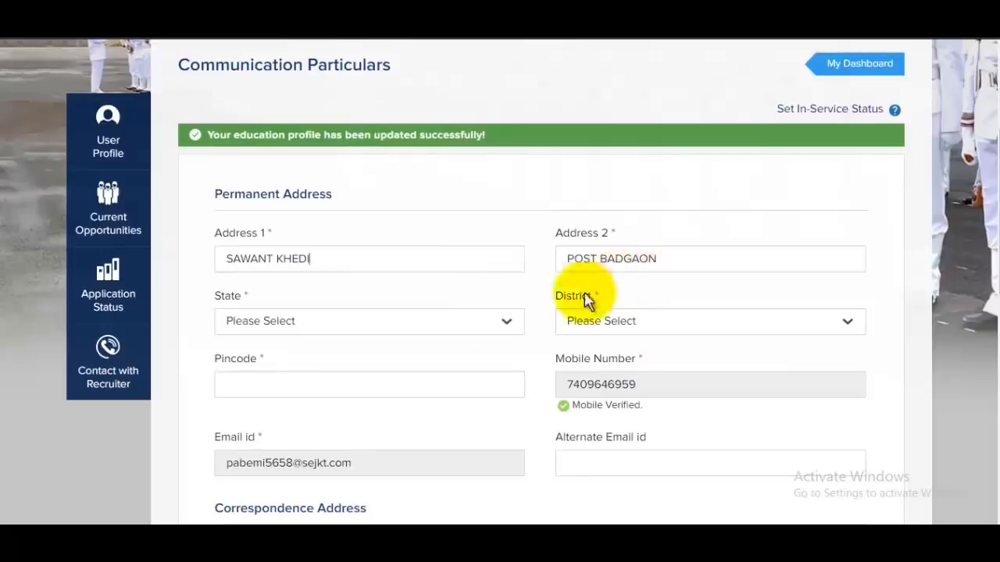
click(398, 321)
scroll(398, 338, down, 10)
scroll(397, 338, down, 3)
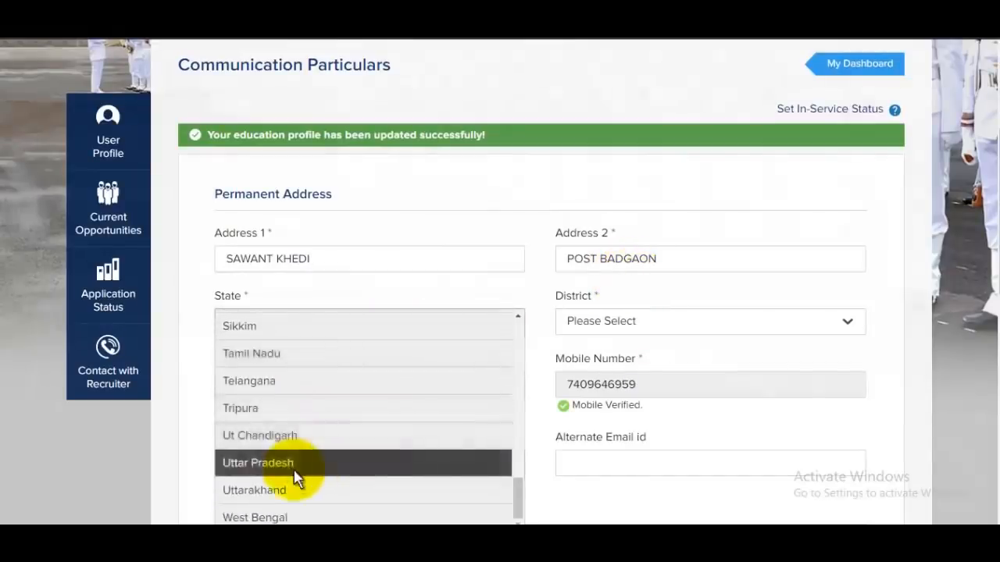
click(297, 466)
Step: Select the applicant's home district in the permanent address
click(646, 325)
scroll(645, 325, down, 15)
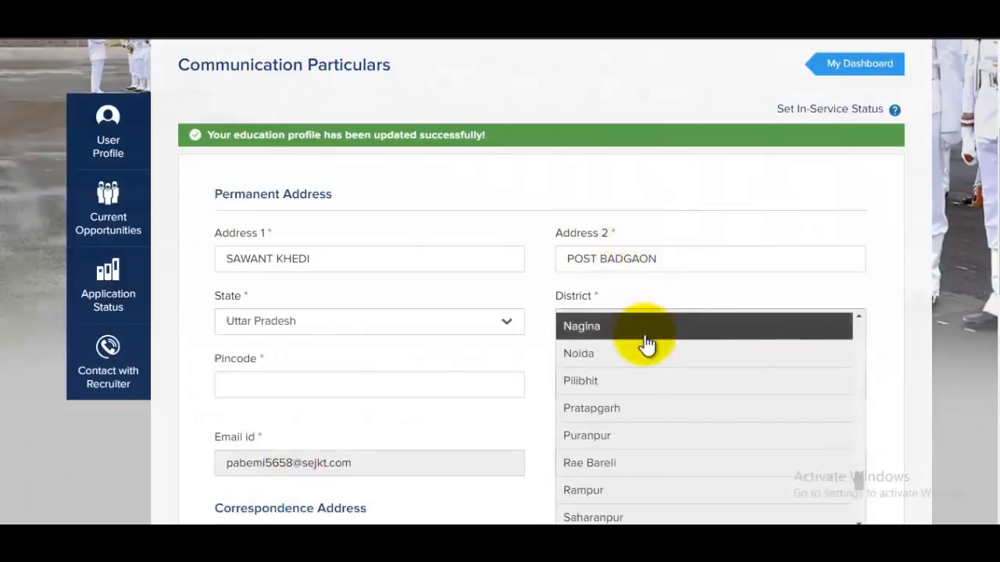
scroll(655, 375, down, 4)
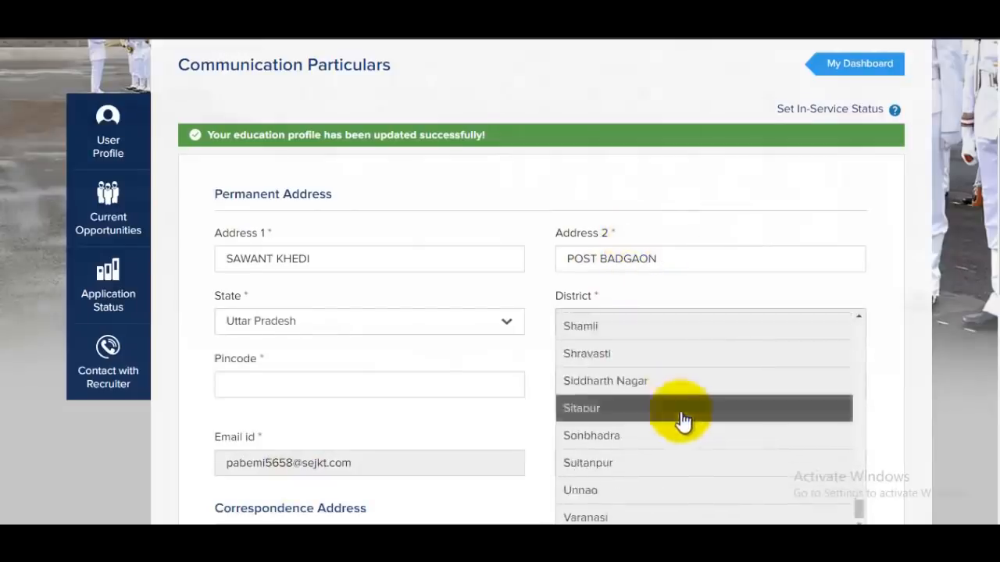
scroll(785, 352, down, 3)
scroll(813, 320, up, 3)
scroll(835, 391, up, 3)
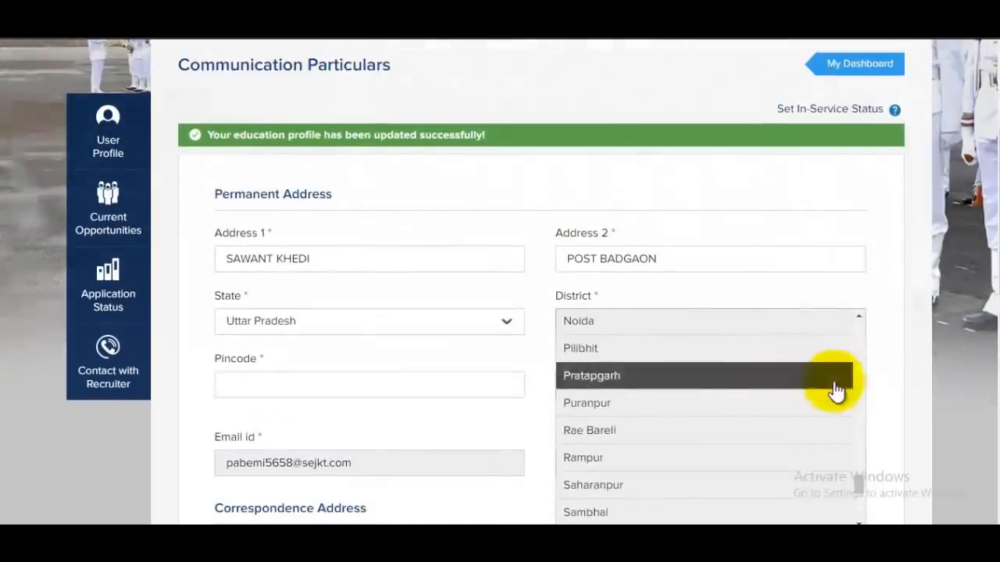
click(631, 485)
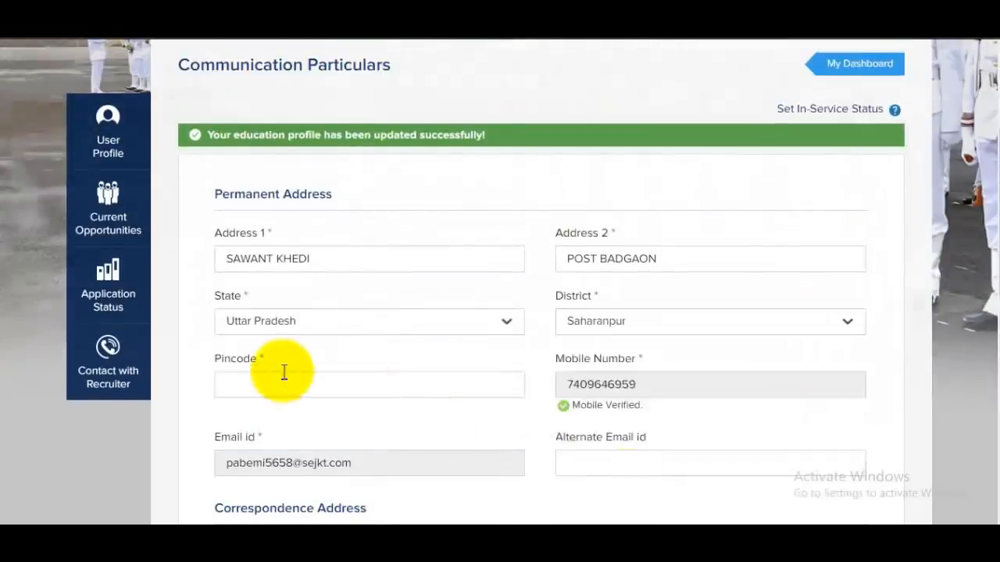
Step: Enter the applicant's postal pincode in the permanent address
click(309, 387)
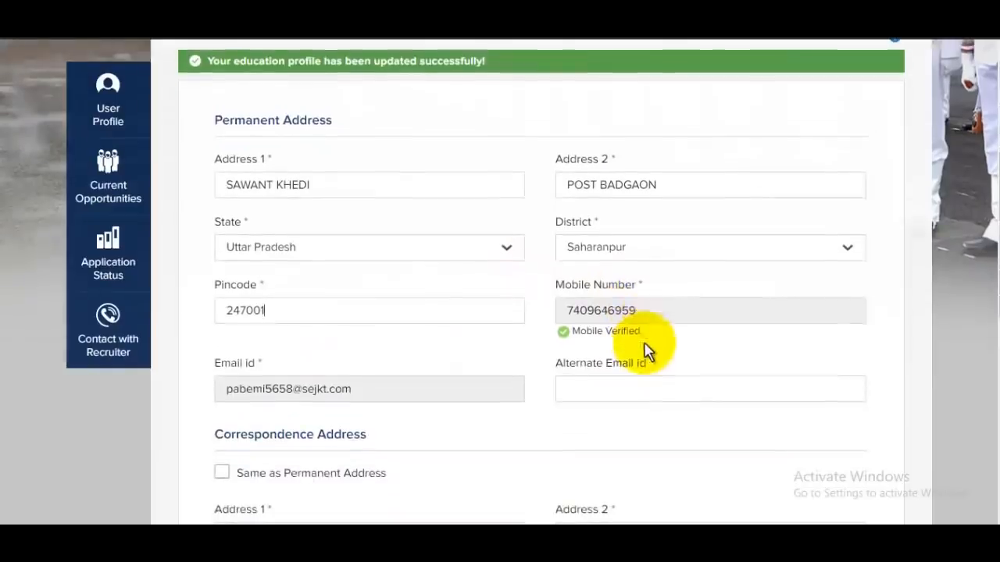
scroll(647, 350, down, 1)
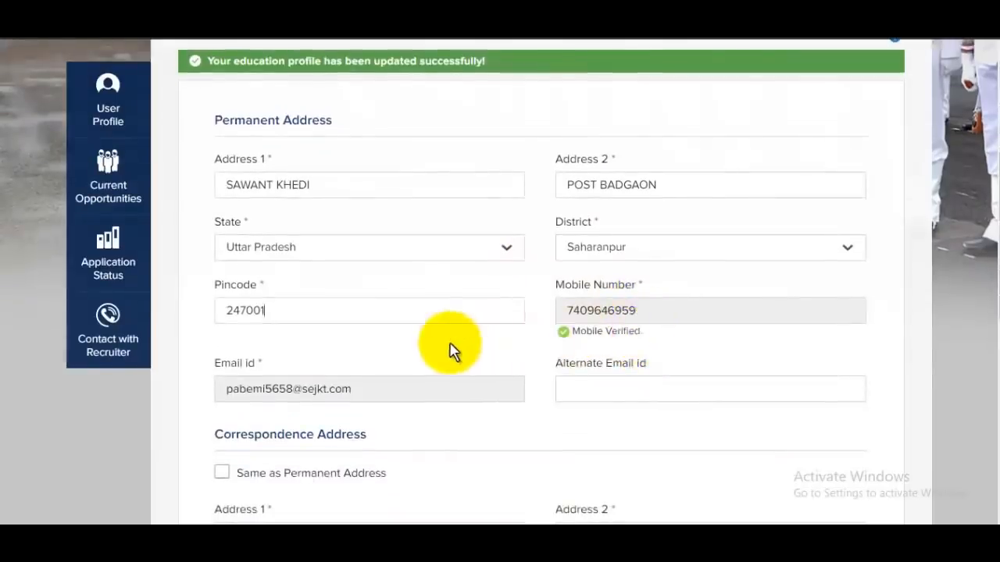
scroll(448, 350, down, 2)
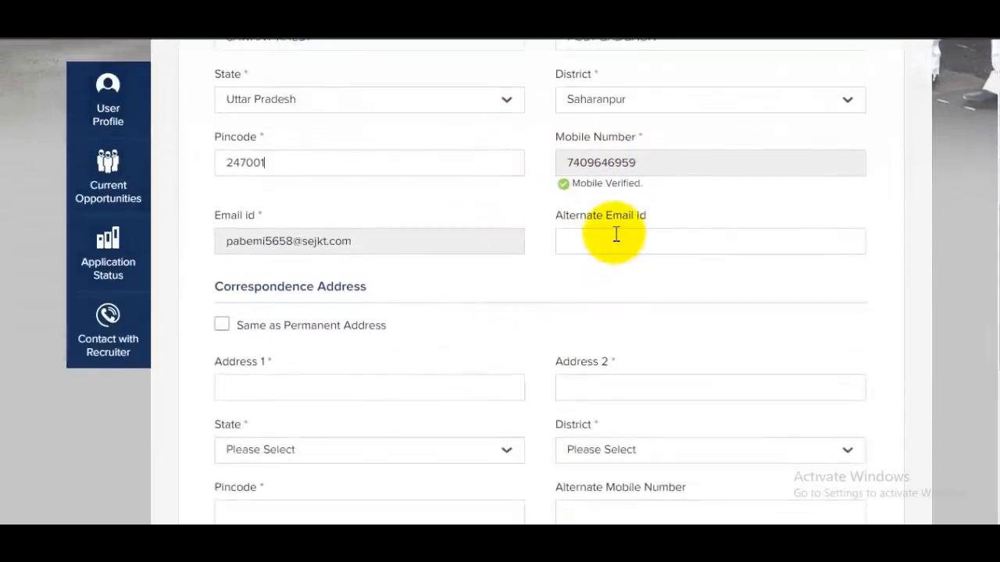
scroll(616, 235, down, 1)
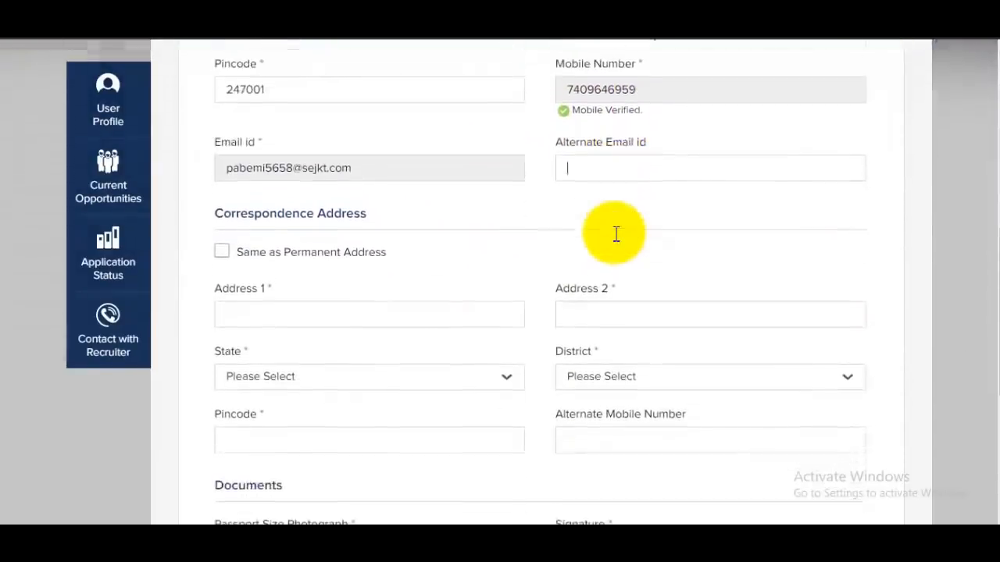
Step: Set the correspondence address to be the same as the permanent address, leaving the alternate mobile number blank
drag(241, 217, 326, 223)
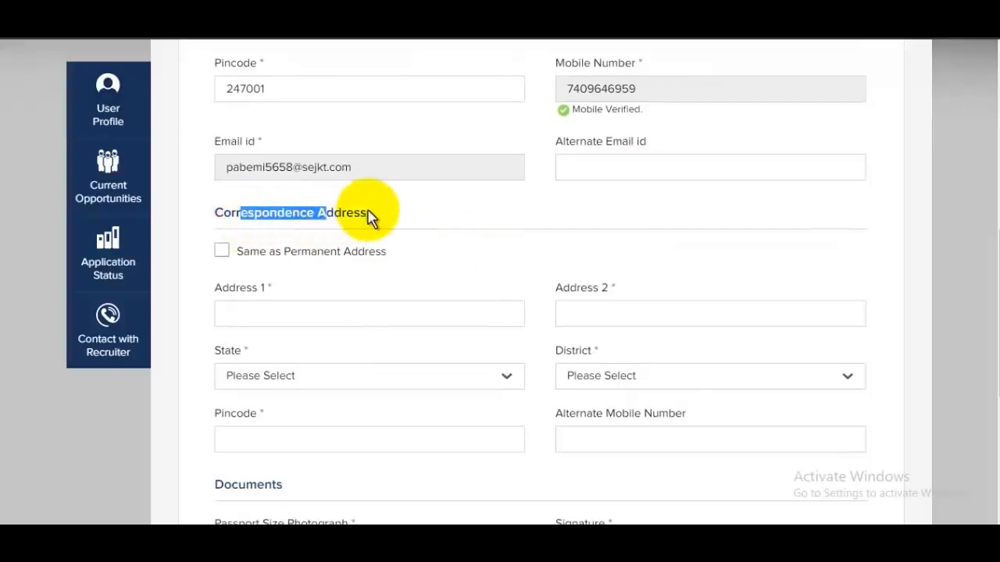
click(234, 251)
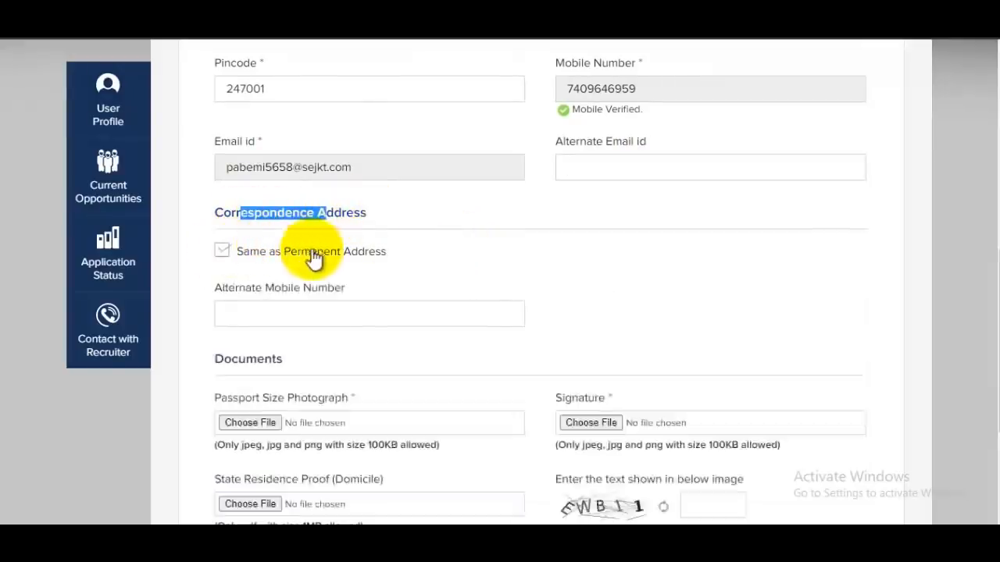
scroll(504, 252, down, 2)
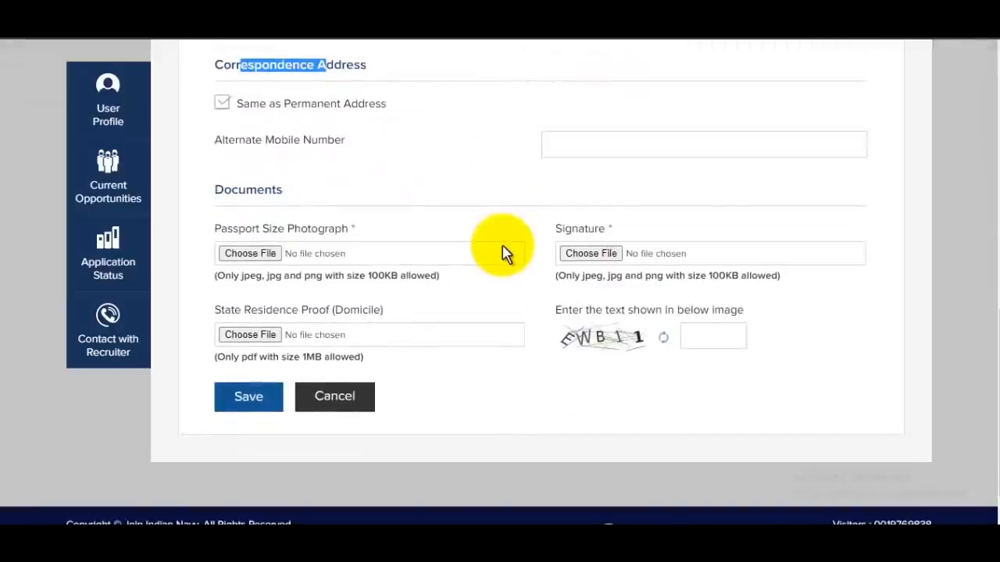
click(591, 144)
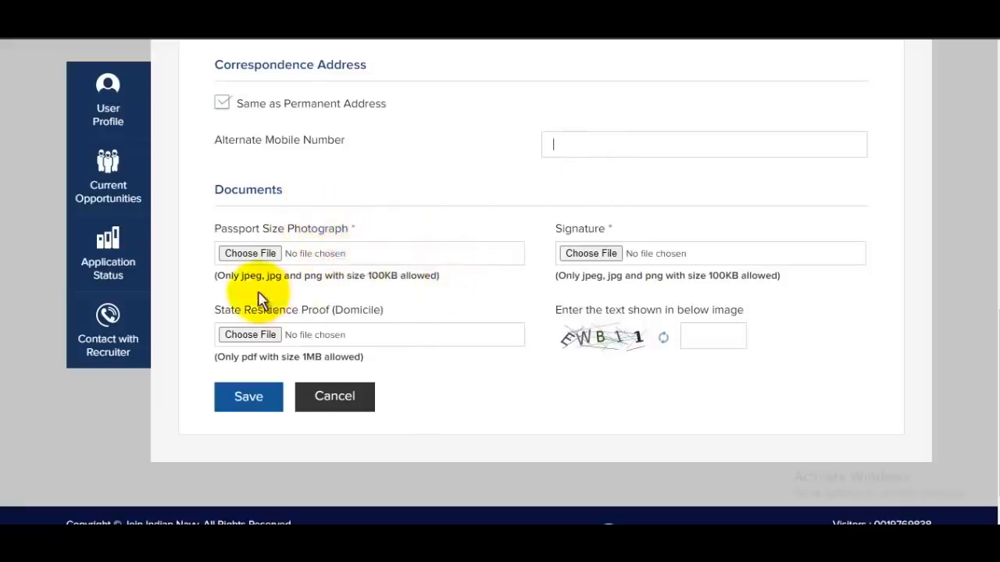
Step: Check the allowed photo formats and attach the applicant's photo from the Pictures folder as the passport size photograph
drag(239, 280, 337, 281)
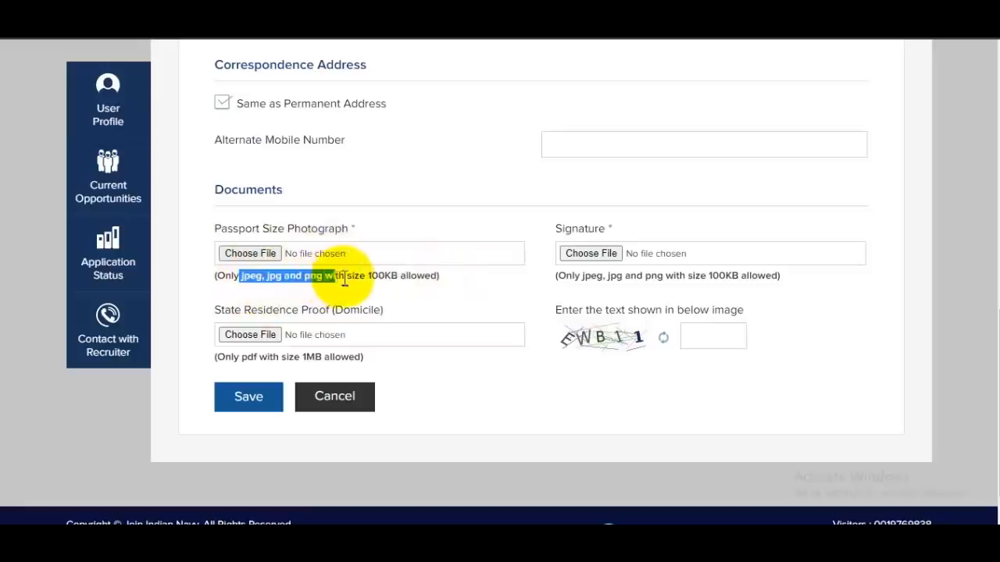
click(260, 253)
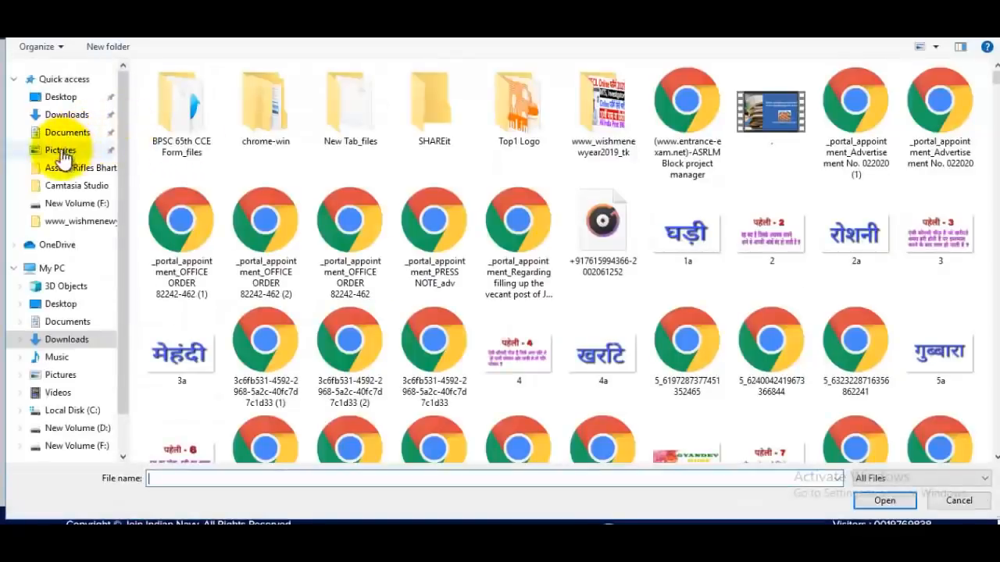
click(62, 150)
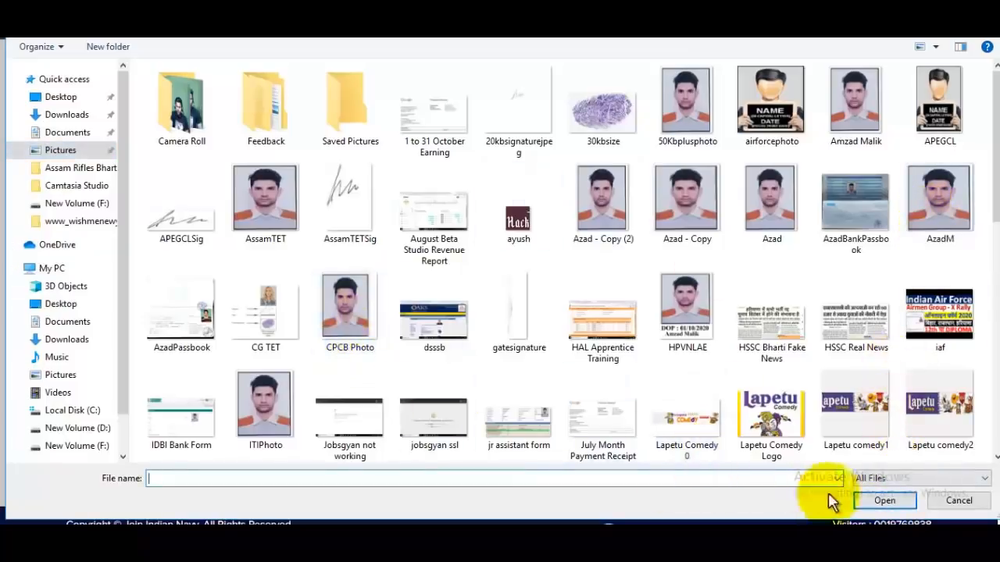
click(941, 215)
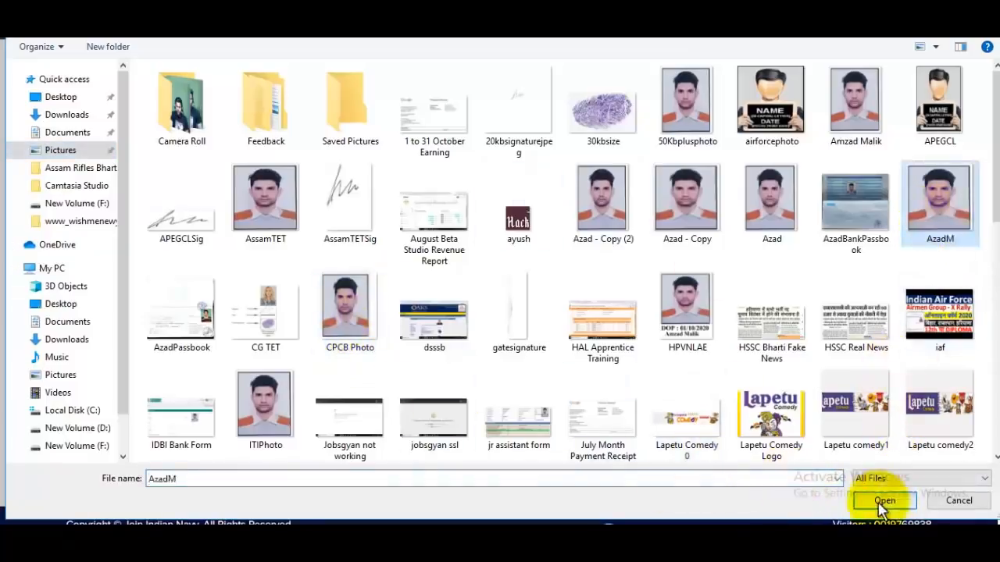
click(884, 501)
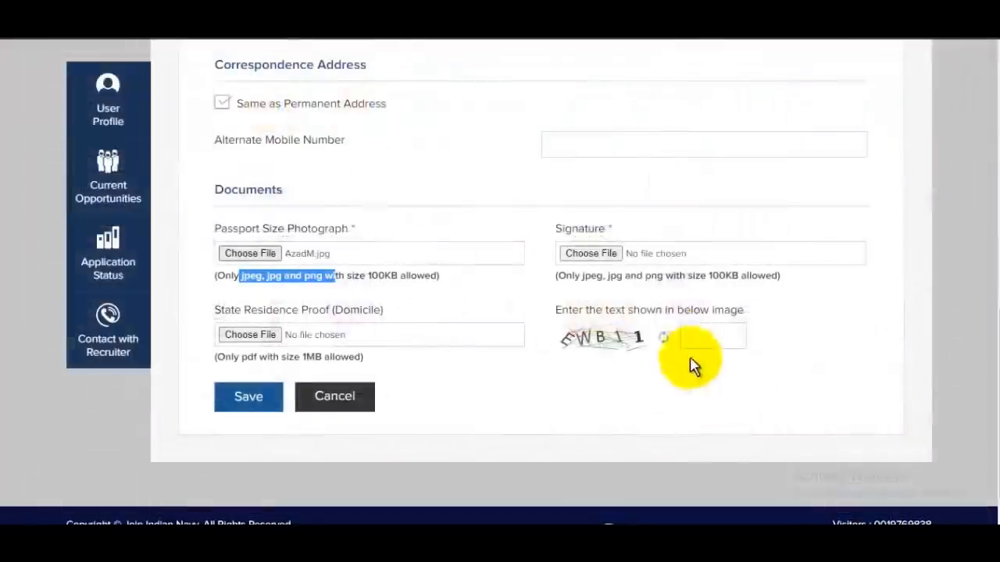
Step: Attach signaturerandom.jpg from the Pictures folder as the signature
click(602, 255)
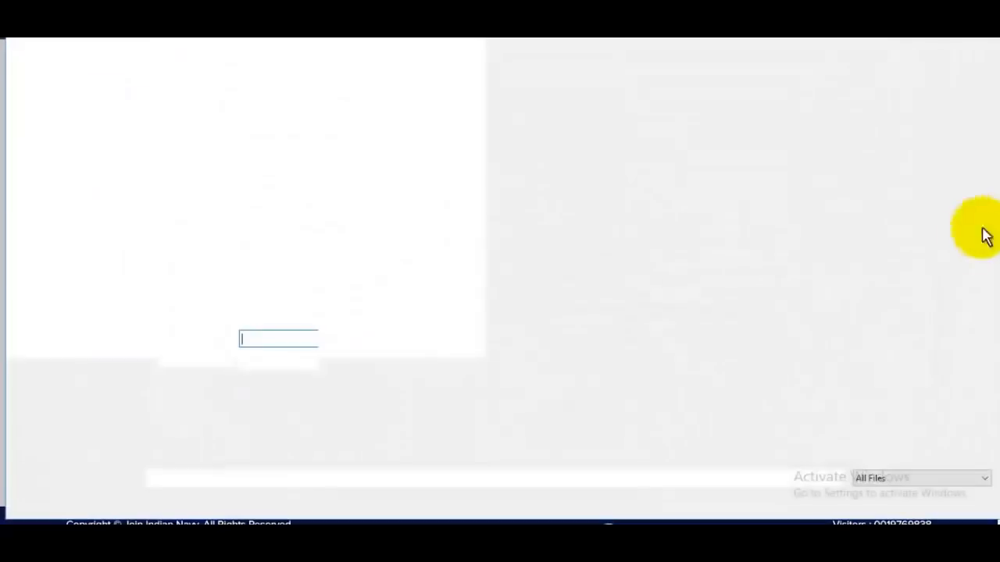
scroll(986, 156, down, 5)
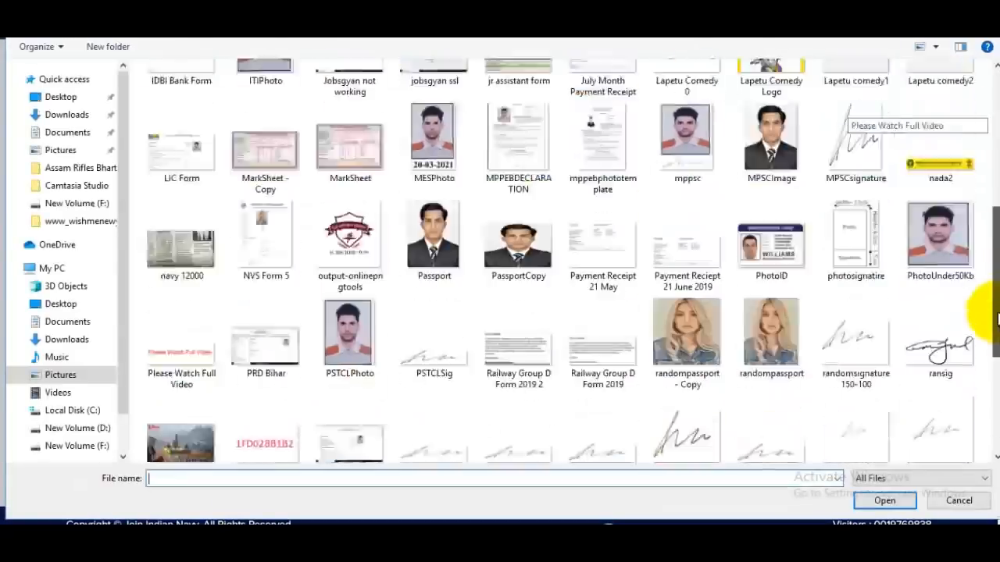
click(442, 337)
click(898, 501)
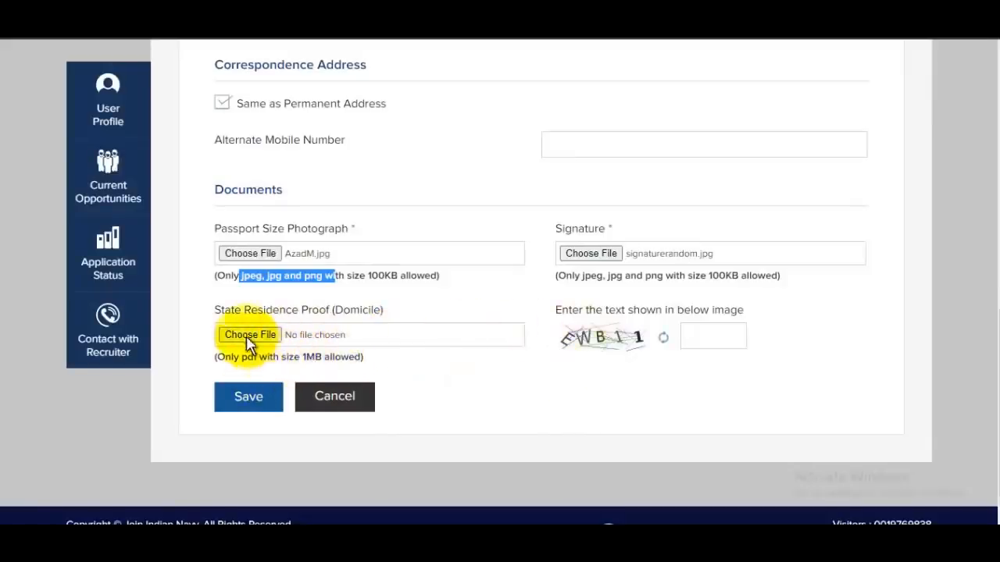
Step: Attach 33.pdf from the Downloads folder as the State Residence Proof (Domicile)
click(344, 334)
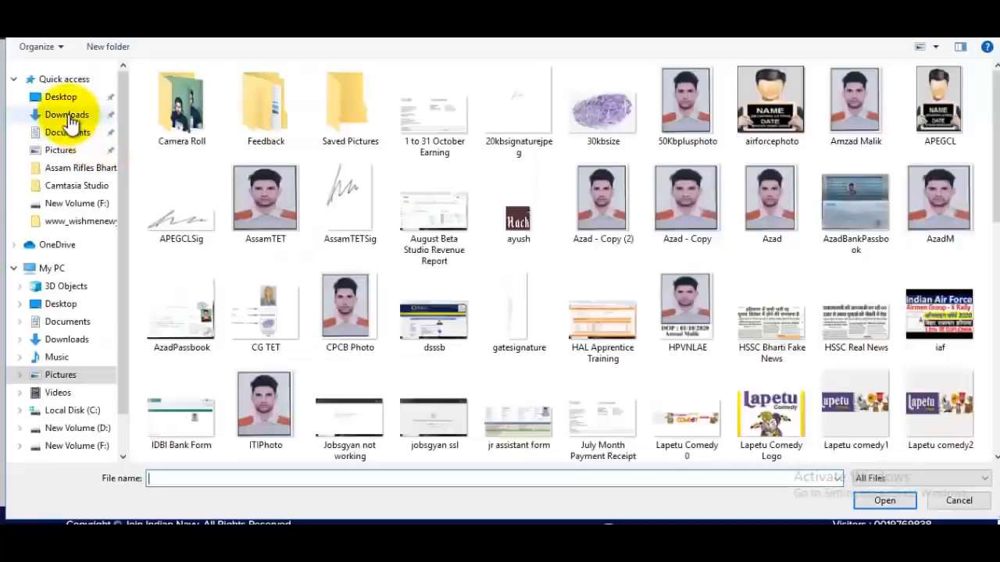
click(67, 115)
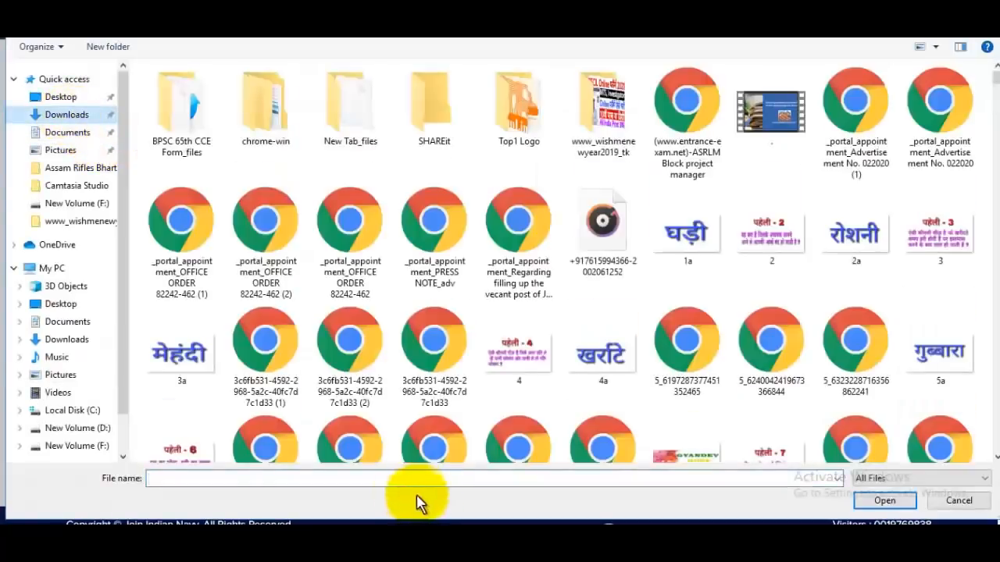
text(33)
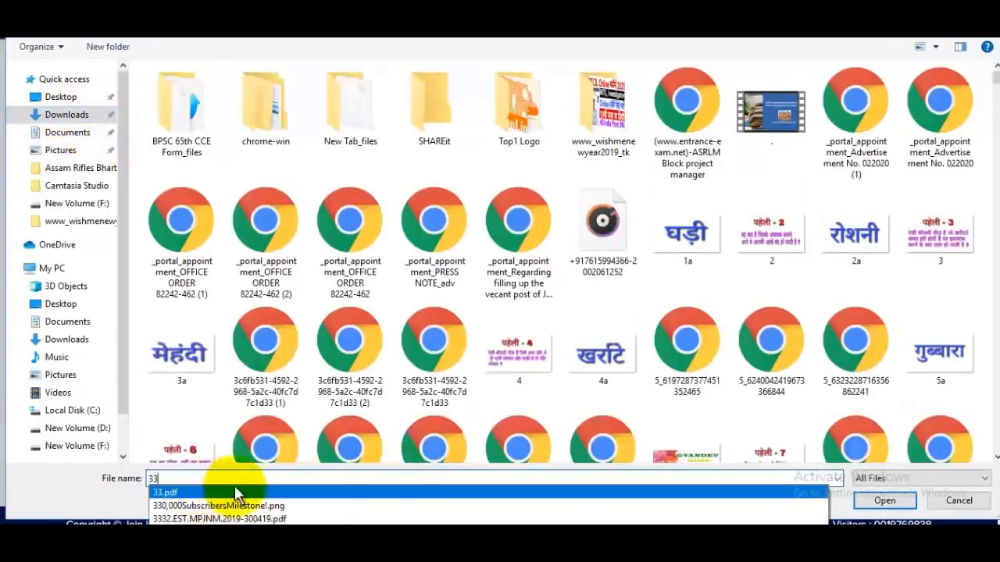
click(237, 493)
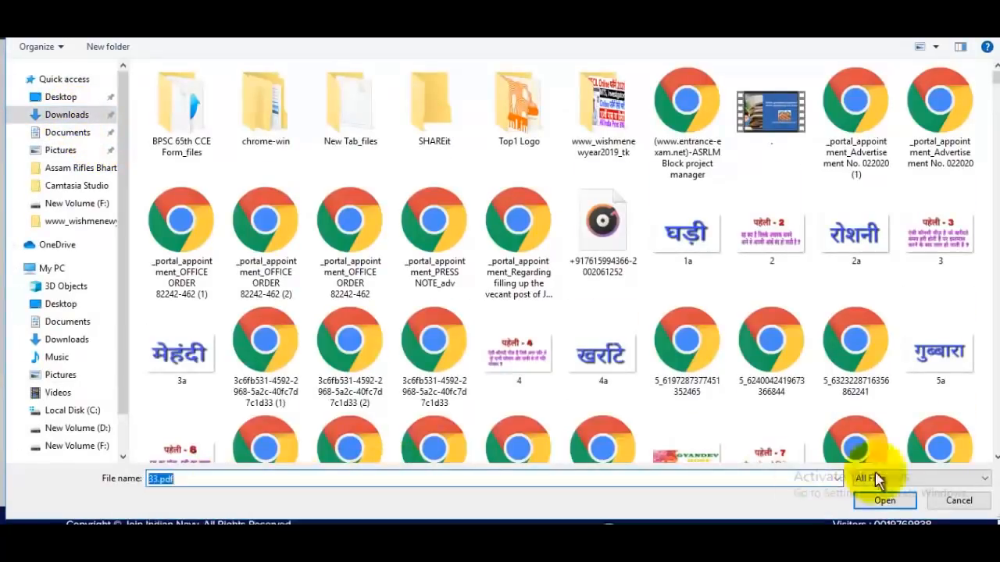
click(883, 501)
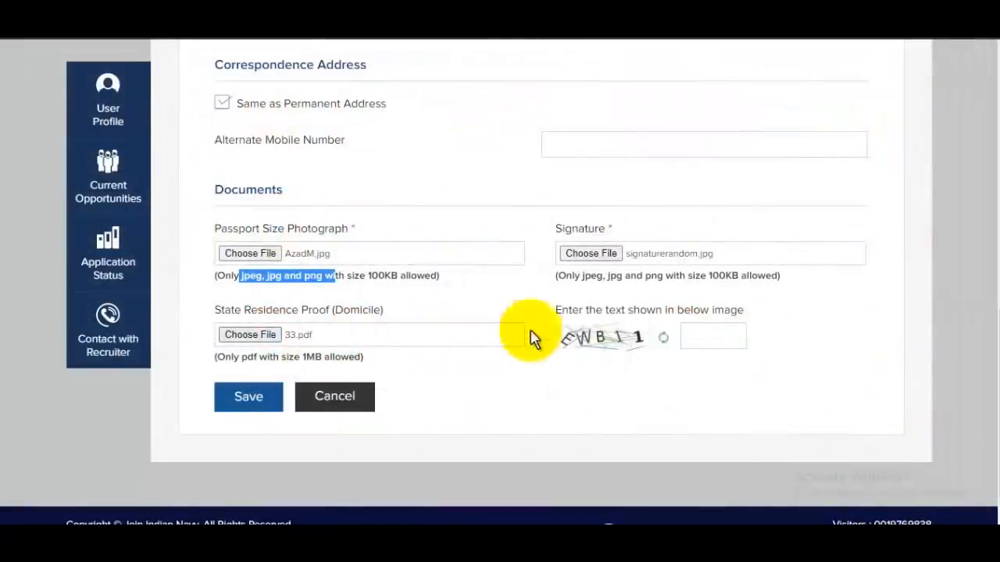
Step: Enter the captcha text shown in the image and save the communication particulars
click(734, 327)
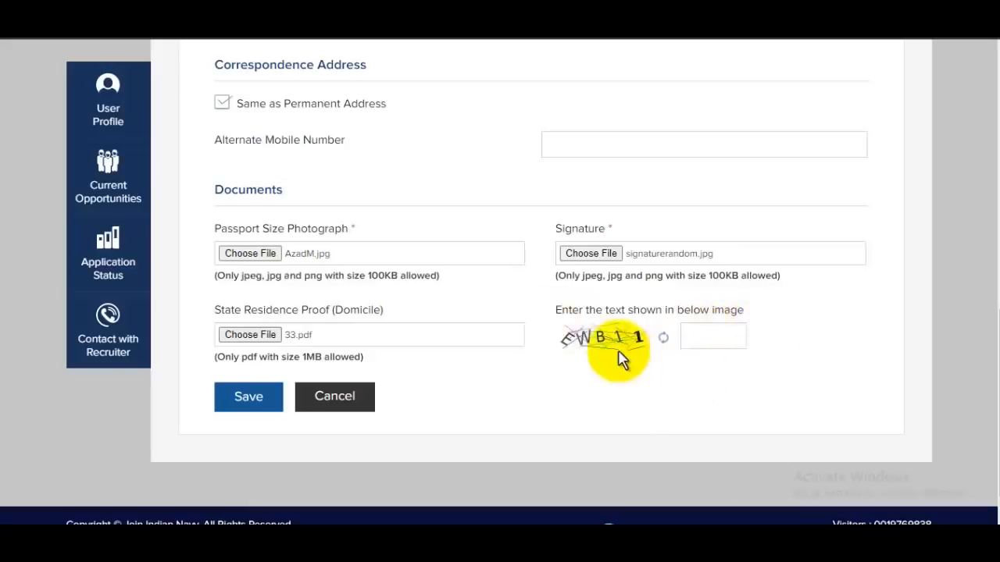
scroll(330, 149, up, 1)
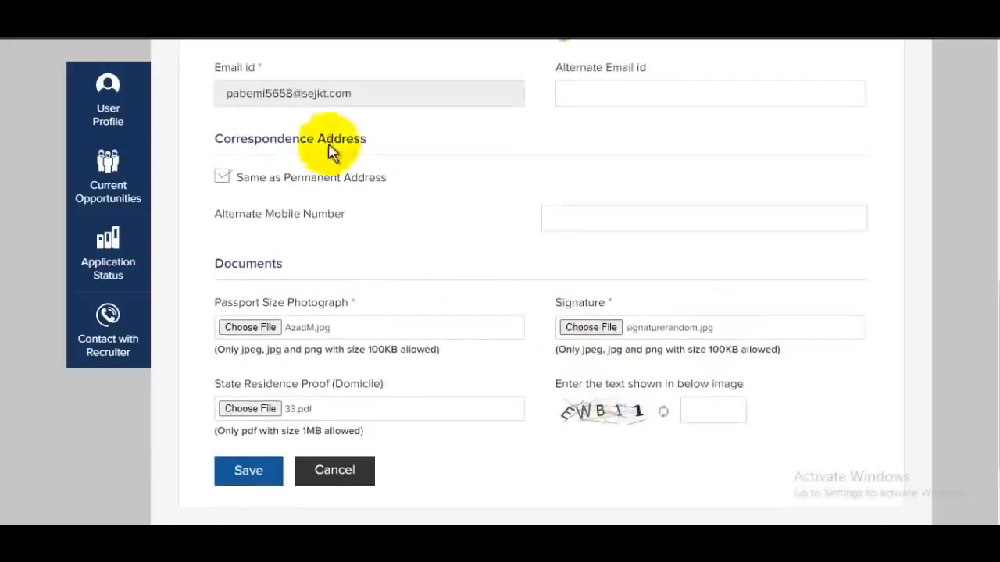
scroll(559, 258, down, 2)
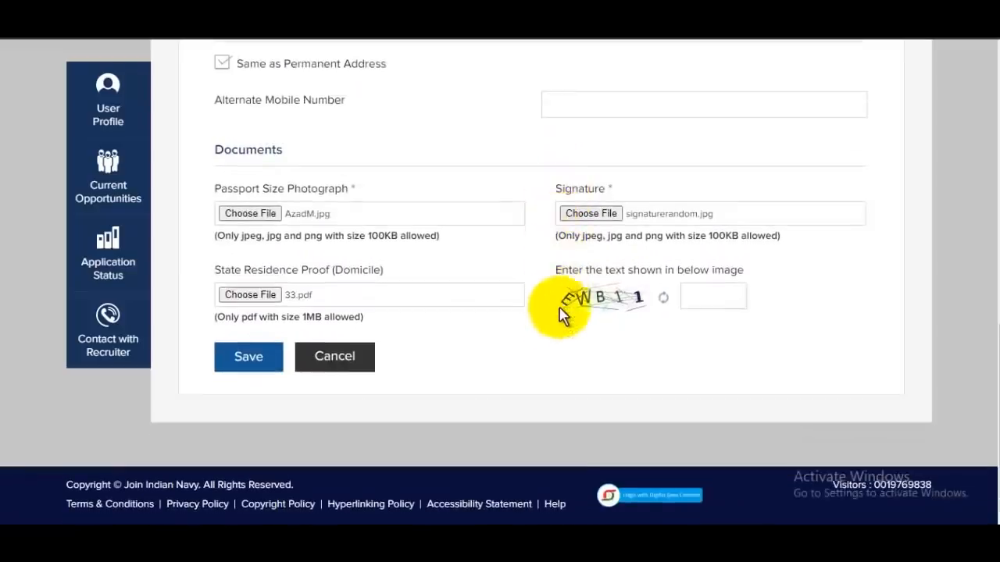
click(248, 357)
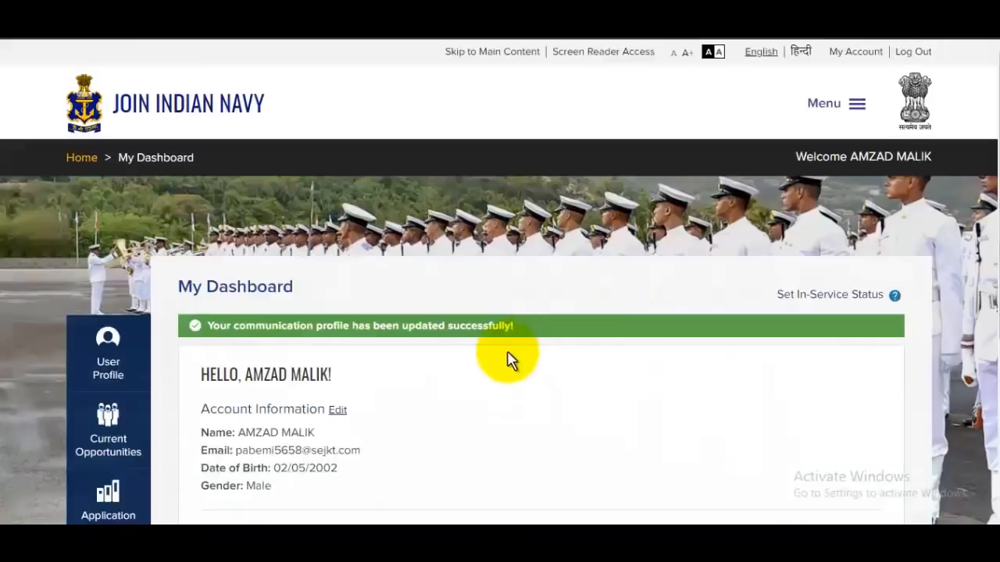
Step: Review the dashboard's profile sections, then check the Current Opportunities for Officer and Sailor entries
scroll(508, 359, down, 4)
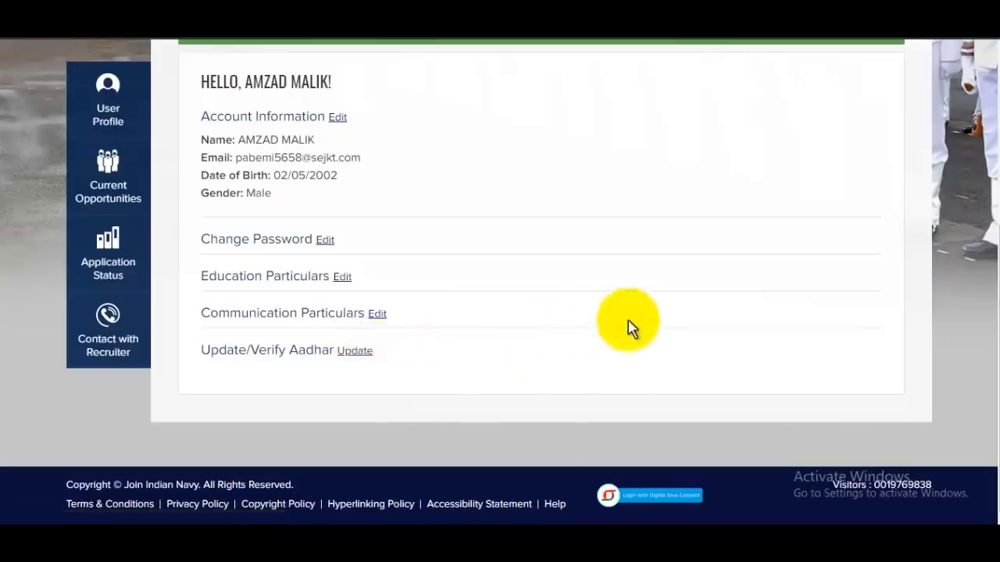
scroll(630, 330, up, 1)
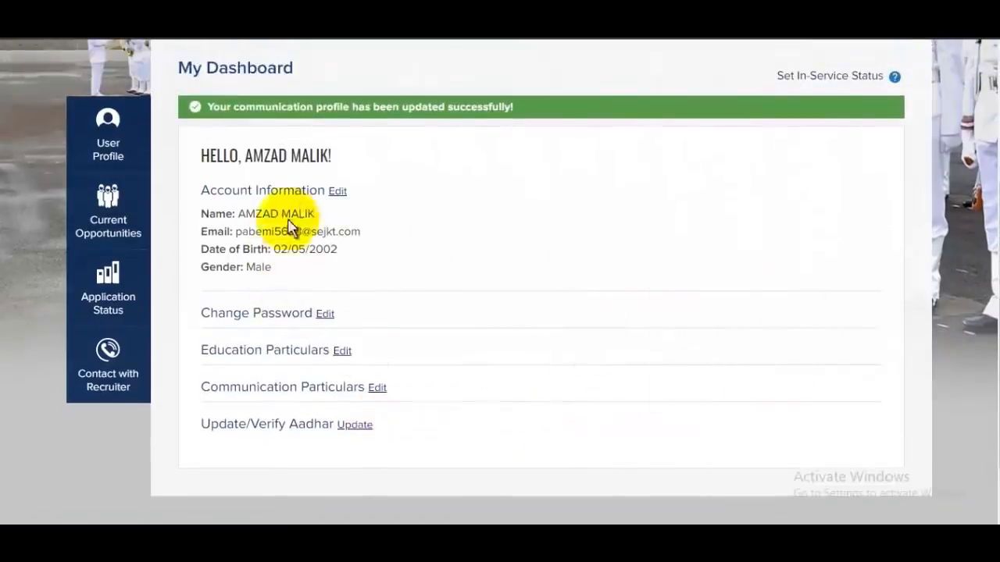
click(117, 247)
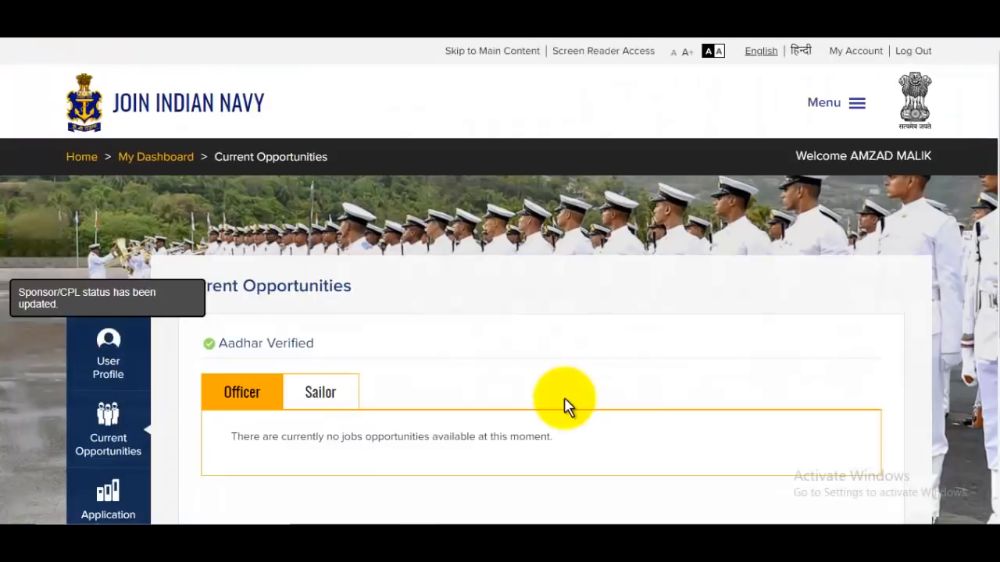
scroll(453, 391, down, 2)
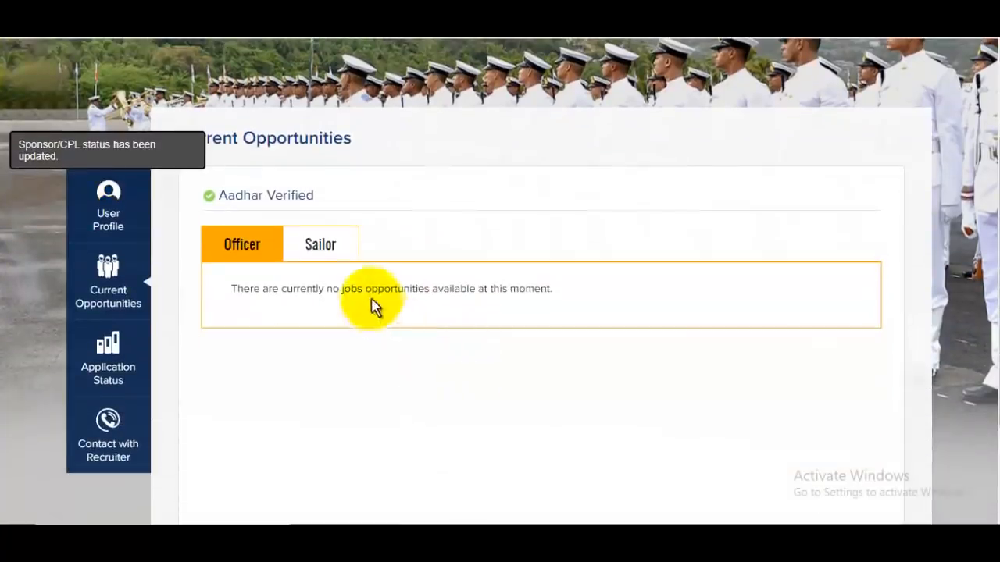
click(323, 255)
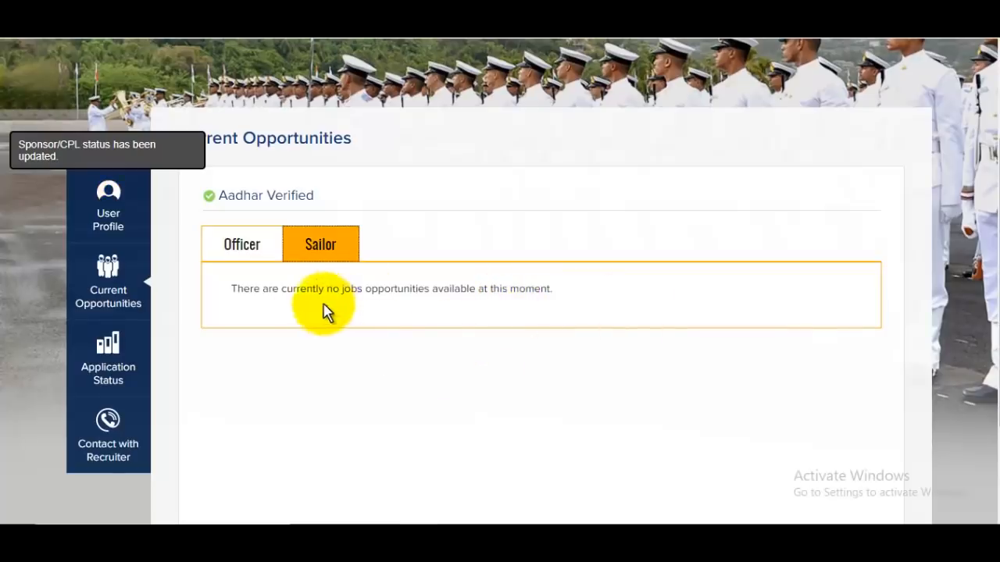
Step: Compare the Sailor opportunities notice with the age limit dates on the JobsGyan recruitment page
drag(281, 289, 442, 289)
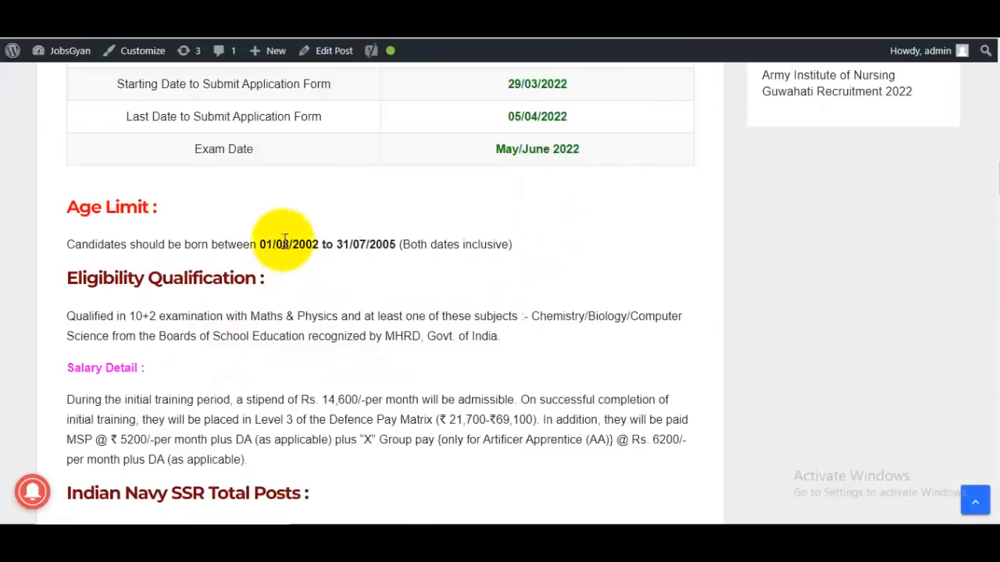
drag(273, 244, 333, 244)
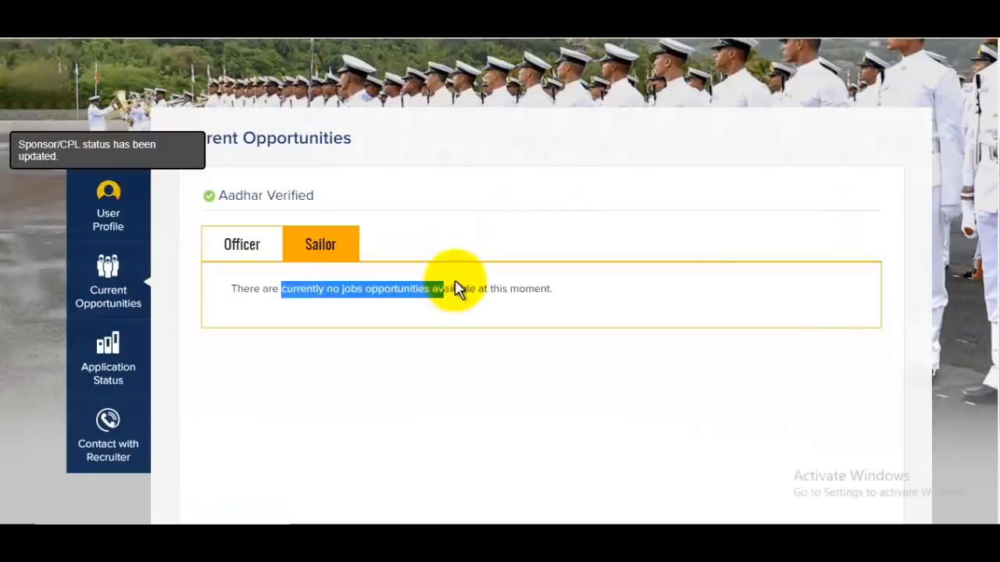
click(461, 289)
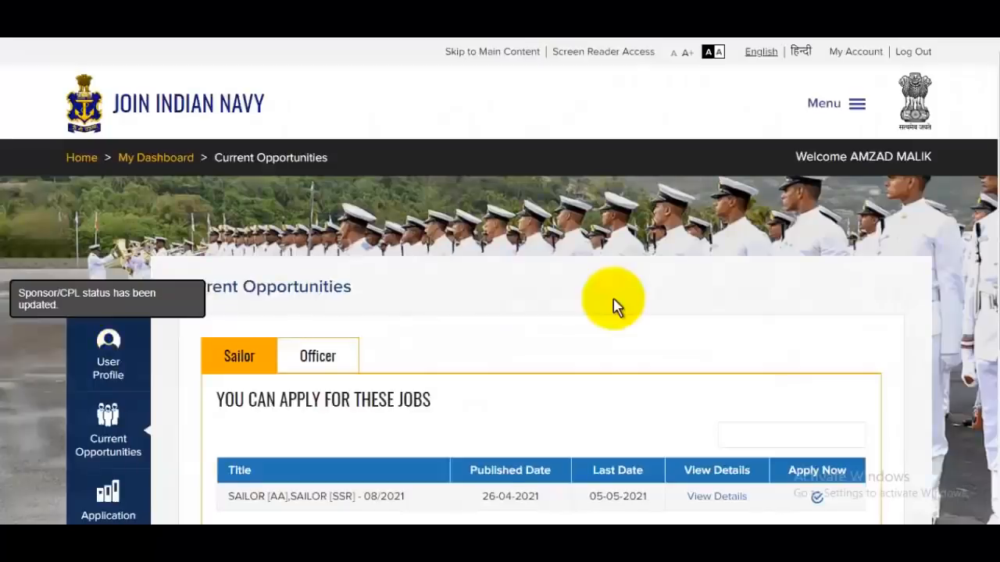
Step: Apply for the SAILOR [AA],SAILOR [SSR] - 08/2021 job, accepting the terms, online examination and advertisement declarations
scroll(613, 304, down, 1)
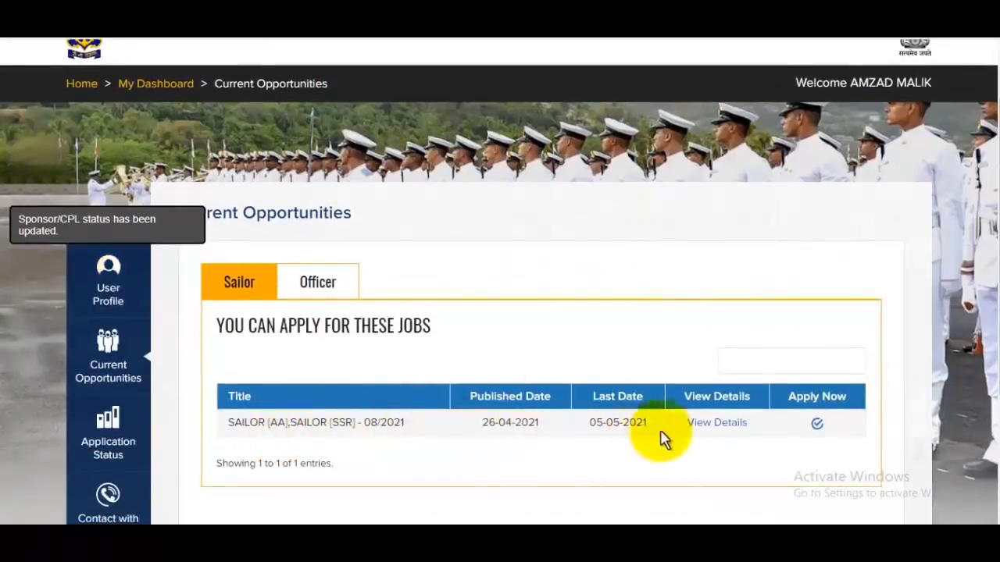
click(819, 429)
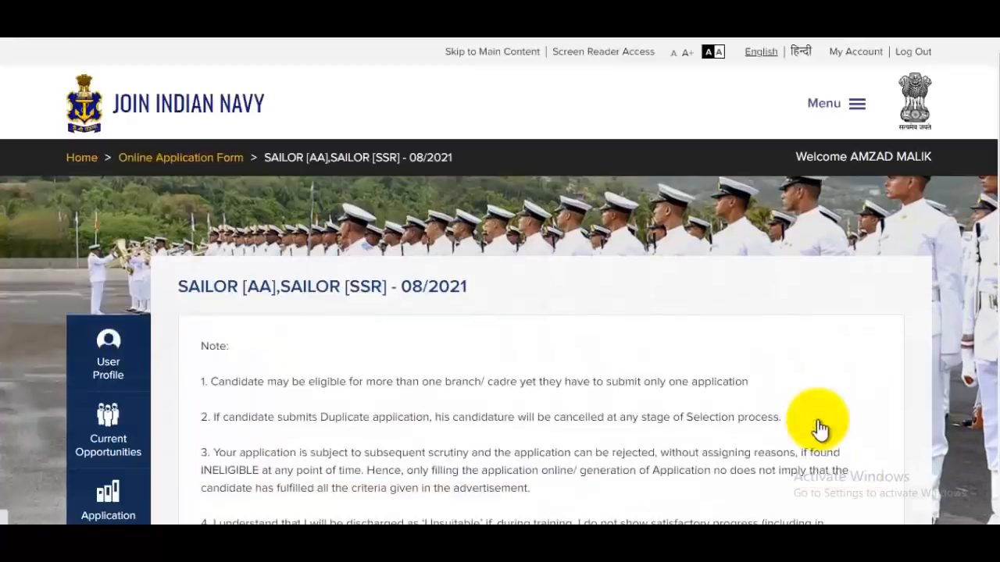
scroll(707, 364, down, 5)
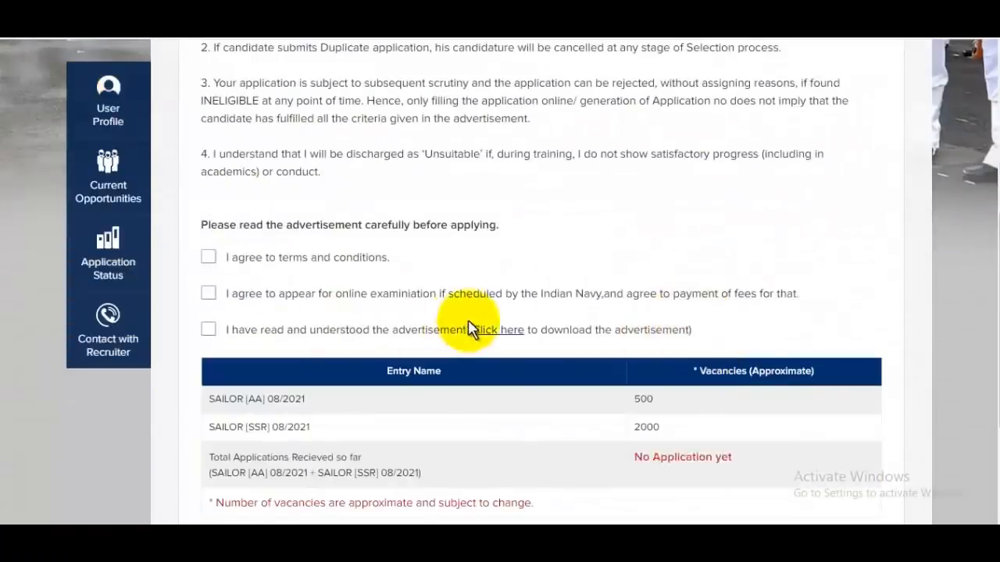
click(209, 258)
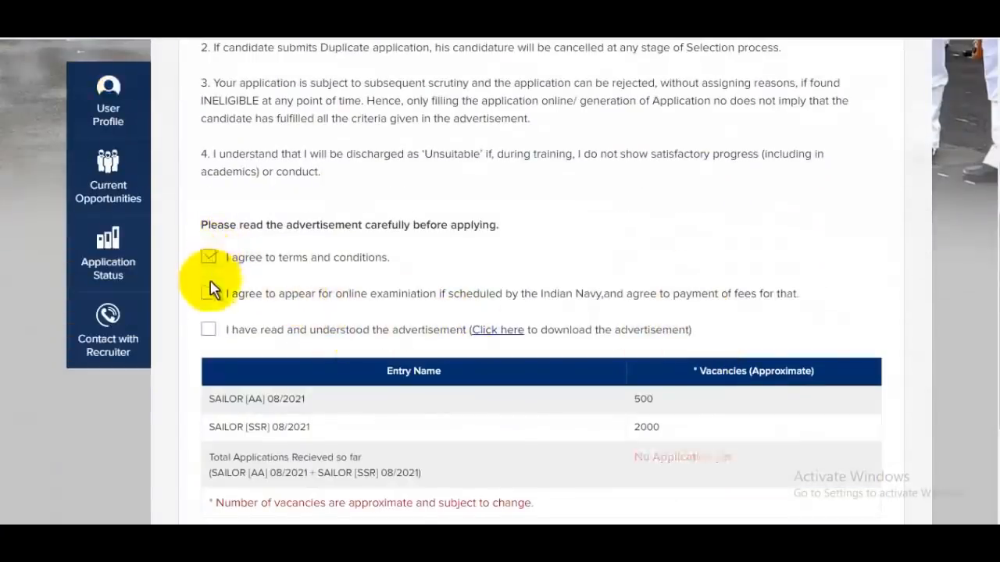
click(208, 293)
click(208, 329)
scroll(547, 332, down, 1)
scroll(547, 332, down, 2)
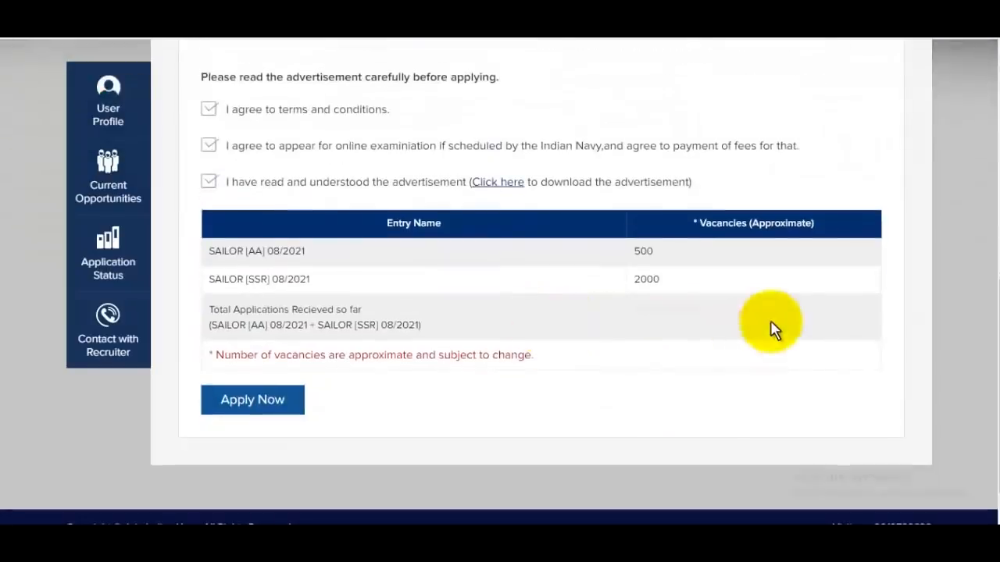
click(277, 405)
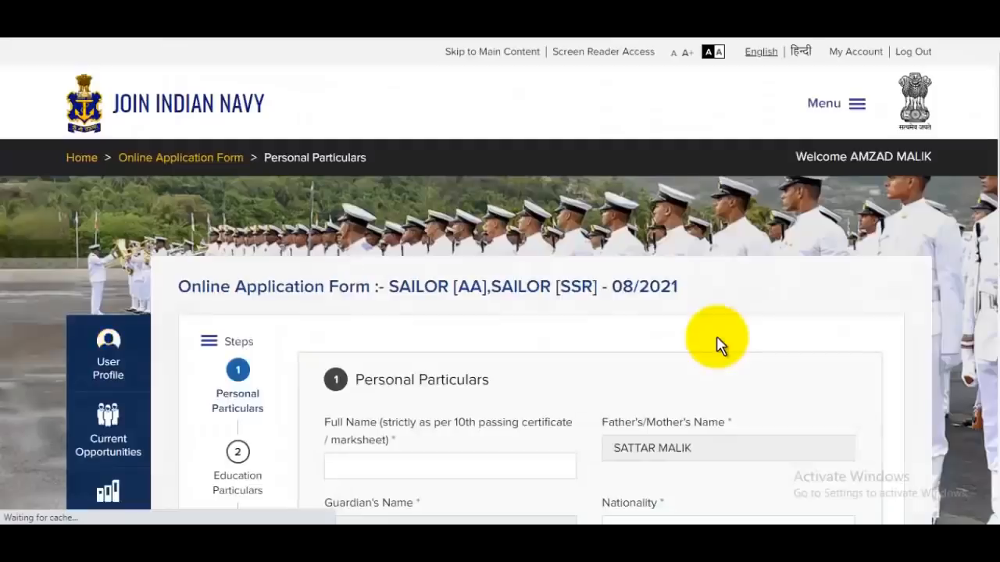
Step: Enter the applicant's full name, consent to Aadhar based authentication and save the personal particulars
scroll(718, 346, down, 2)
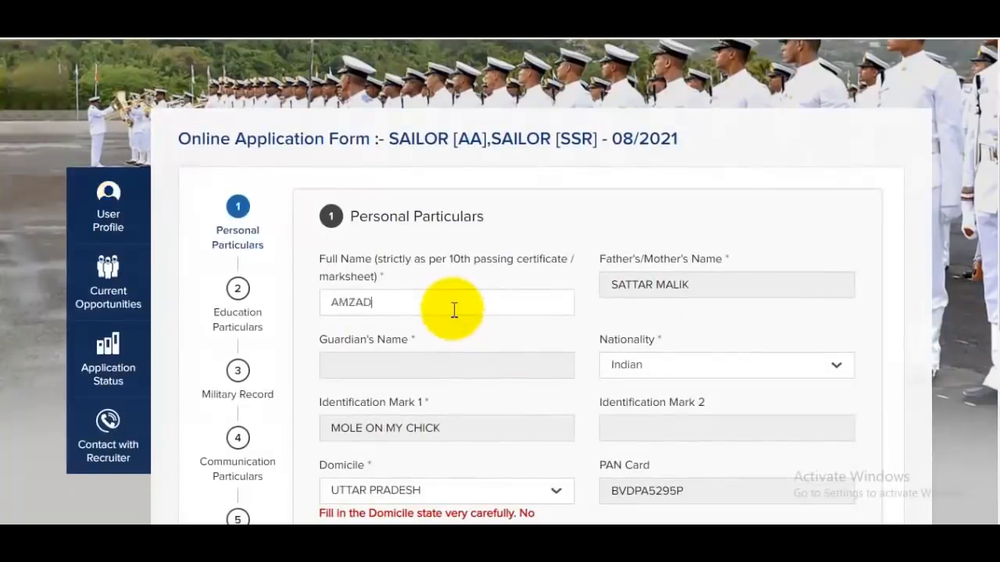
scroll(547, 306, down, 4)
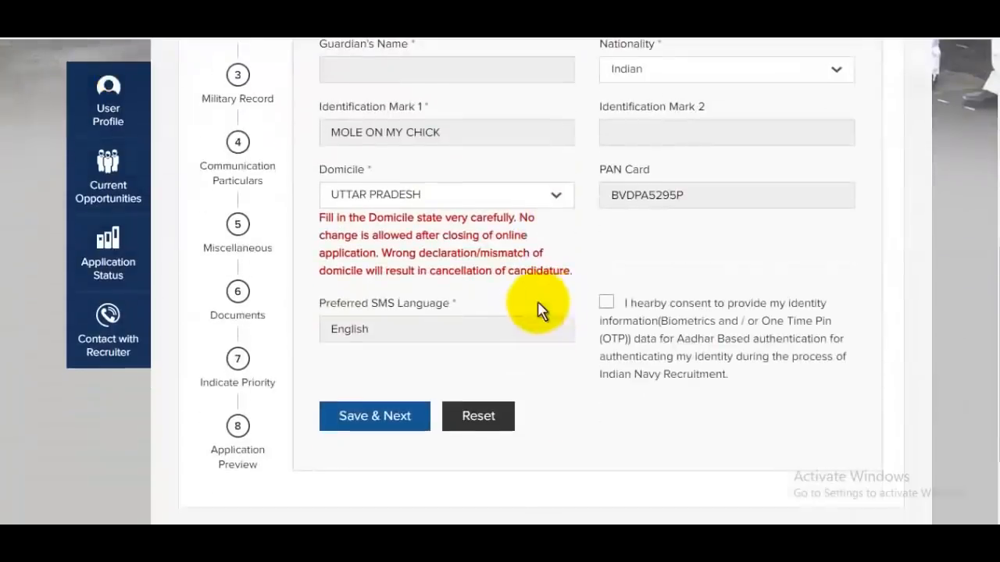
click(606, 303)
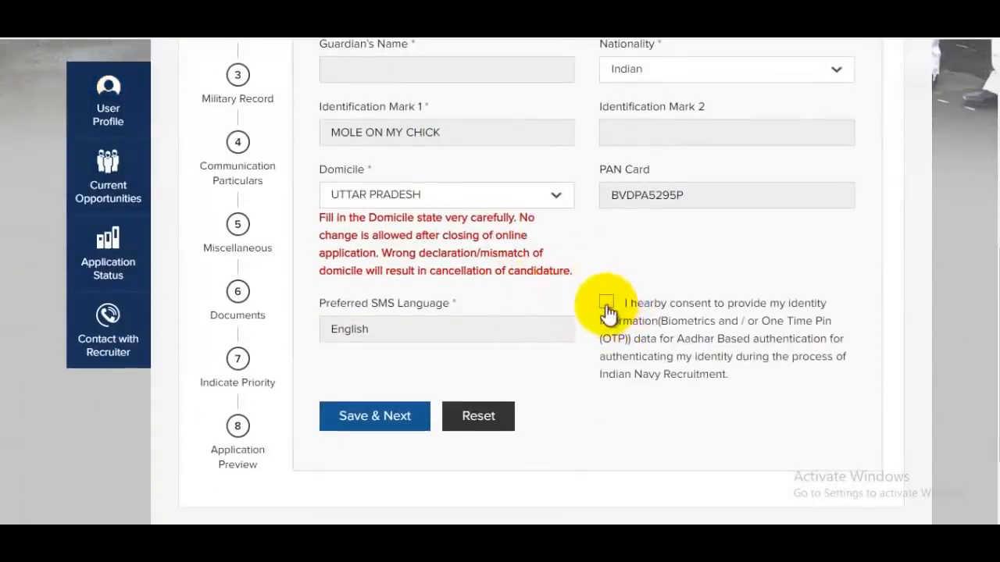
click(407, 423)
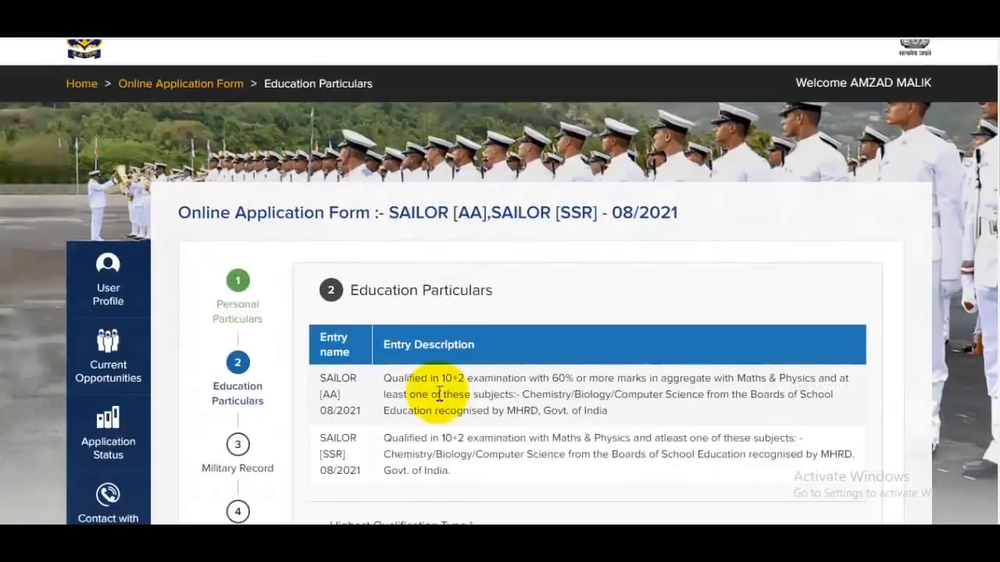
Step: Include English, Hindi and Chemistry in the 12th Science aggregate and save the education particulars
scroll(495, 379, down, 5)
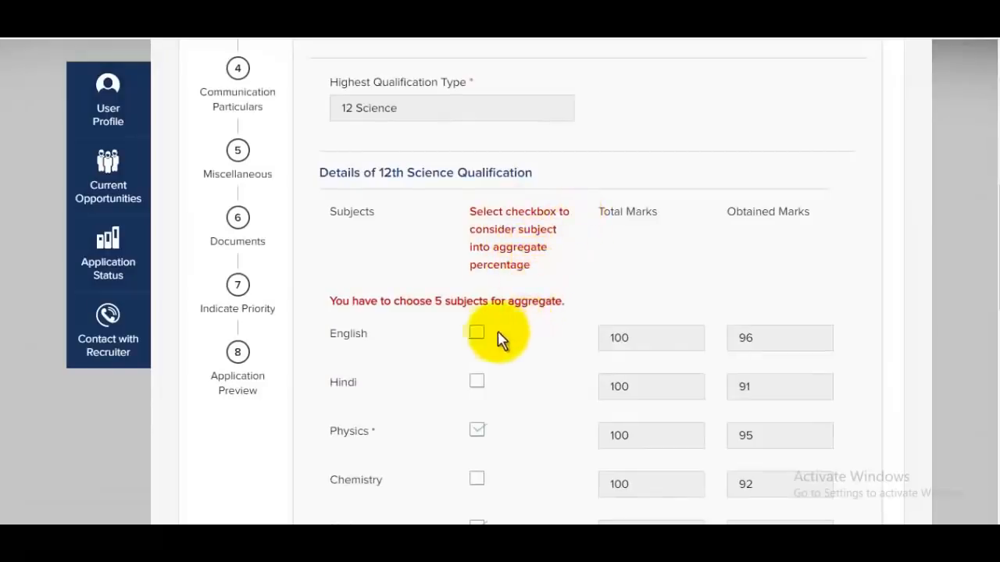
click(477, 334)
click(478, 382)
scroll(500, 379, down, 1)
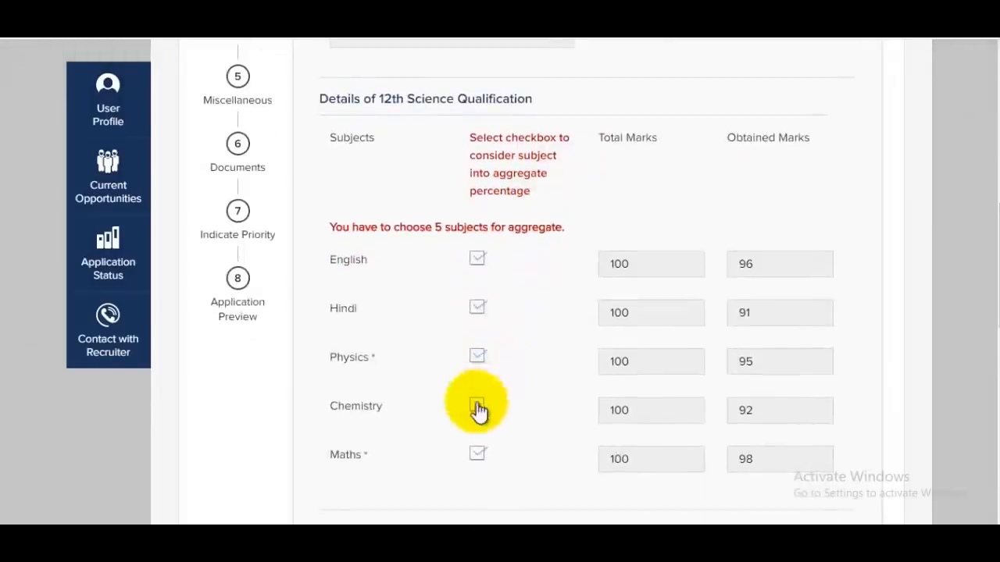
click(476, 405)
scroll(536, 360, down, 2)
scroll(566, 312, down, 5)
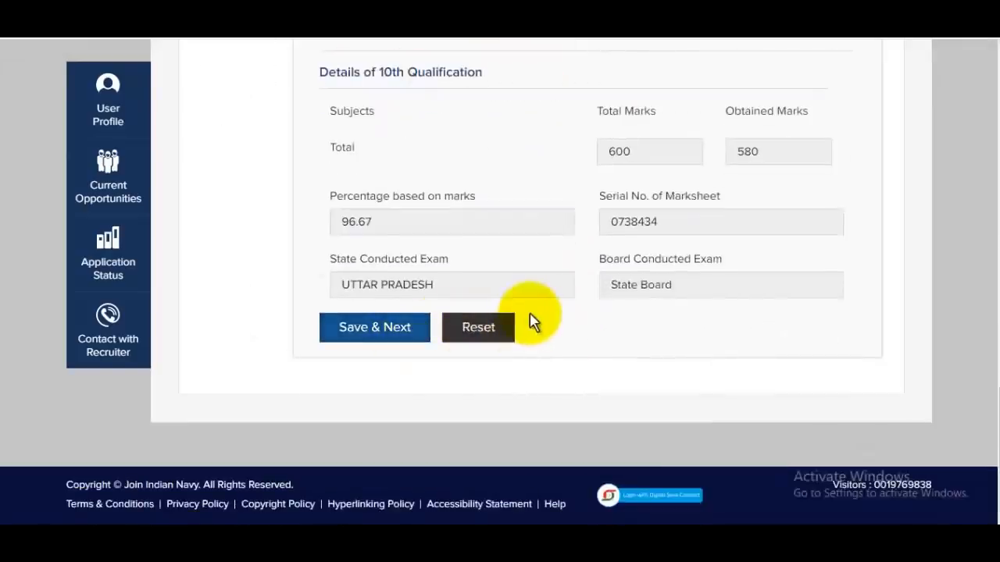
Step: Continue through the Military Record and Communication Particulars sections, saving the prefilled details
scroll(536, 319, down, 4)
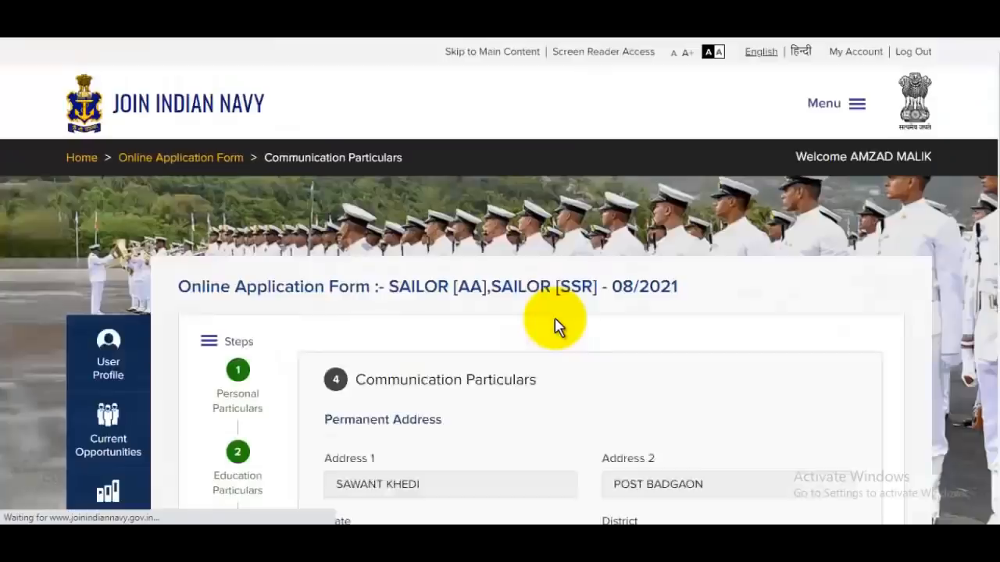
scroll(557, 327, down, 3)
scroll(557, 326, down, 5)
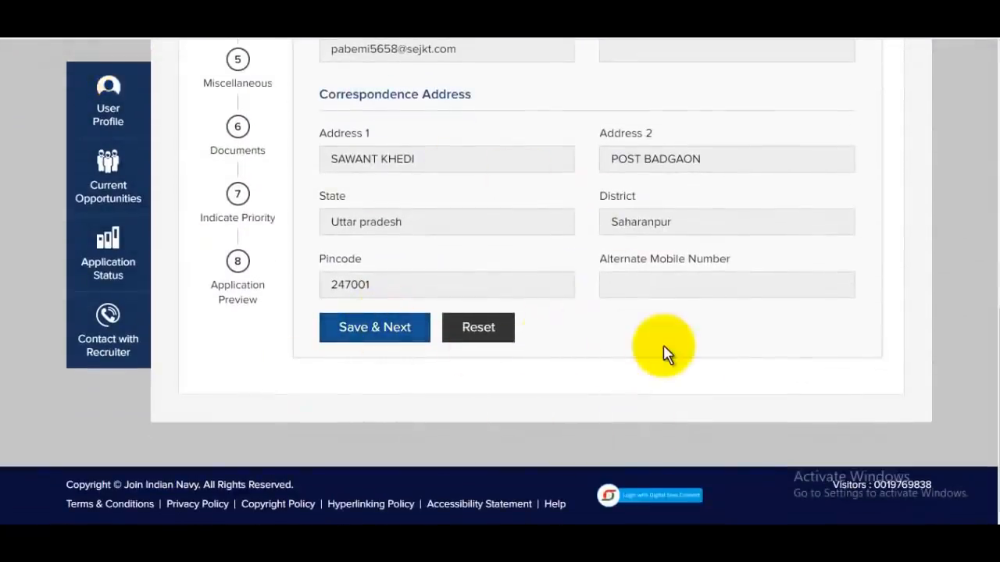
Step: Set Employment News as the way the applicant came to know about this entry
scroll(665, 354, down, 2)
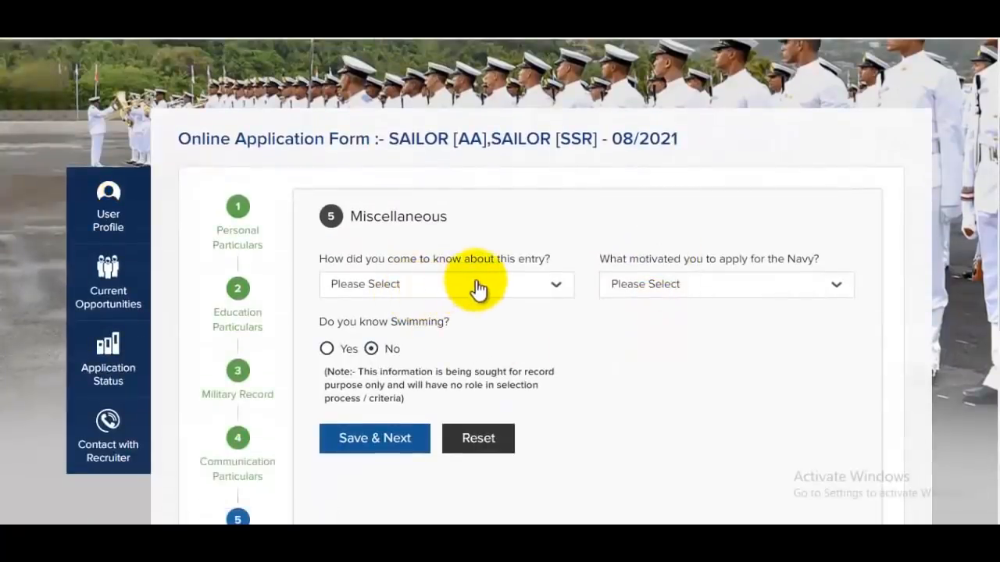
click(457, 291)
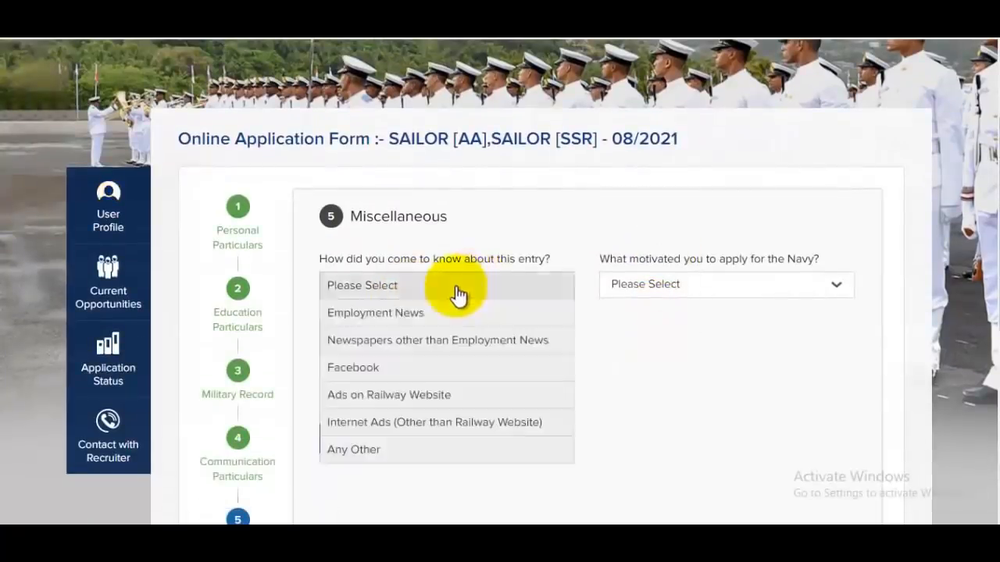
click(415, 312)
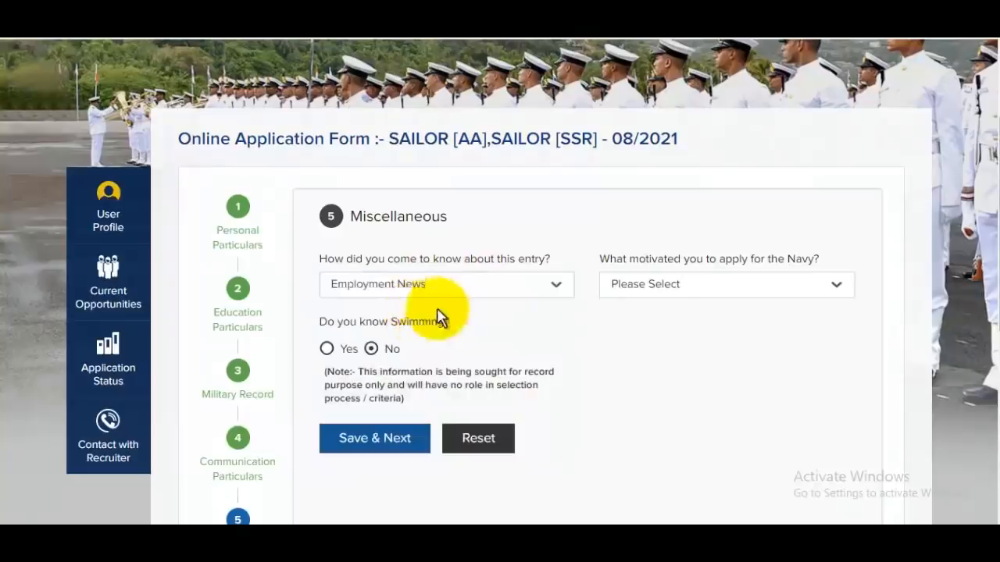
Step: Set the motivation to "Motivation from self/ parents/ teachers/ friends/ relatives", answer Yes to knowing swimming and save the Miscellaneous section
click(686, 292)
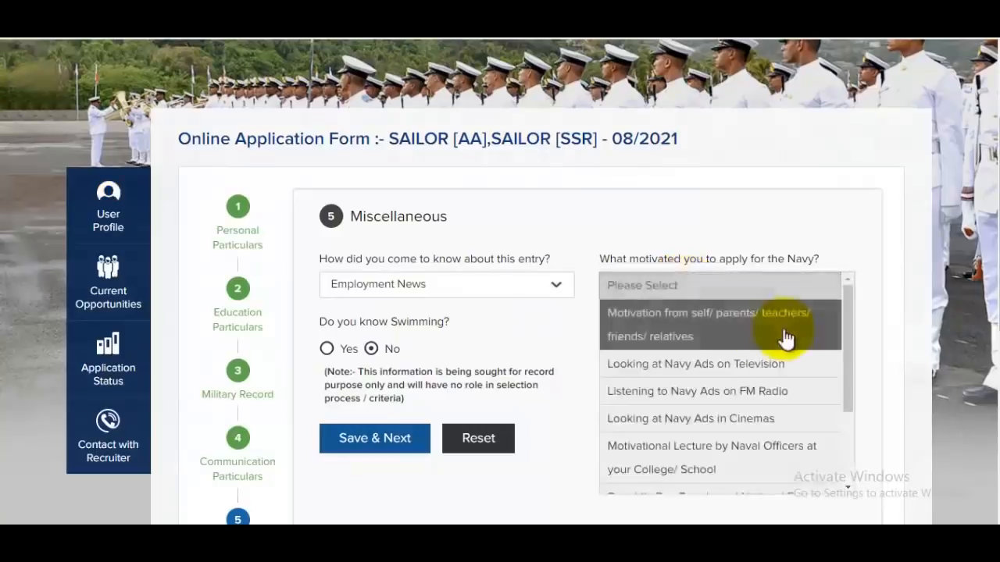
click(735, 318)
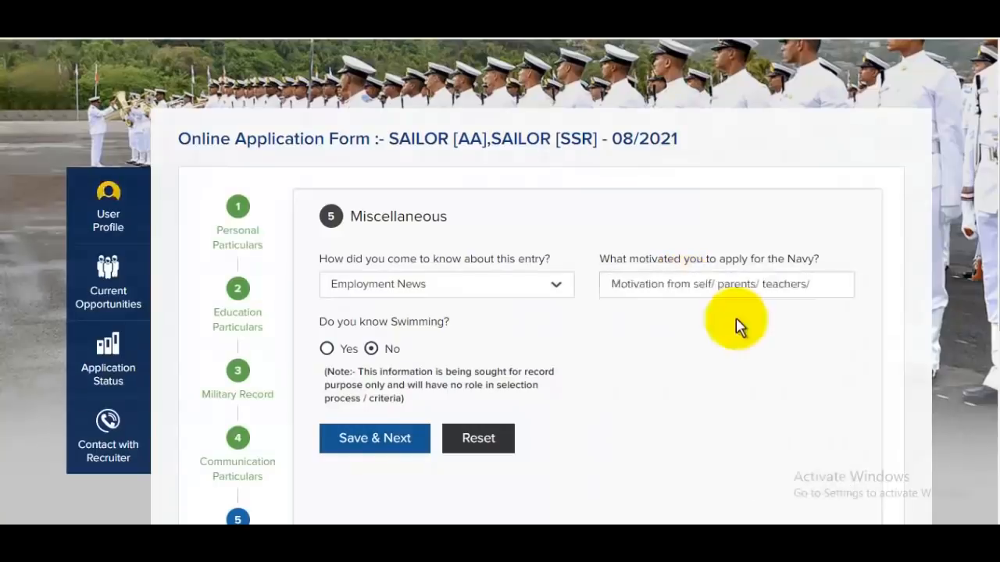
scroll(371, 227, down, 2)
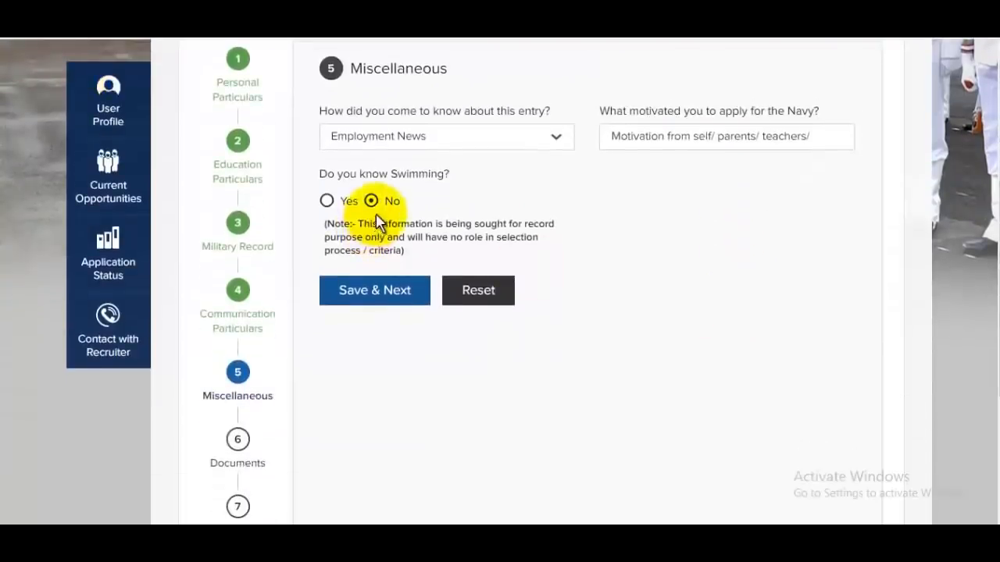
click(326, 202)
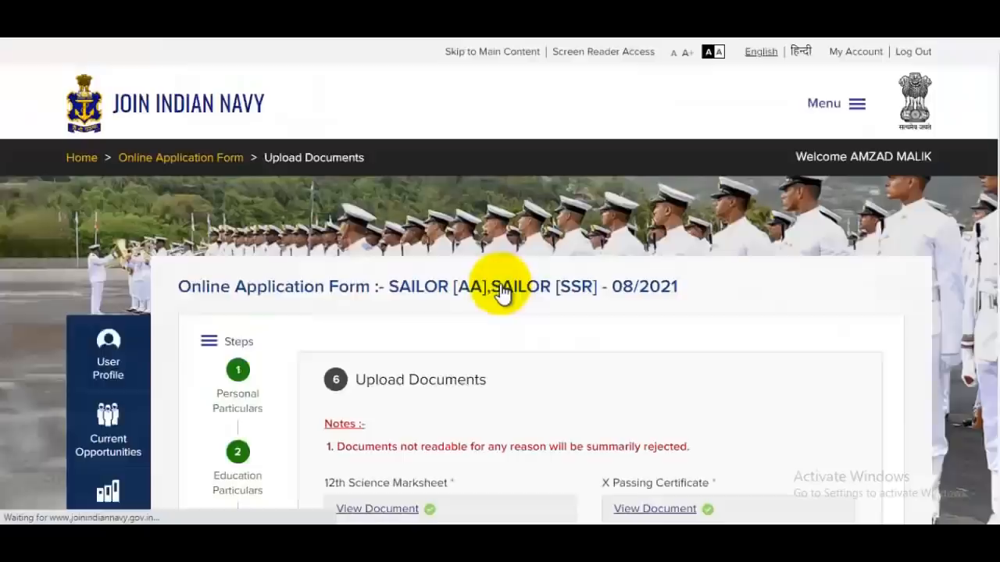
Step: Check the uploaded documents and save the Upload Documents section without adding any additional certificates
scroll(502, 289, down, 3)
scroll(556, 303, down, 2)
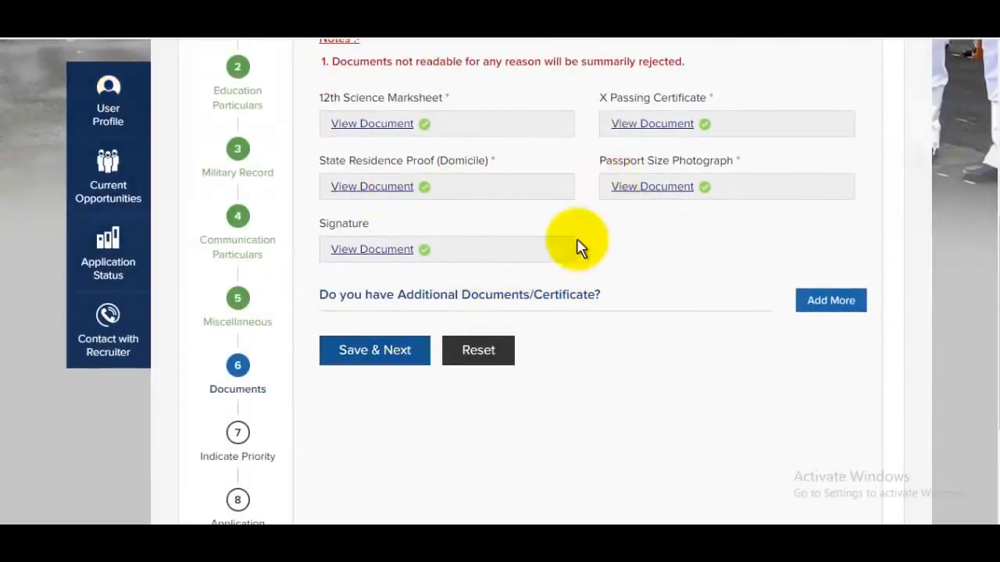
click(368, 365)
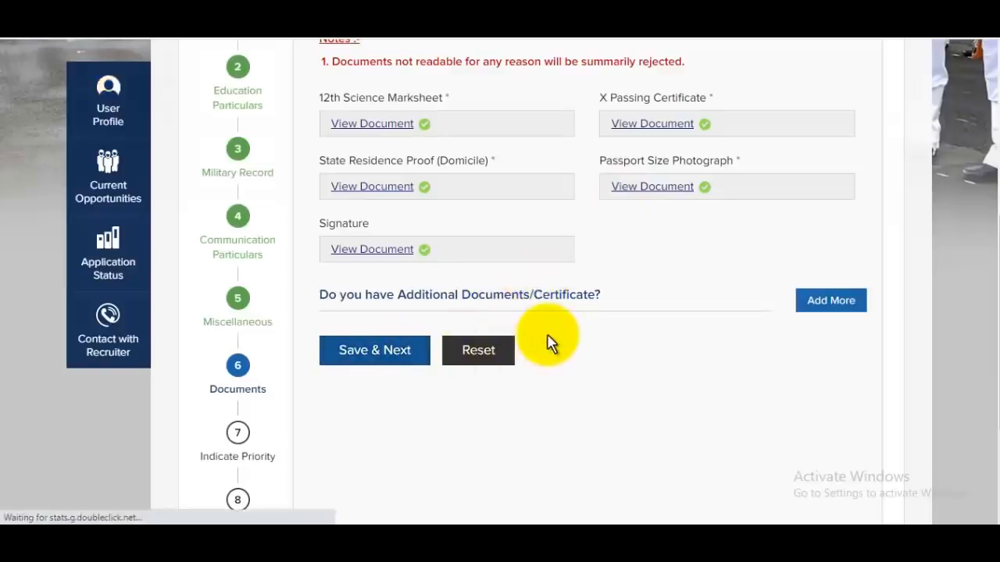
Step: Answer Yes to being considered for AA, AA Submarine specialisation and SSR, and save the Indicate Priority section
scroll(547, 336, down, 6)
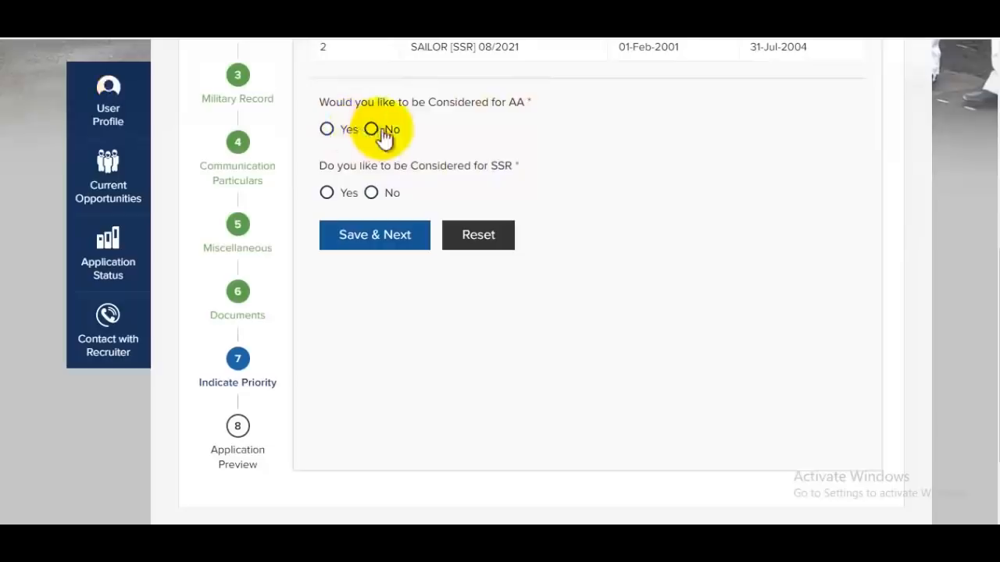
click(326, 129)
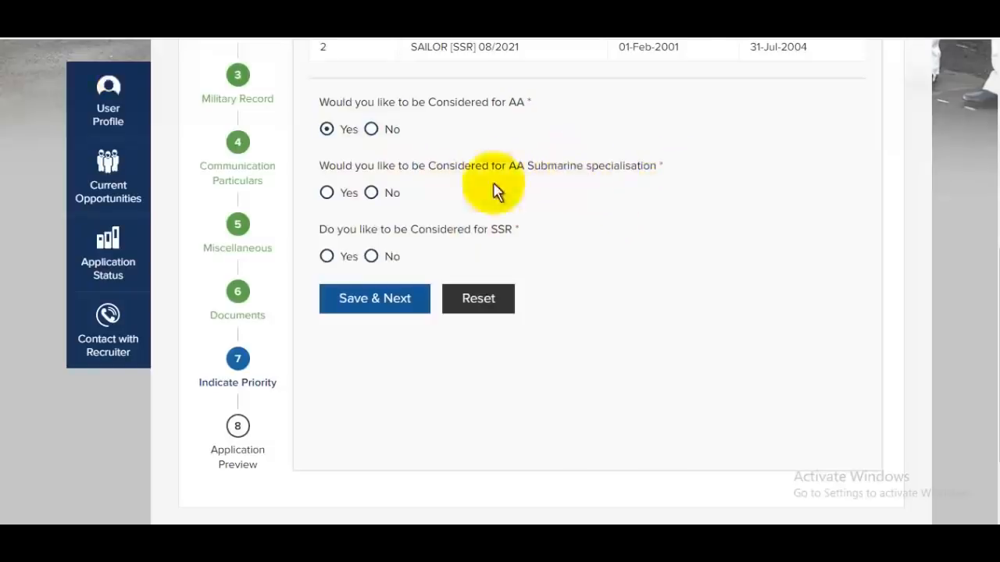
click(327, 192)
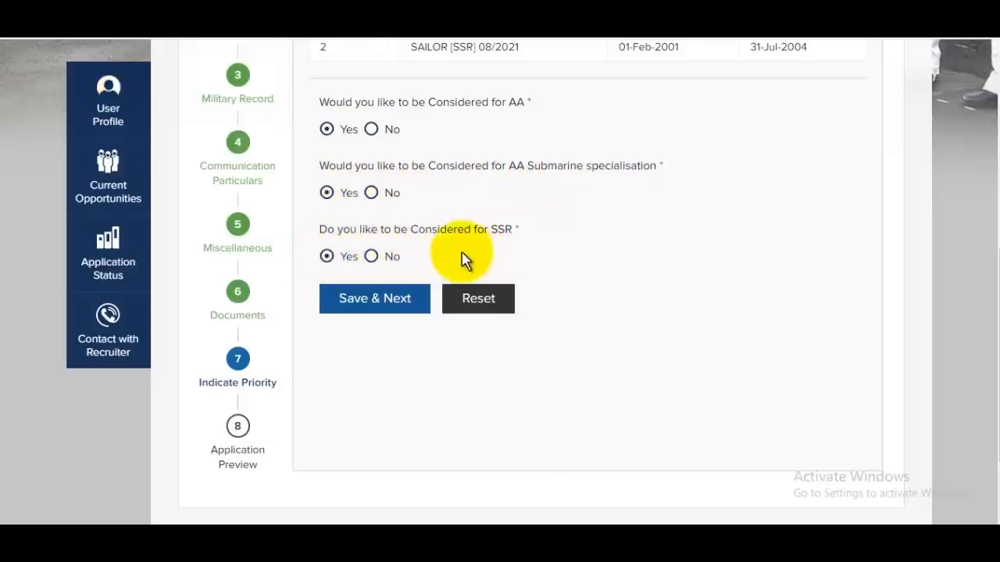
click(385, 308)
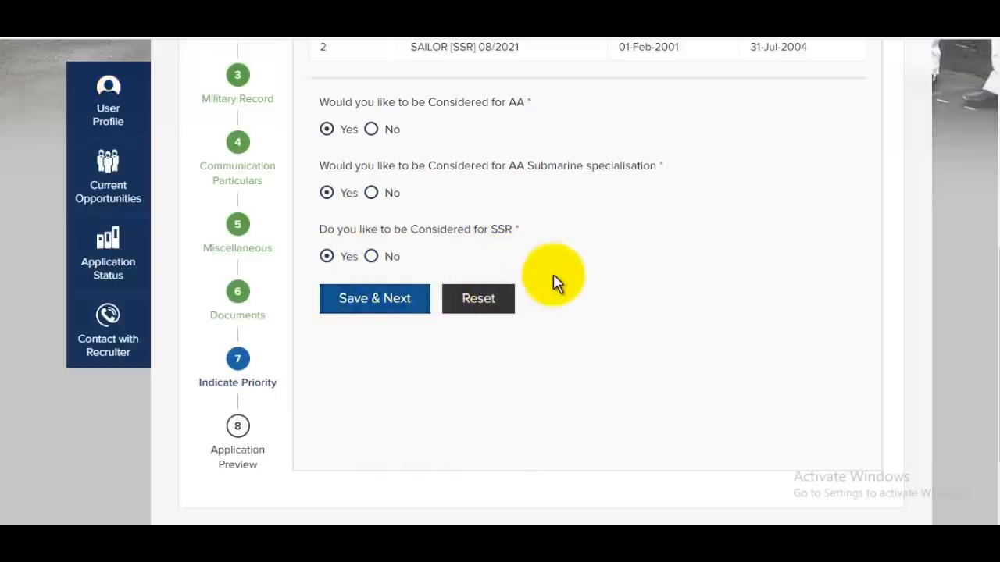
Step: Go through the application preview and submit the application
scroll(562, 289, down, 5)
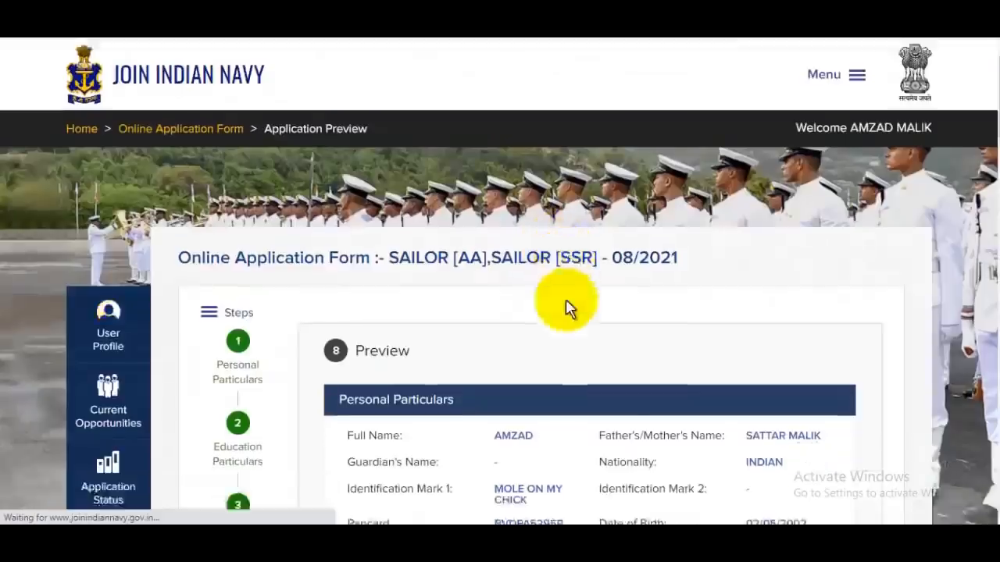
scroll(549, 280, down, 3)
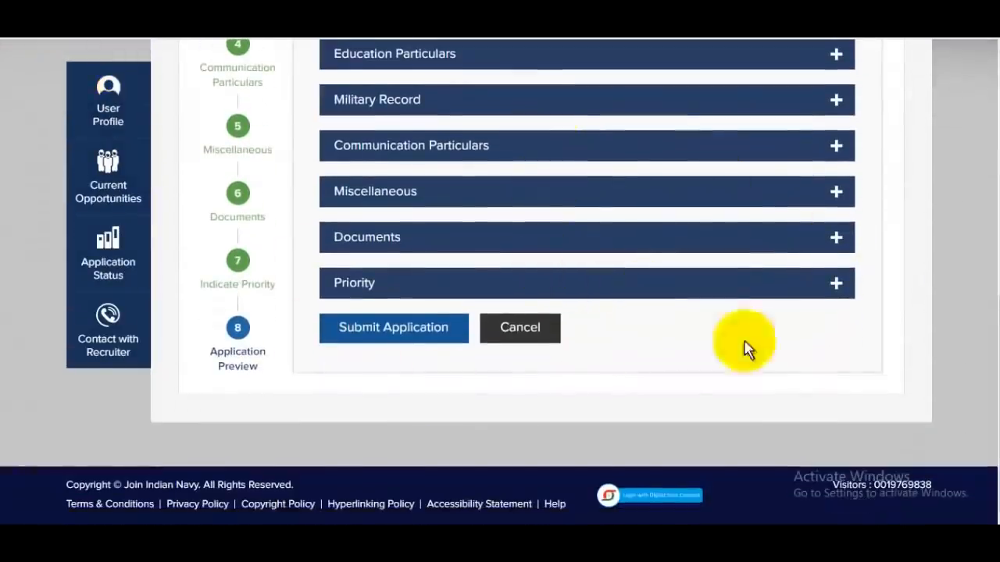
click(410, 334)
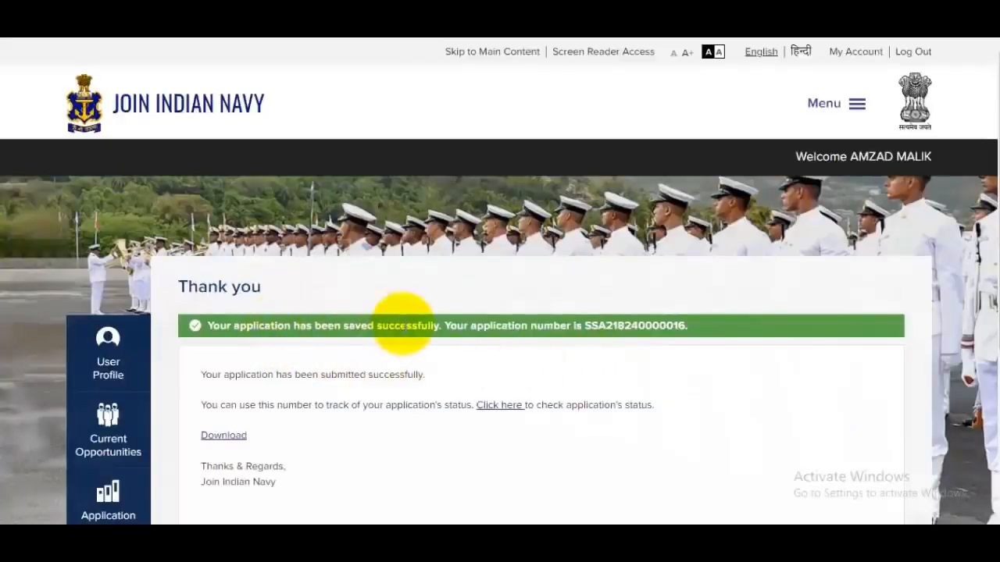
Step: Download the submitted application form and open the application's status to view it in the applications list
scroll(289, 371, down, 1)
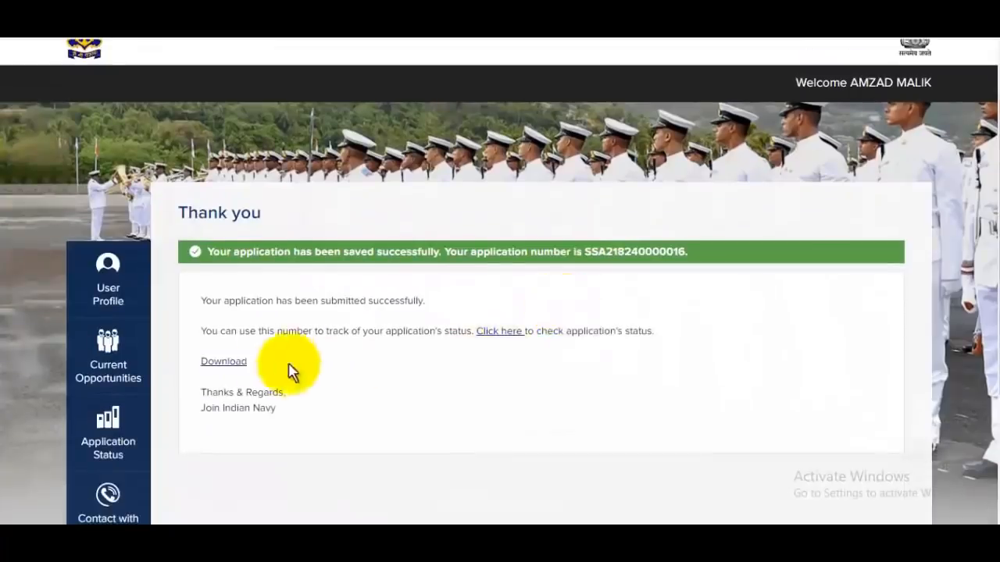
click(217, 363)
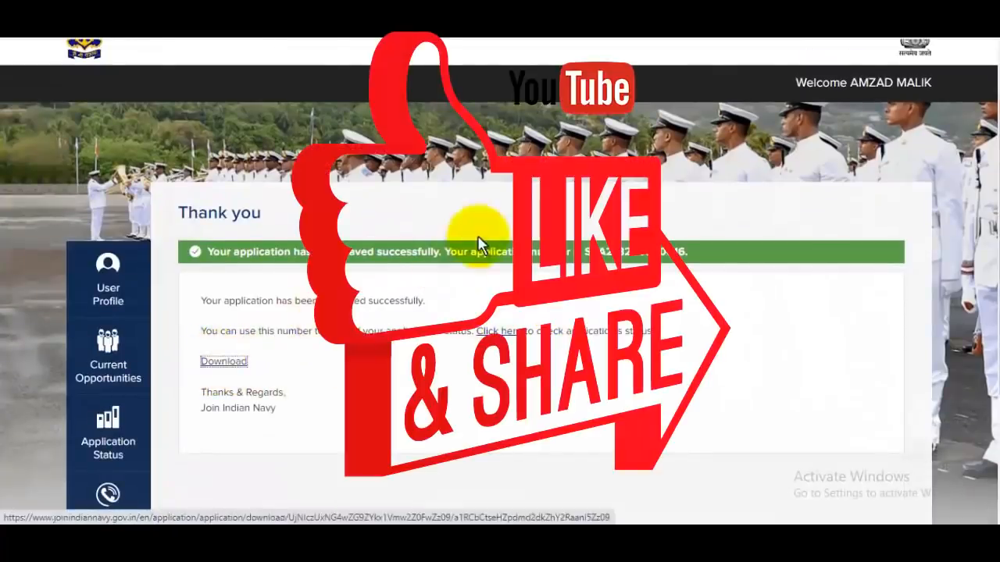
click(512, 332)
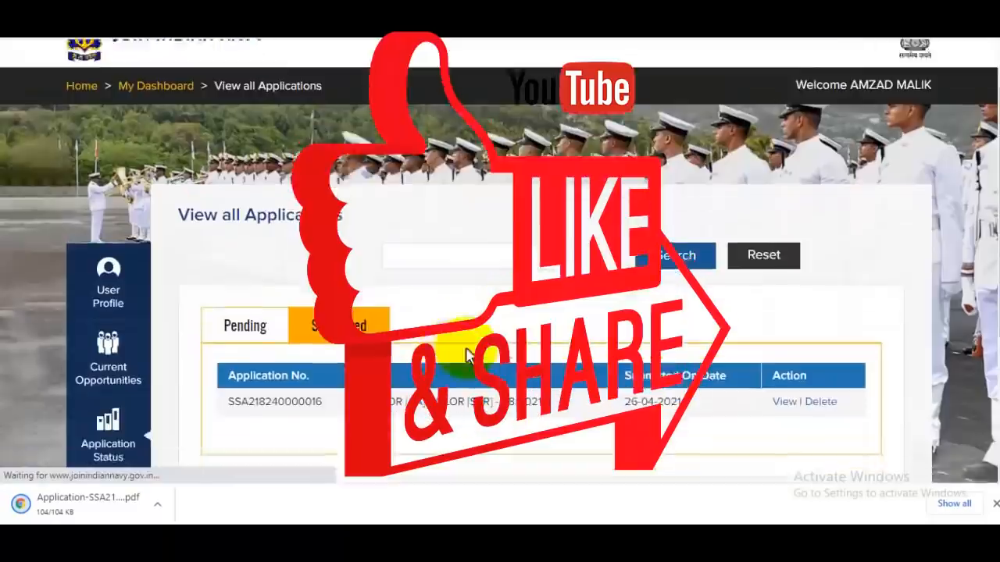
scroll(805, 379, down, 2)
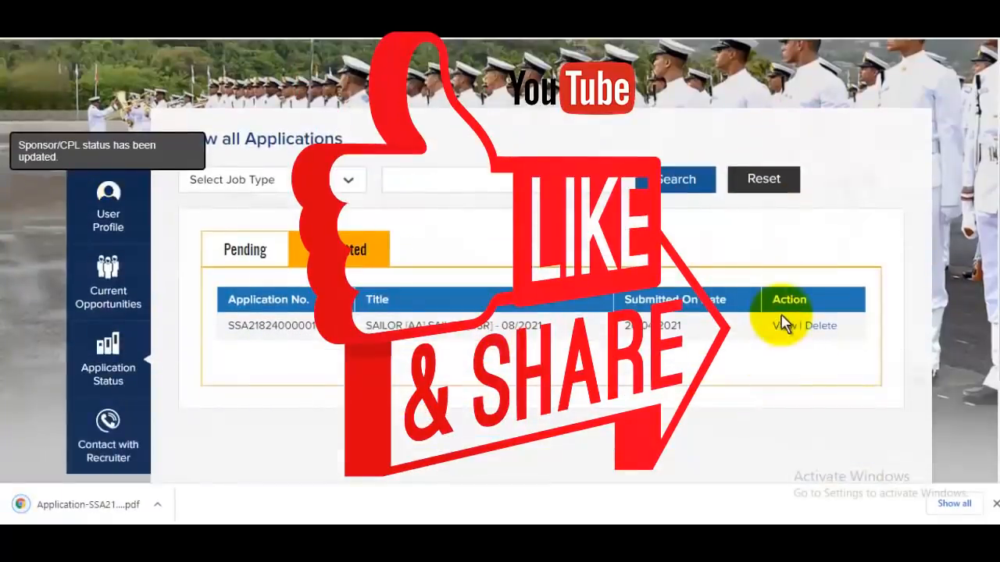
scroll(784, 325, up, 2)
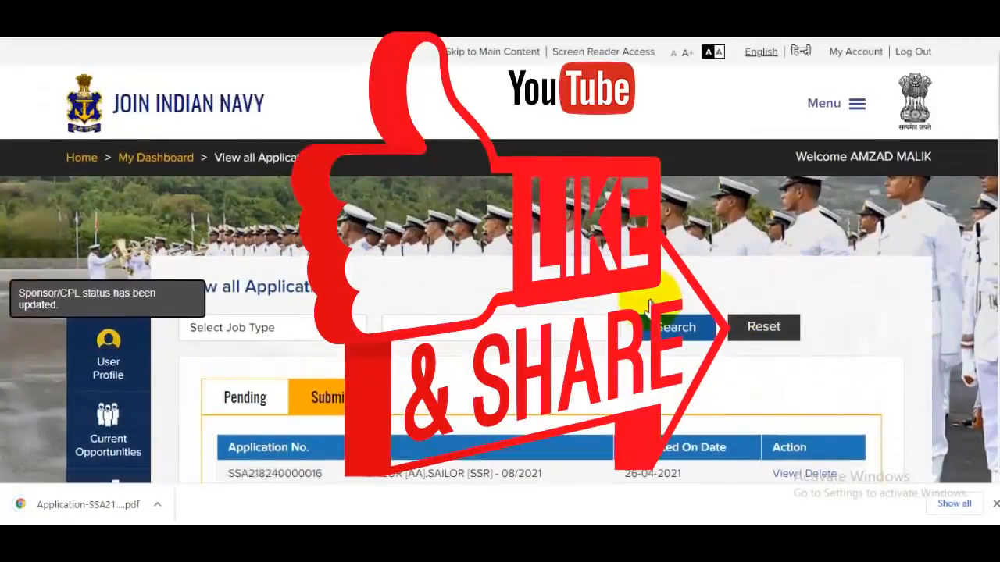